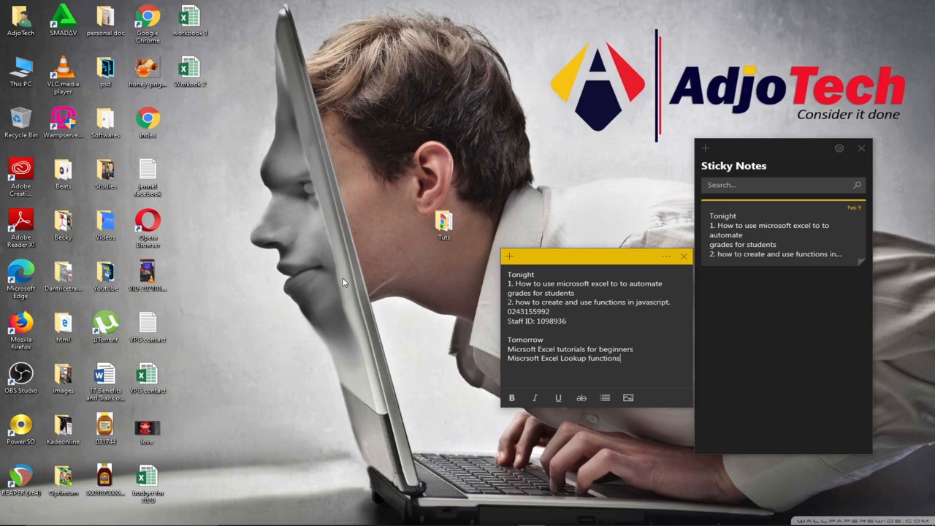
- Search the computer for Excel and pin it to the taskbar
key("super")
left_click(128, 516)
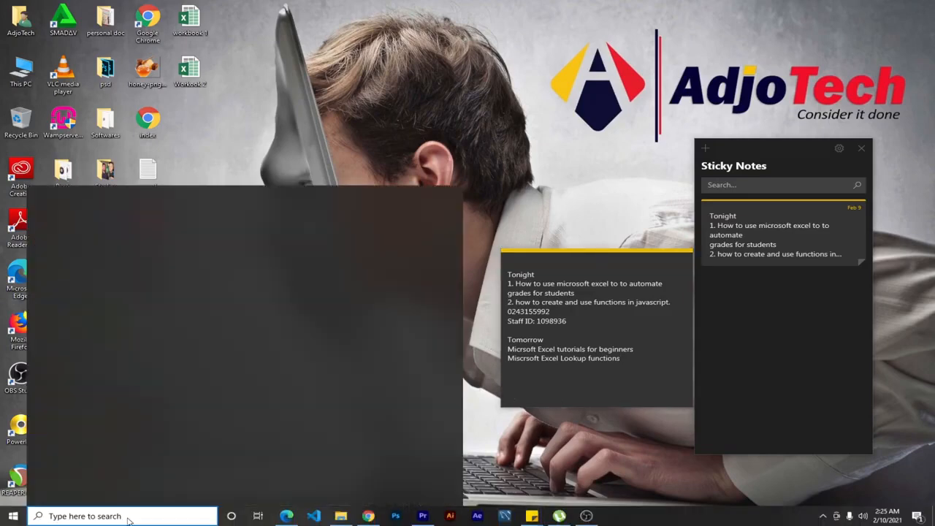
type("exc")
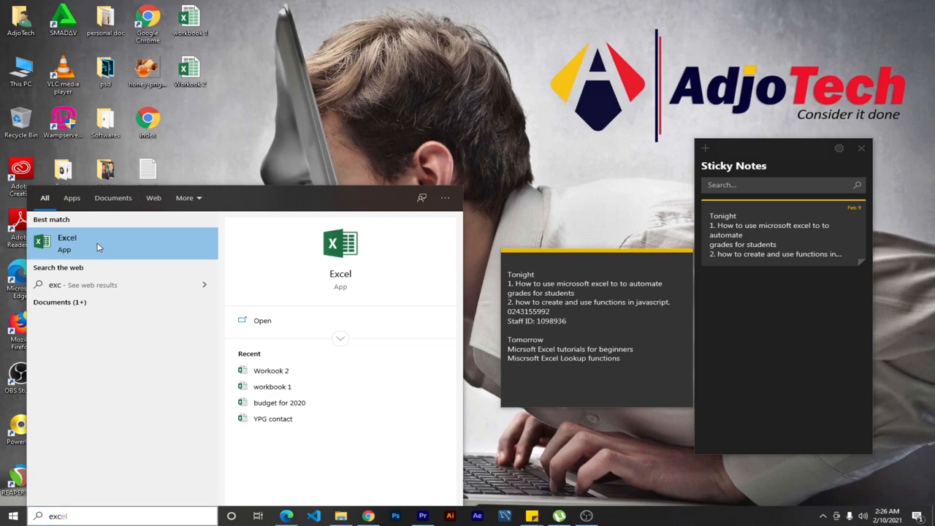
right_click(99, 247)
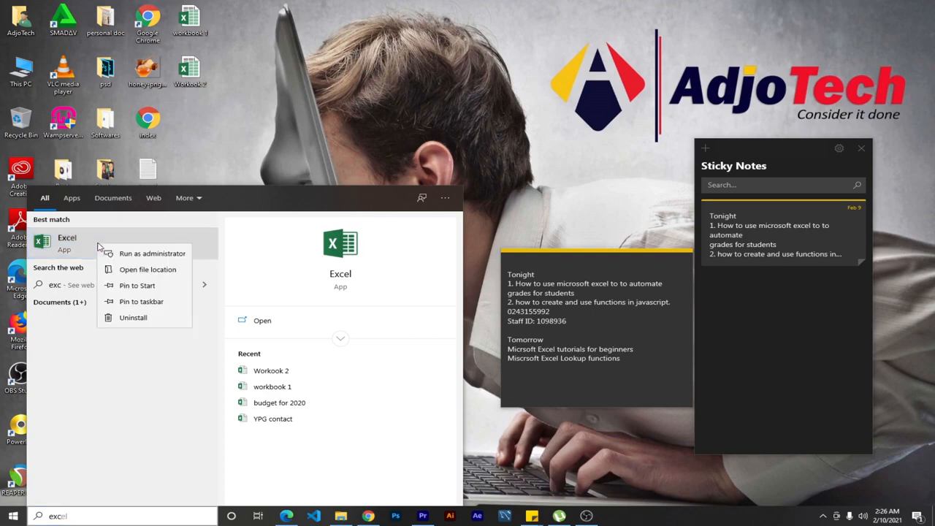
left_click(141, 302)
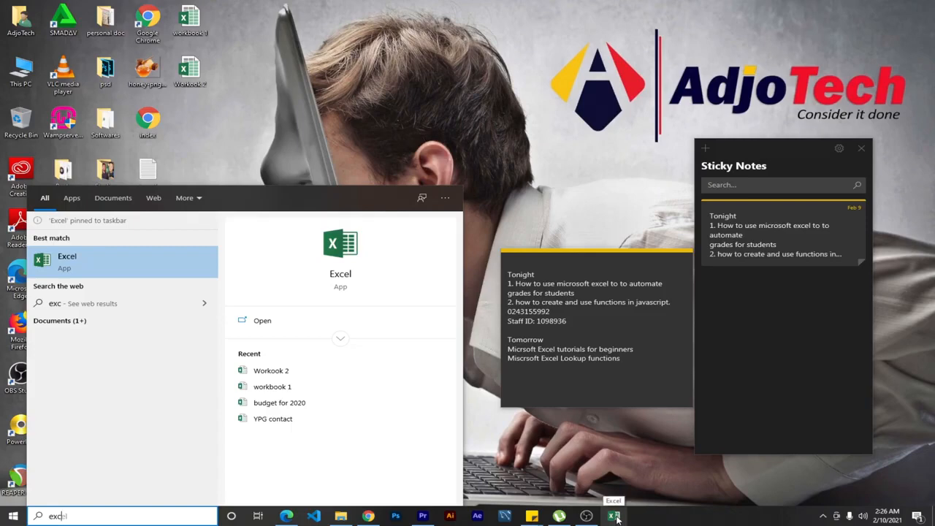
- Unpin Excel from the taskbar
left_click(615, 517)
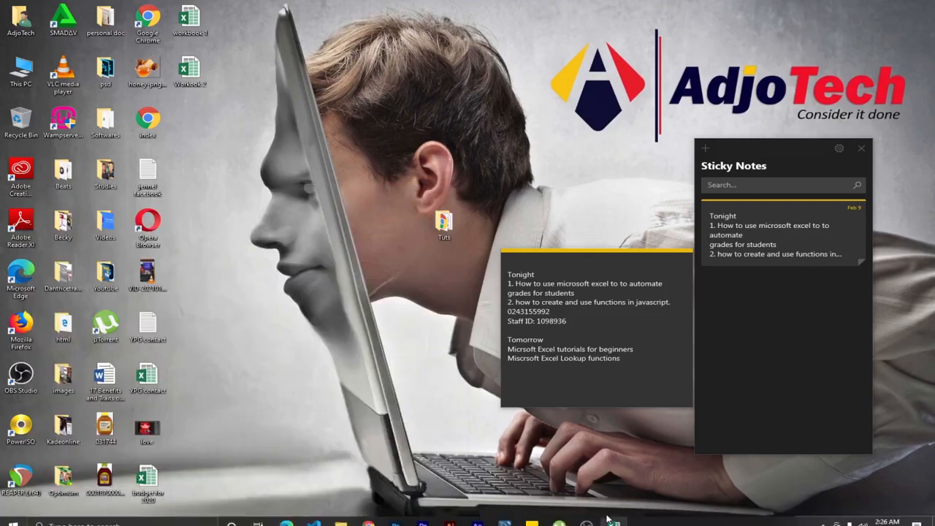
right_click(612, 517)
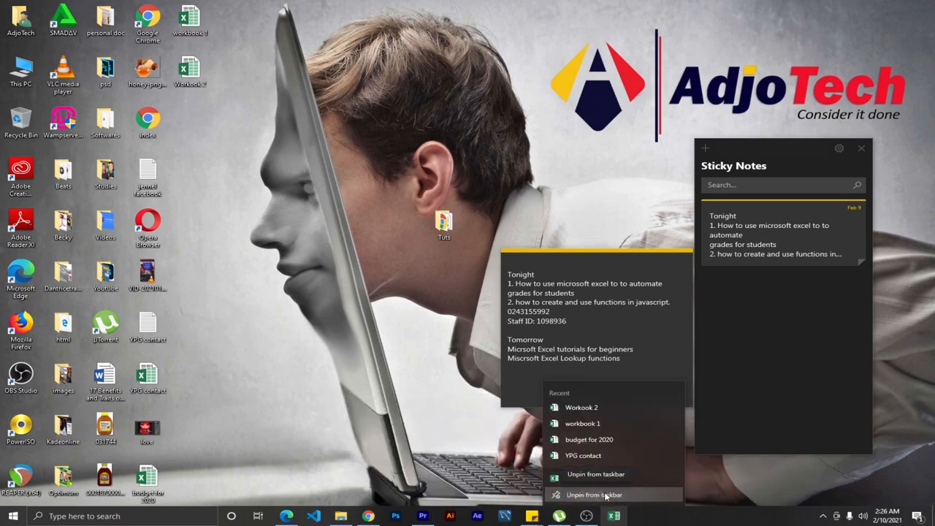
left_click(605, 496)
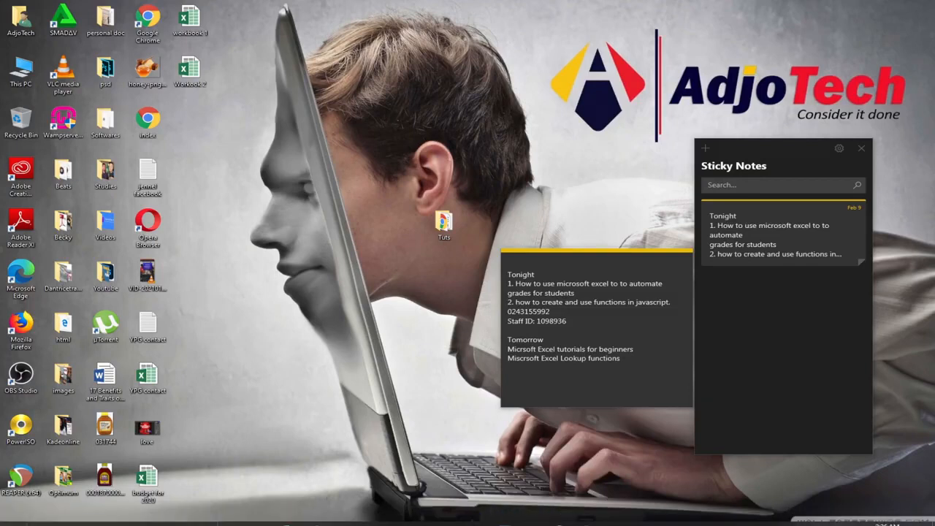
- Find and launch Excel through the Windows search, and maximize its start window
left_click(164, 517)
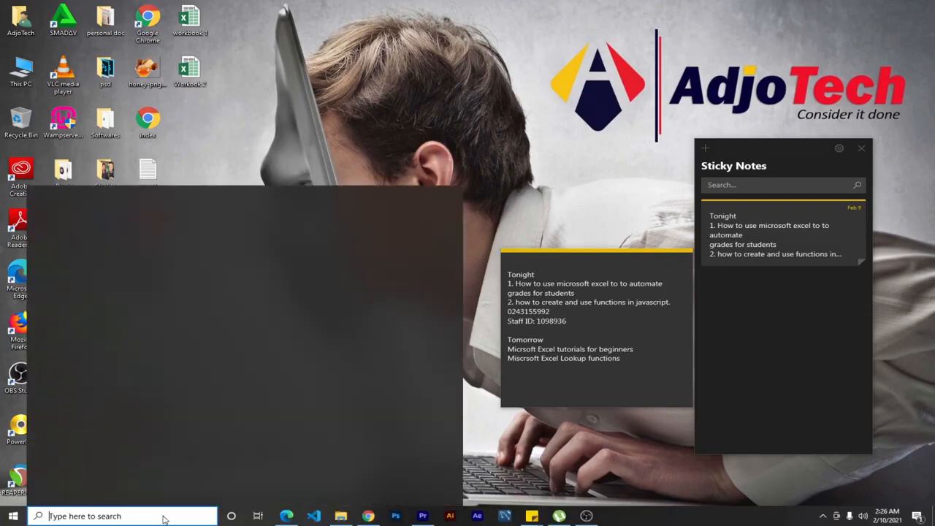
type("ex")
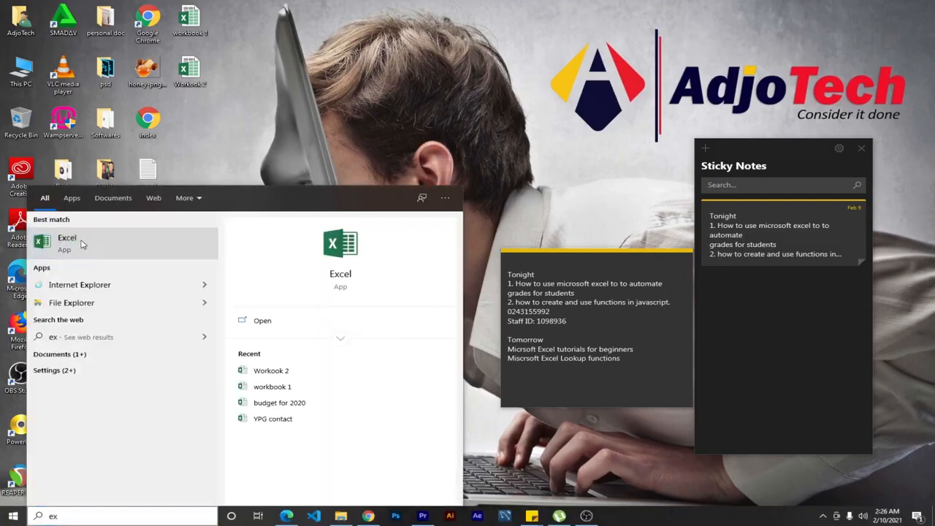
left_click(81, 243)
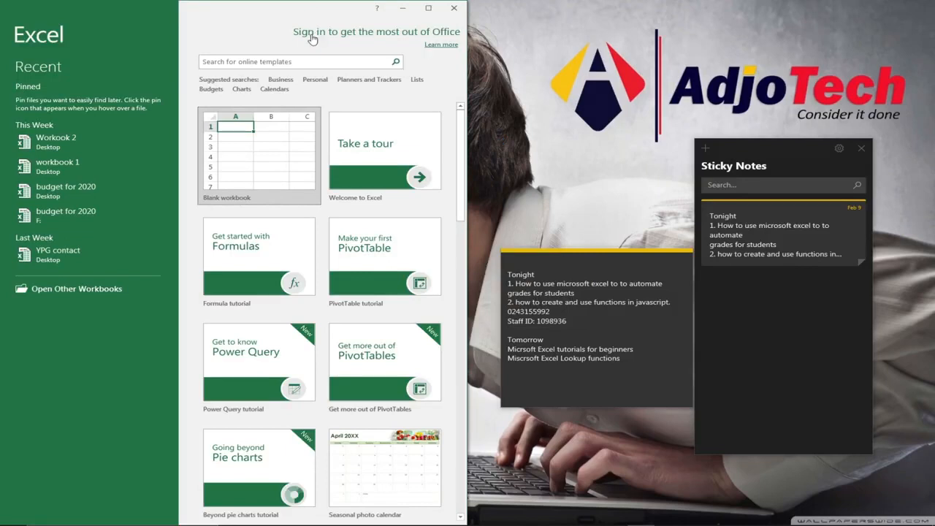
left_click(428, 8)
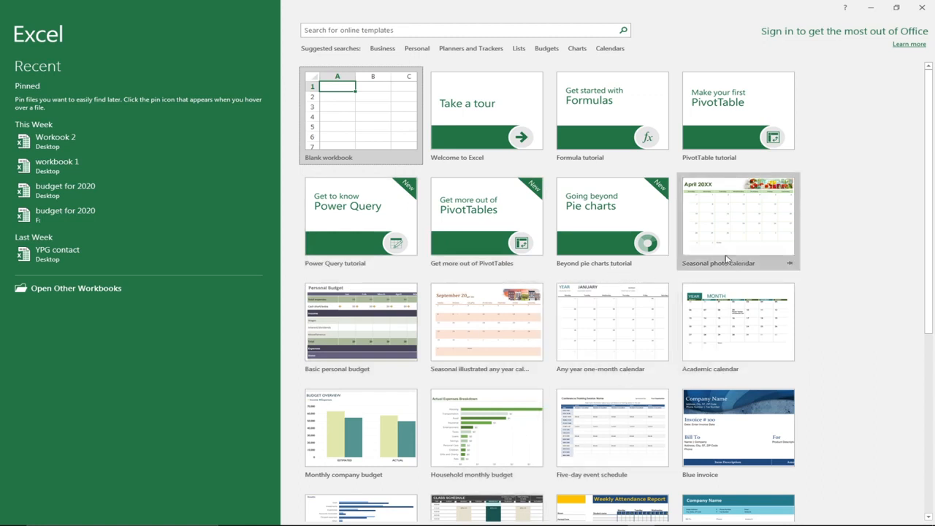
- Look over the available templates and create a new blank workbook, selecting cell J2
scroll(501, 382, "down", 1)
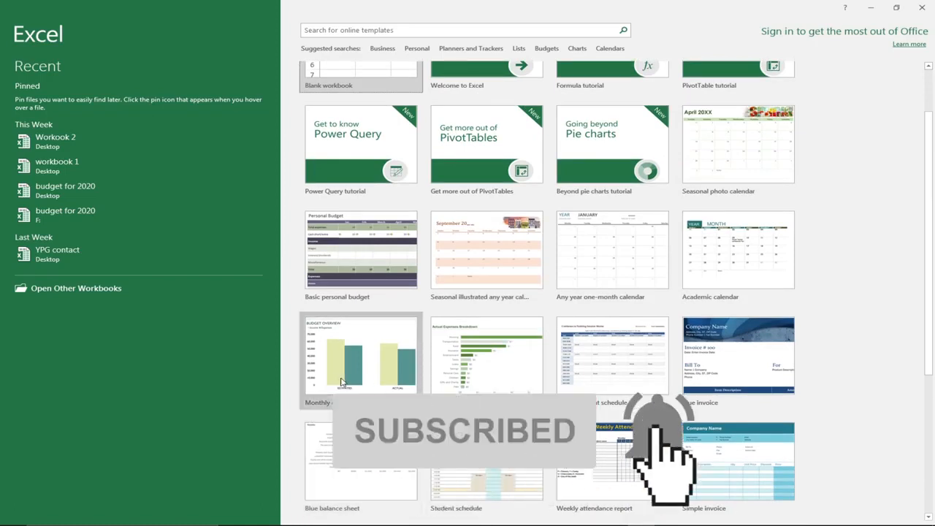
scroll(403, 386, "up", 1)
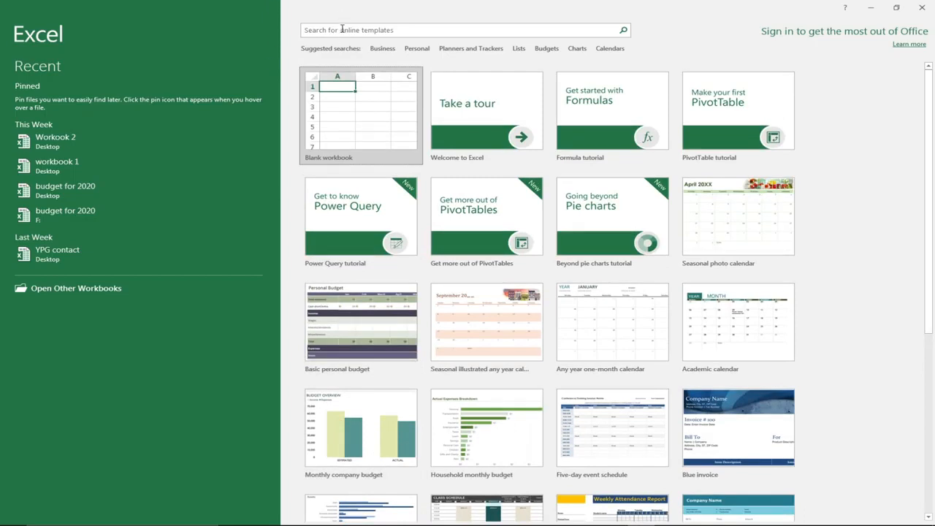
left_click(344, 135)
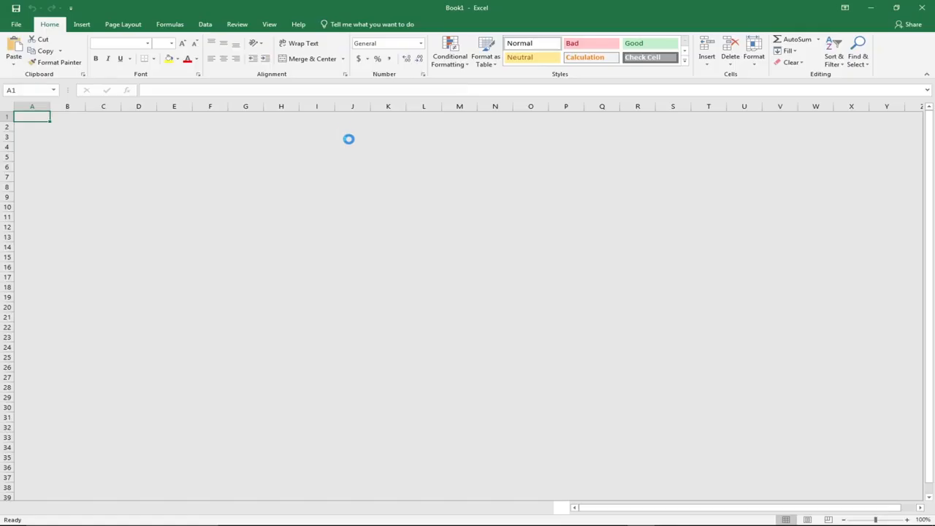
left_click(350, 128)
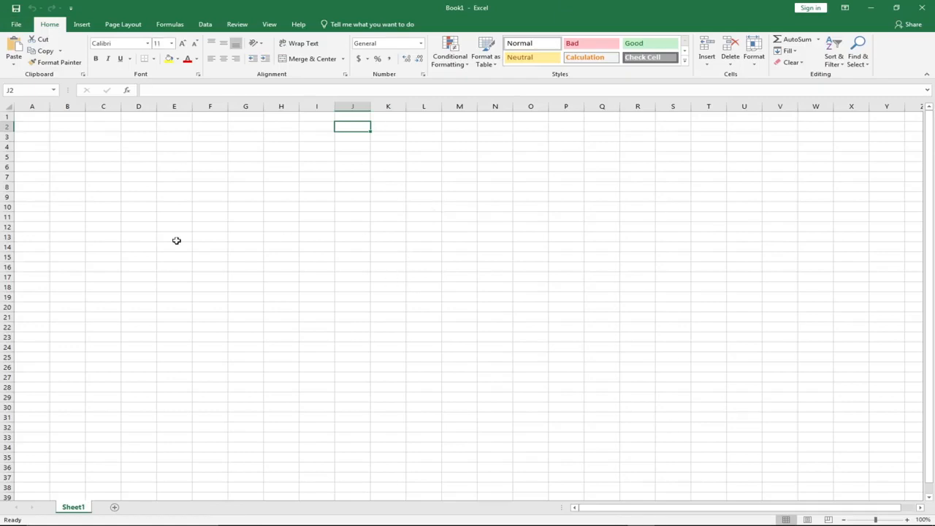
- Add a second worksheet to the workbook and enlarge its view to 250%
left_click(115, 510)
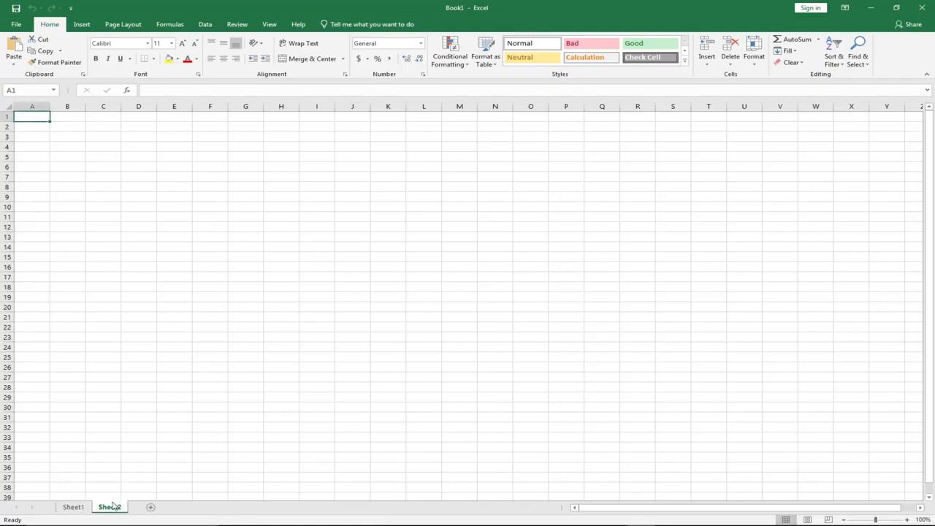
left_click_drag(878, 520, 896, 518)
left_click(907, 520)
left_click(906, 519)
left_click(907, 519)
left_click(907, 520)
left_click(907, 520)
left_click(907, 519)
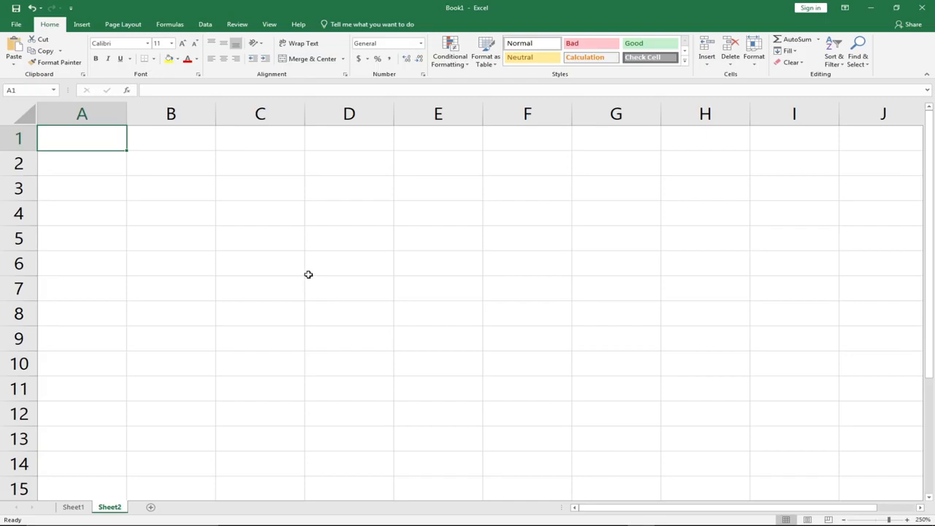
- Select single cells across Sheet2, from B1 through D4 and E6 to F5, to examine how cells are referenced
left_click(183, 142)
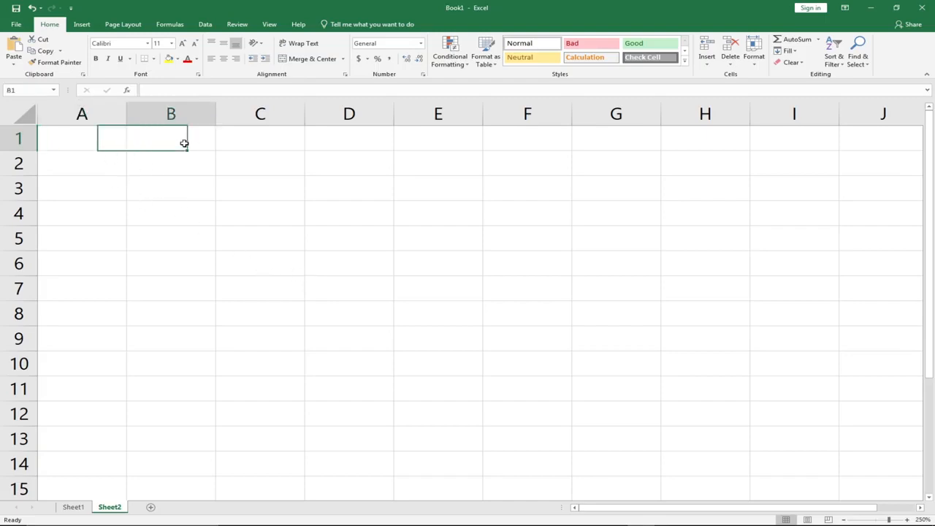
left_click(282, 139)
left_click(267, 165)
left_click(347, 168)
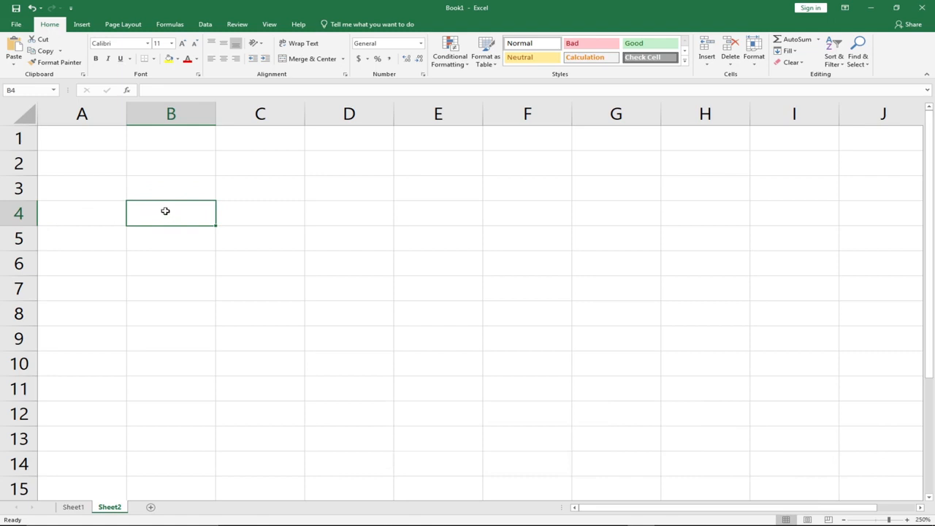
left_click(257, 213)
left_click(347, 213)
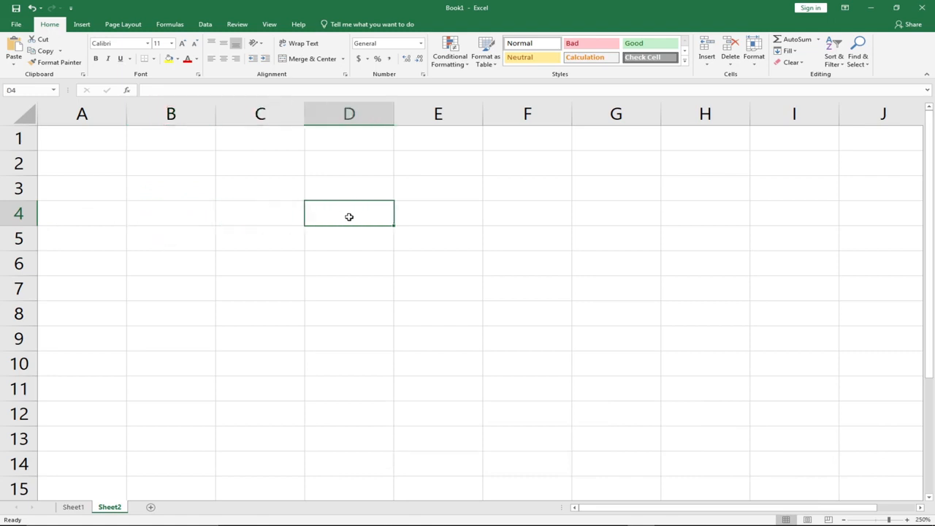
left_click(355, 234)
left_click(472, 252)
left_click(457, 269)
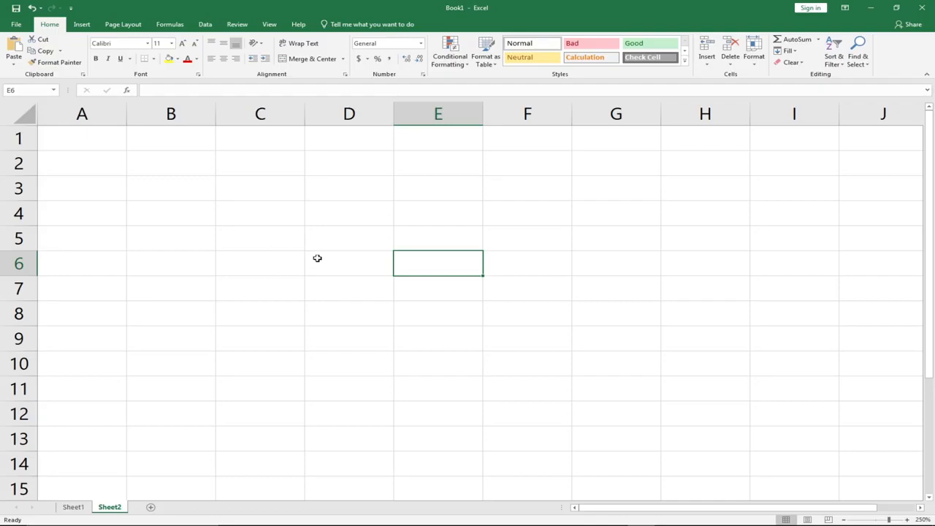
left_click(509, 241)
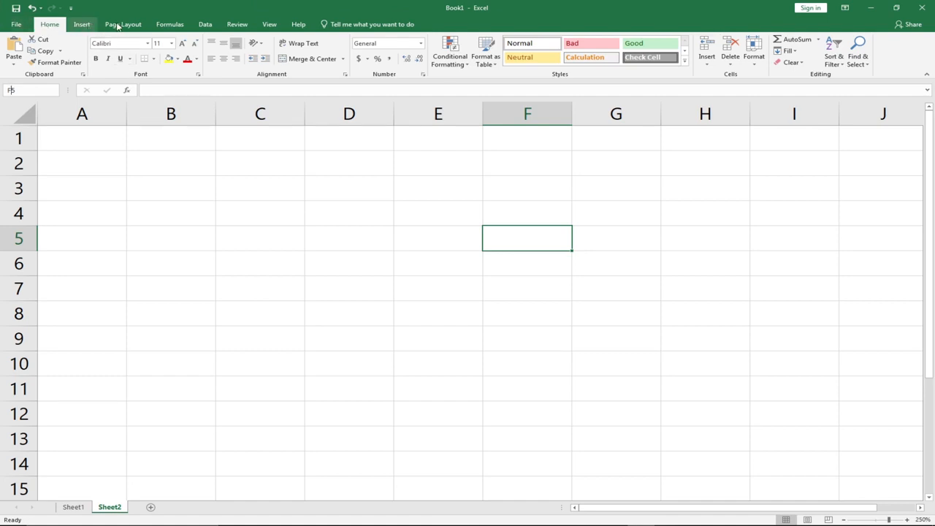
- Review the Insert, Page Layout, Formulas and Data command sets and return to the Home commands
left_click(82, 25)
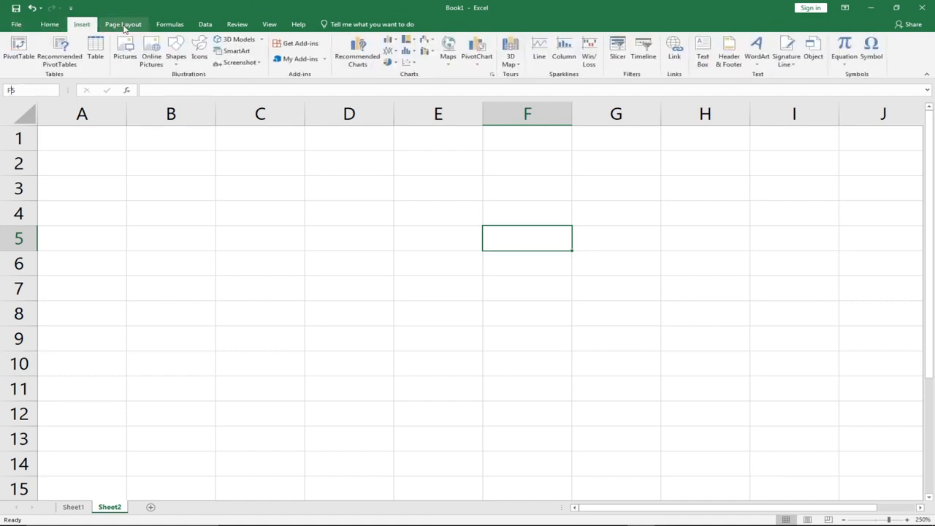
left_click(124, 27)
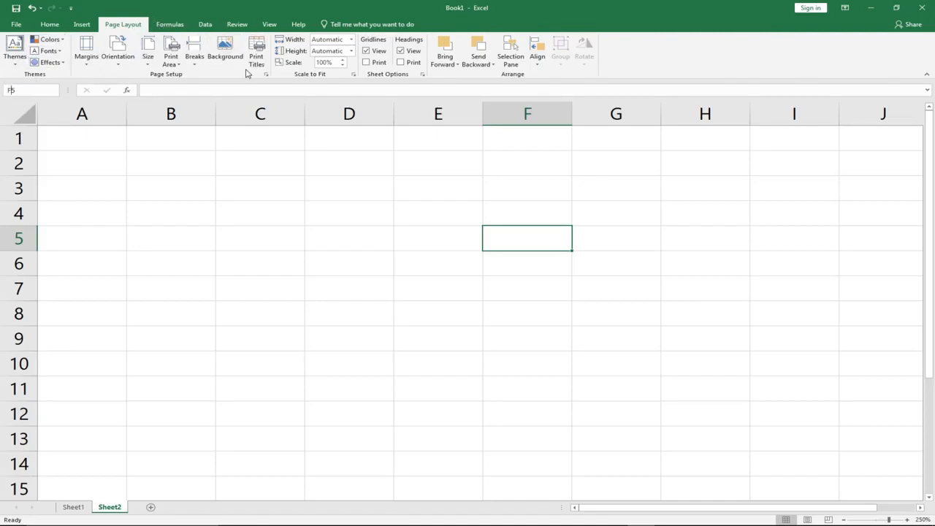
left_click(82, 24)
left_click(170, 25)
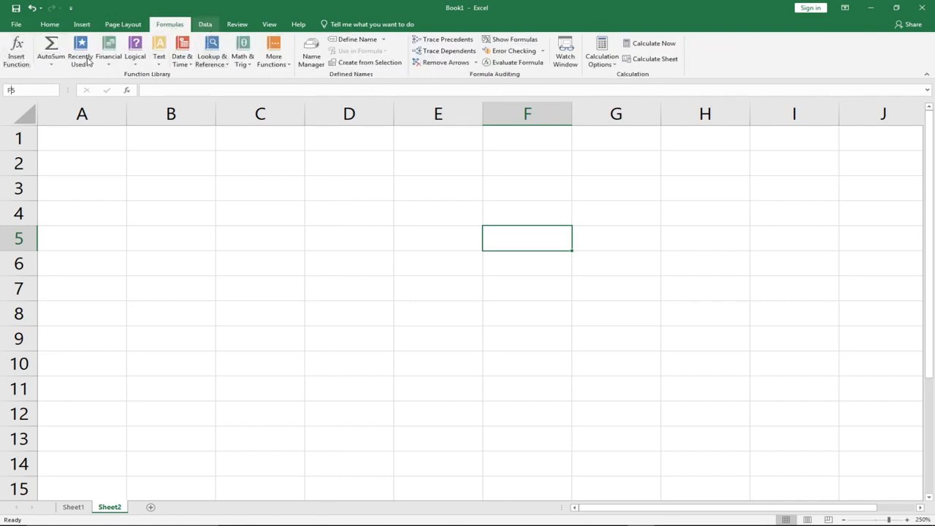
left_click(206, 24)
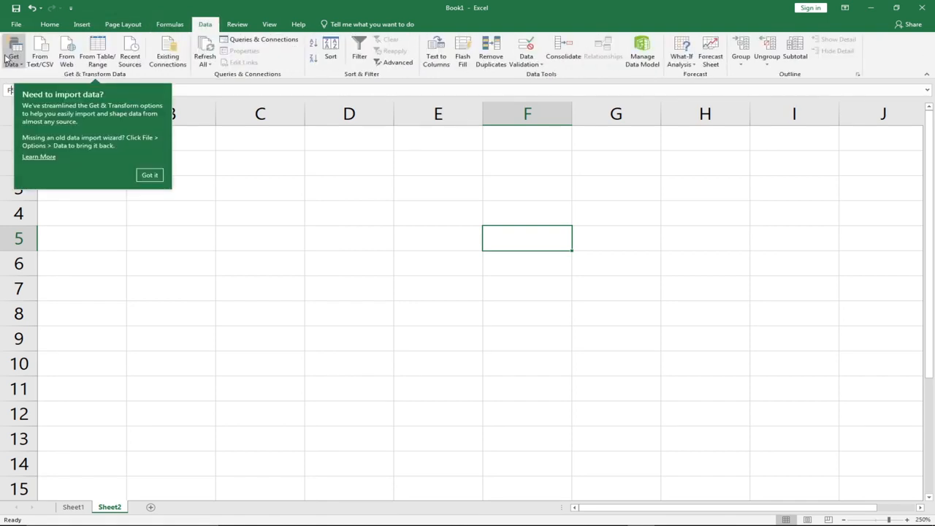
left_click(50, 25)
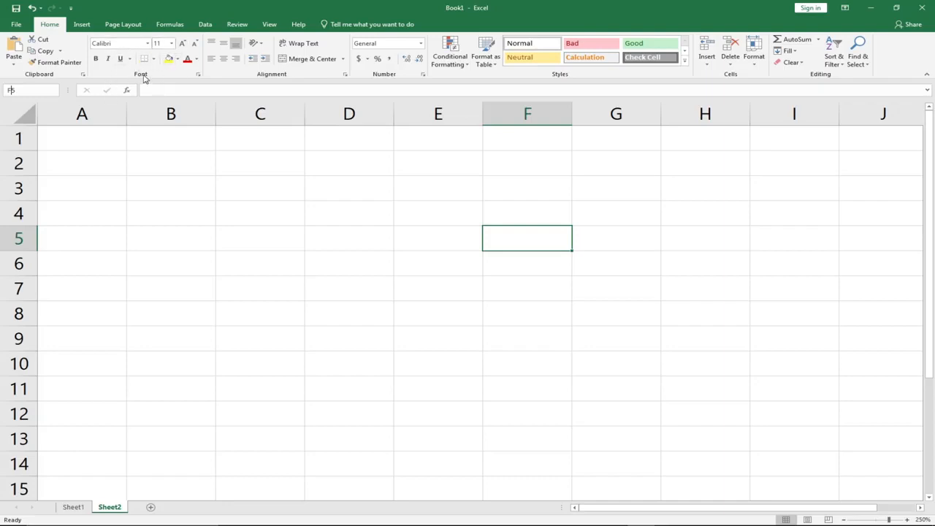
- Examine the Number, Alignment, Font and Border settings in Format Cells for cell F5, and close the dialog without changes
left_click(198, 74)
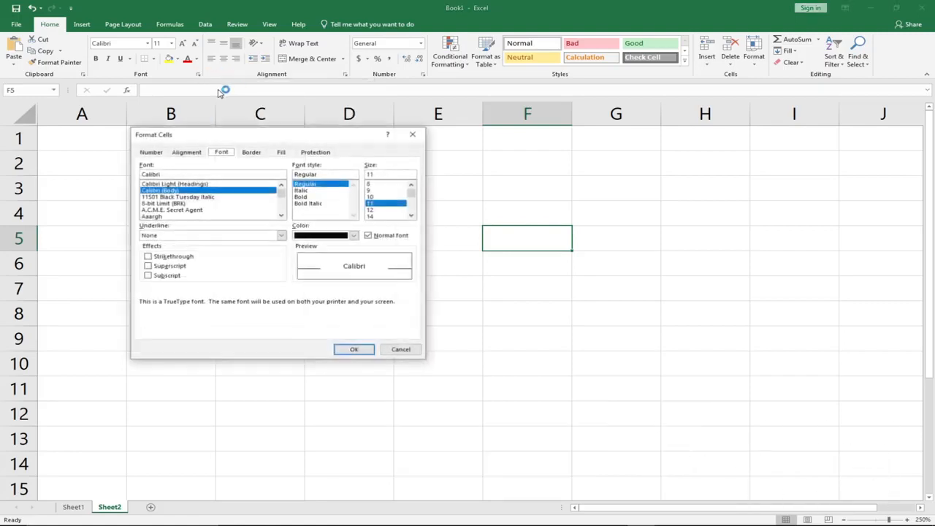
left_click_drag(260, 138, 412, 142)
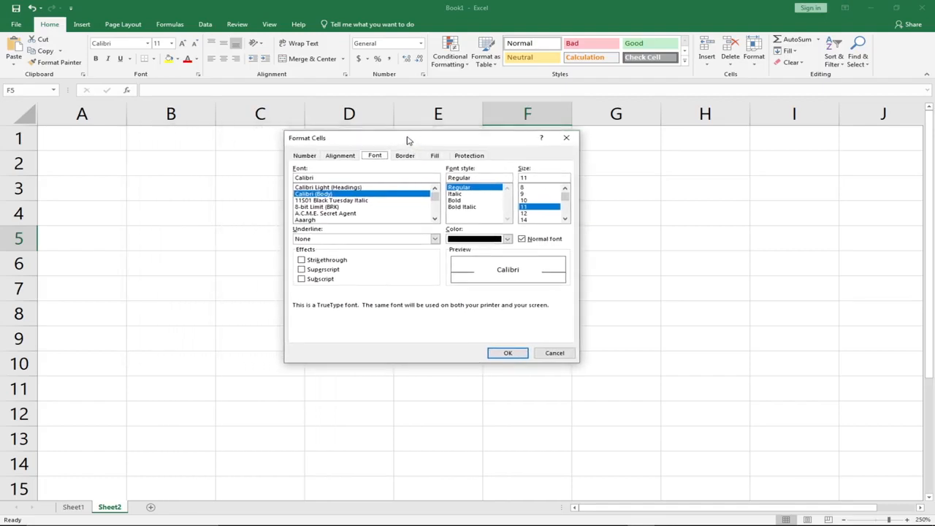
left_click(305, 160)
left_click(339, 157)
left_click(375, 158)
left_click(406, 158)
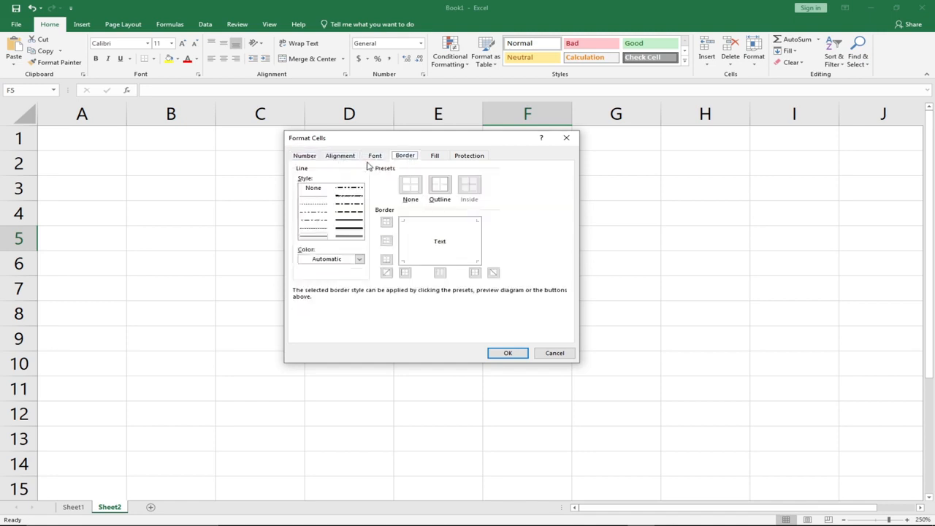
left_click(567, 139)
- Rename the worksheet Sheet1 as JHS
left_click(74, 508)
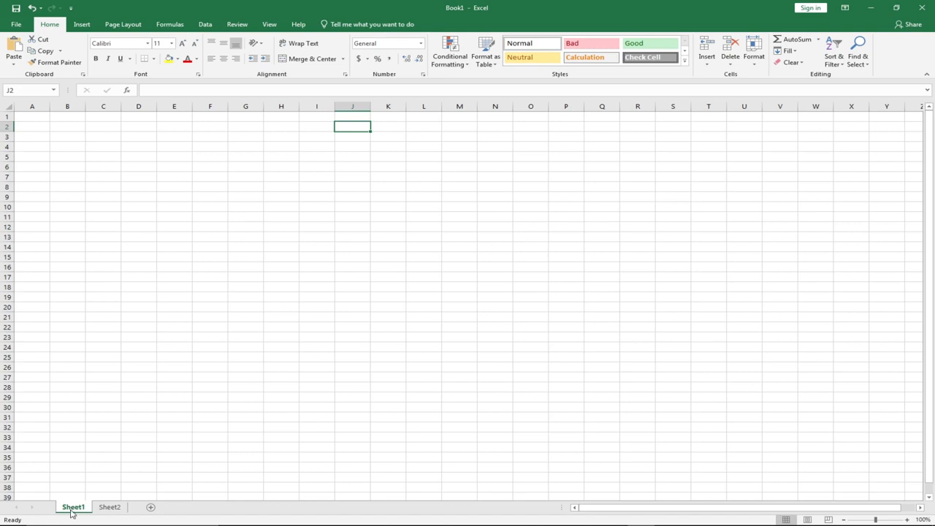
right_click(72, 512)
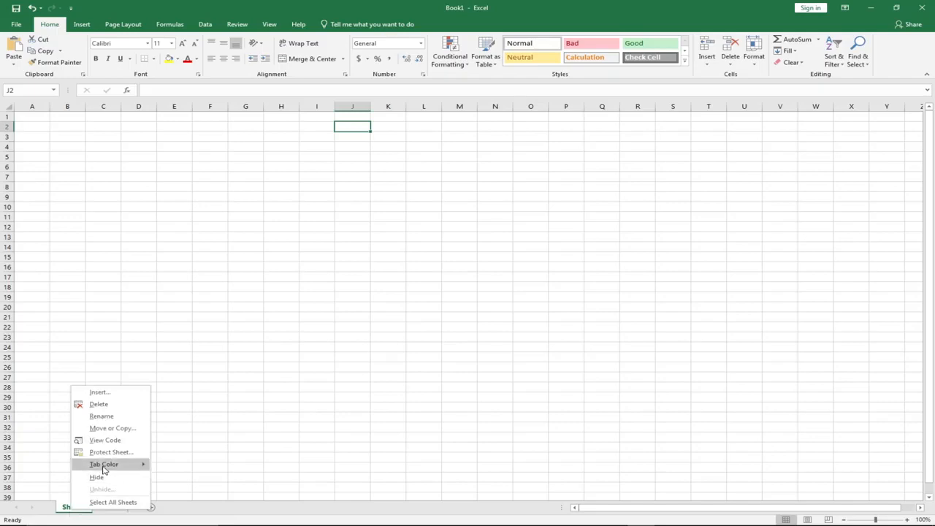
left_click(102, 416)
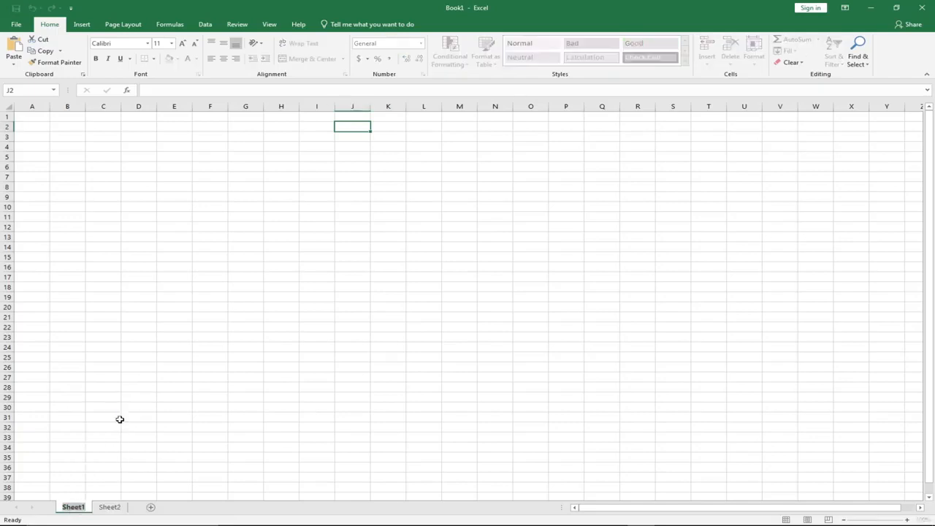
type("J")
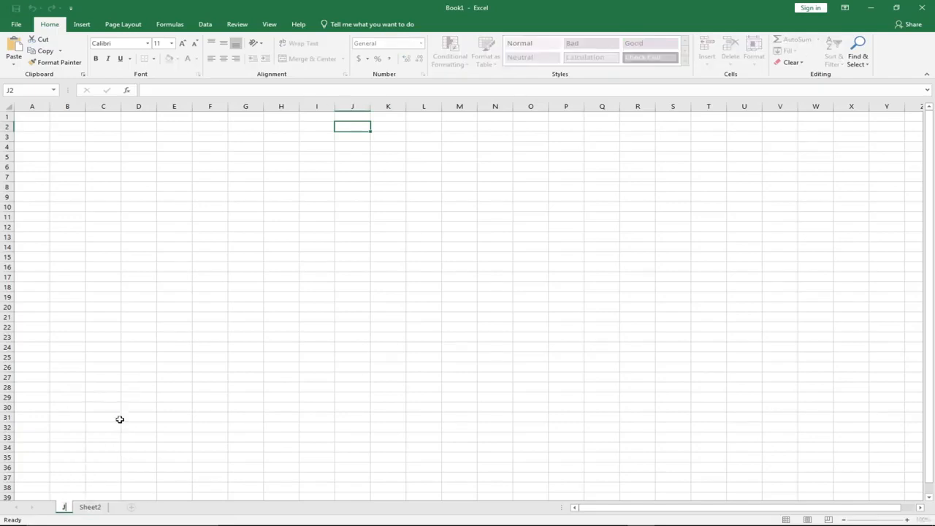
type("HS")
key("Return")
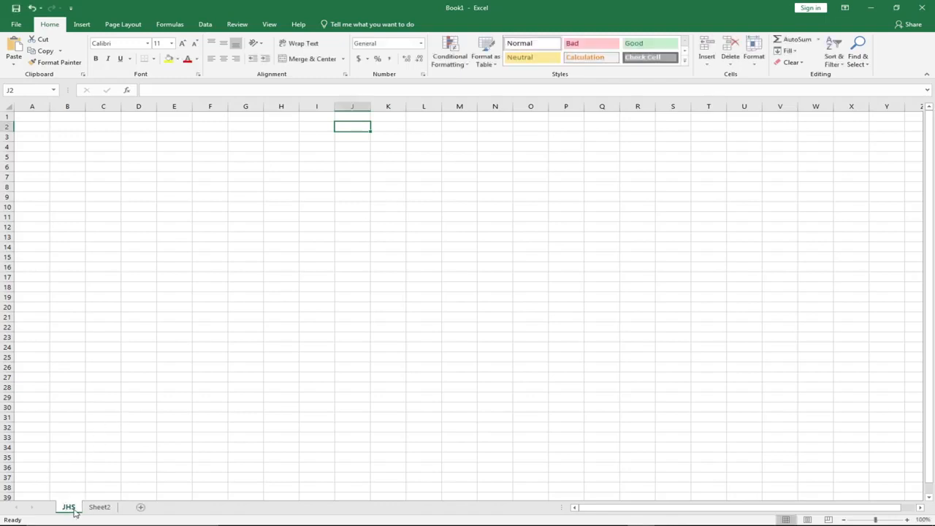
- Compare the JHS and Sheet2 worksheets by switching between them, and select cells A1 and B1 on Sheet2
left_click(96, 508)
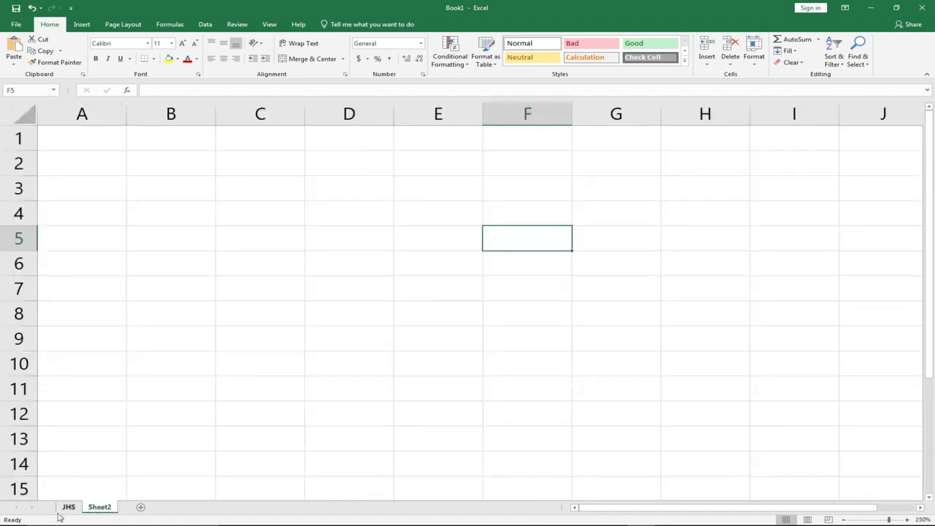
left_click(68, 509)
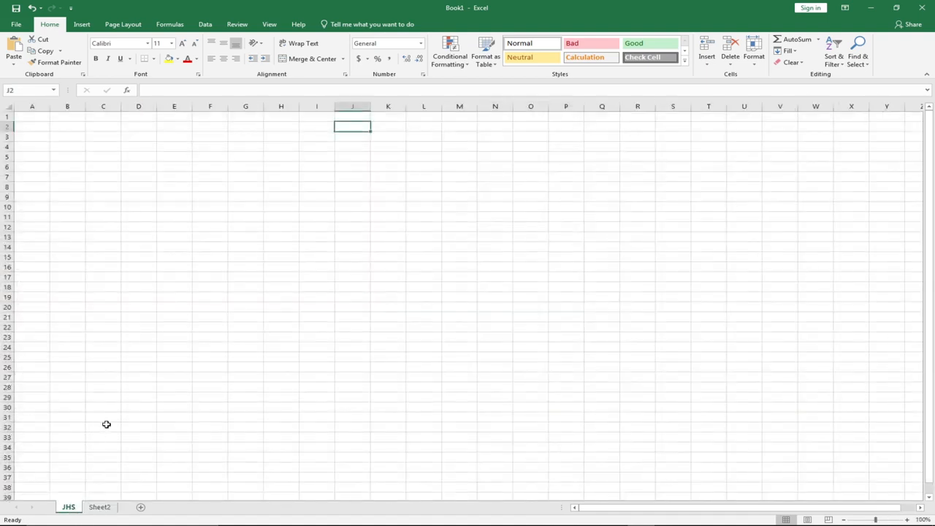
left_click(108, 508)
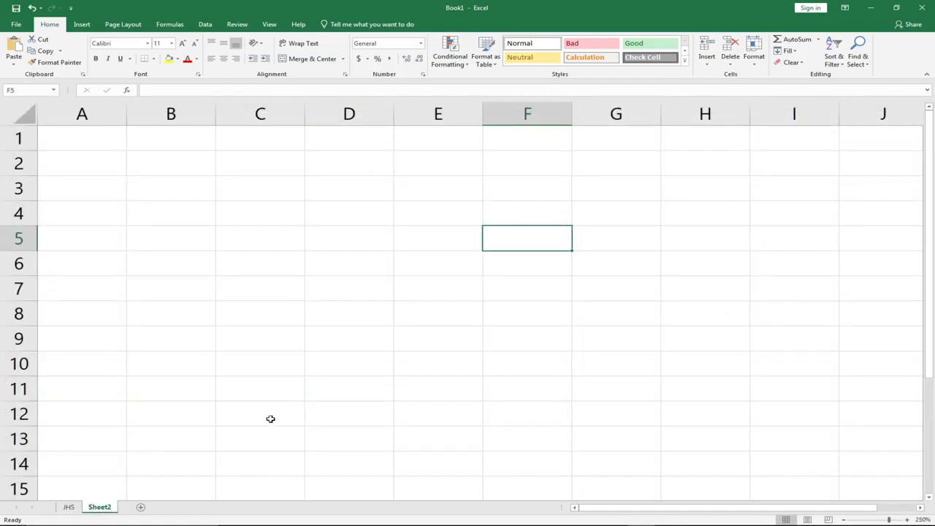
left_click(74, 142)
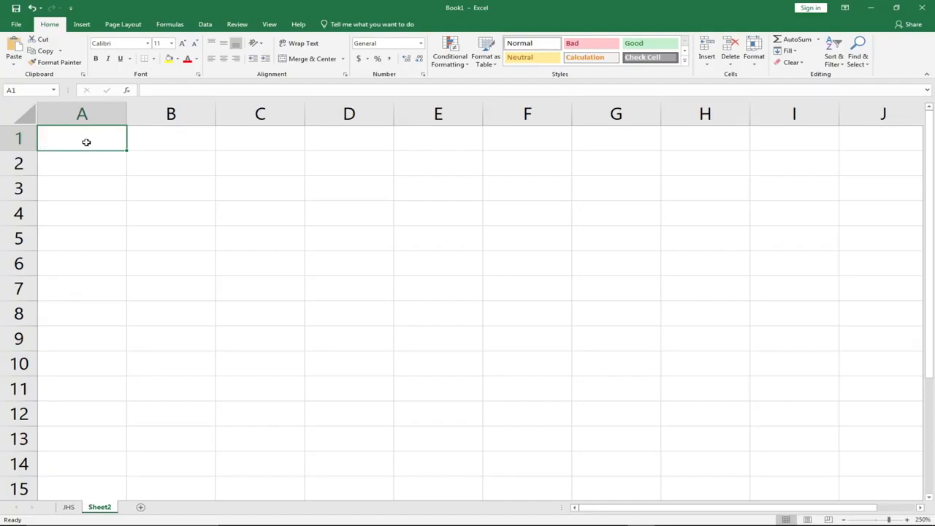
left_click(161, 138)
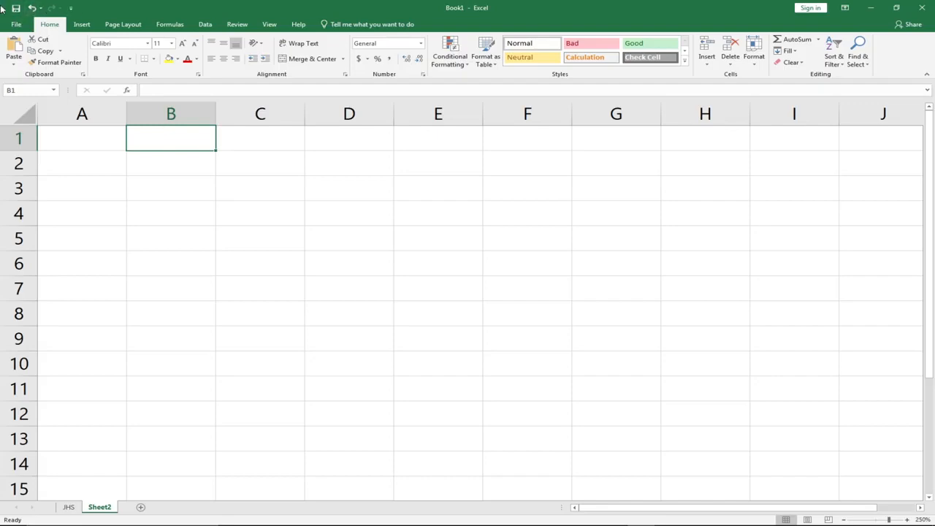
- Add the Spelling command to the Quick Access Toolbar
left_click(71, 9)
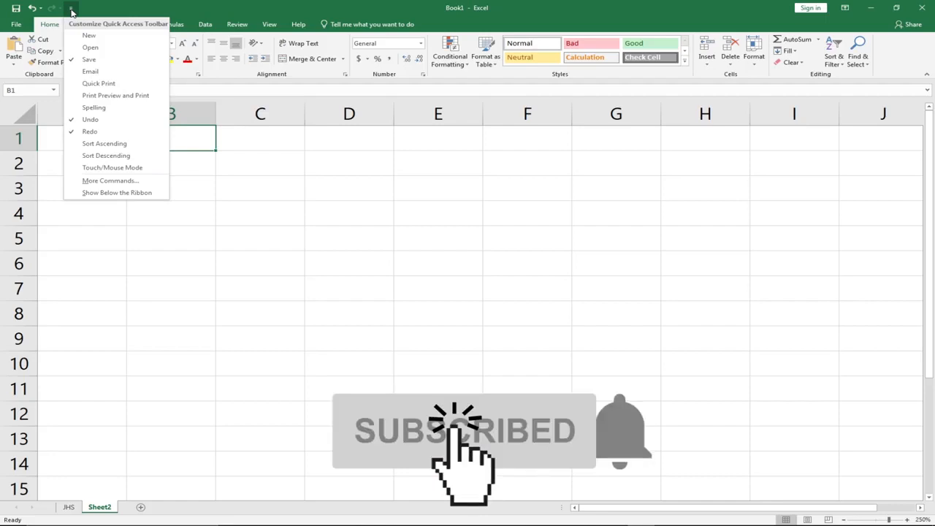
left_click(73, 109)
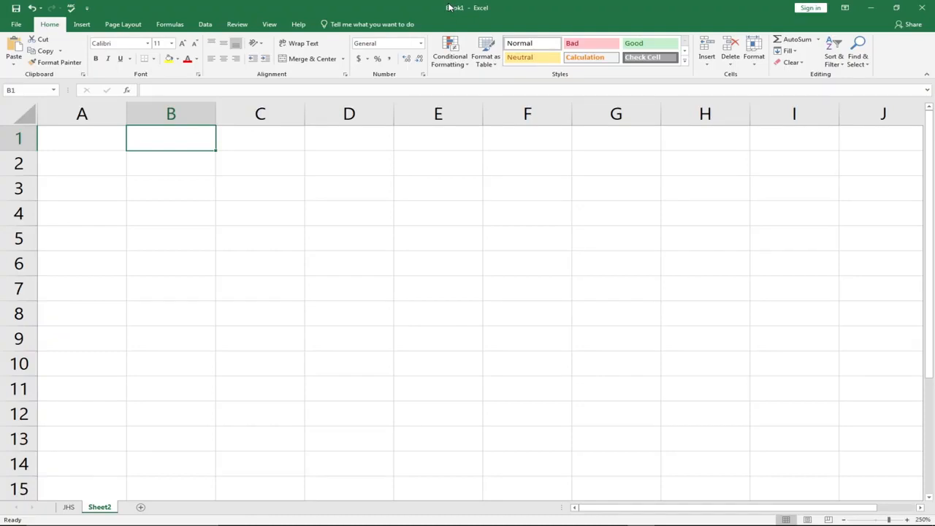
- Save the workbook to the Desktop as an Excel Workbook named myworkbook
left_click(16, 24)
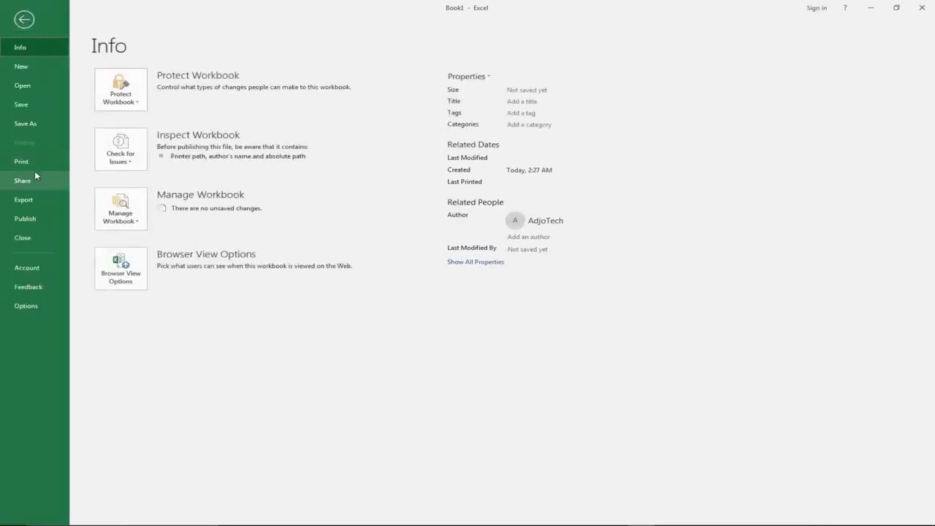
left_click(34, 126)
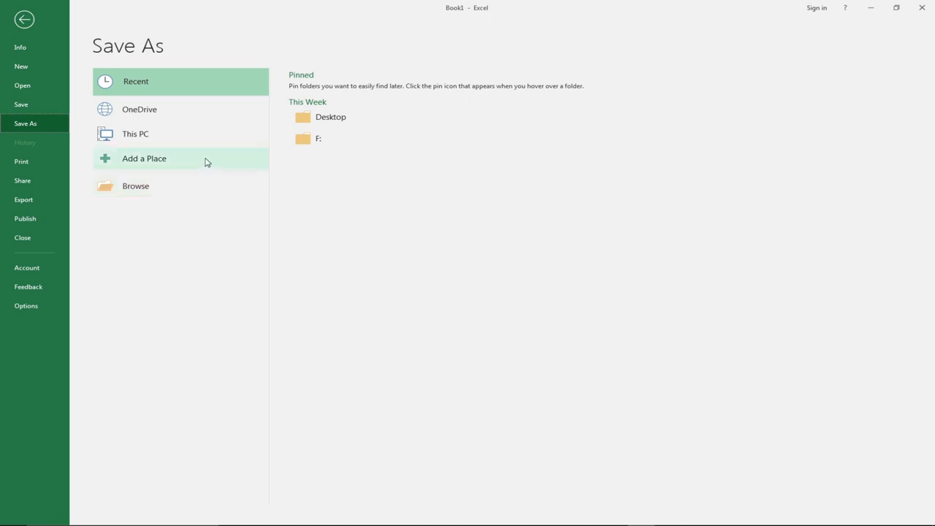
left_click(348, 121)
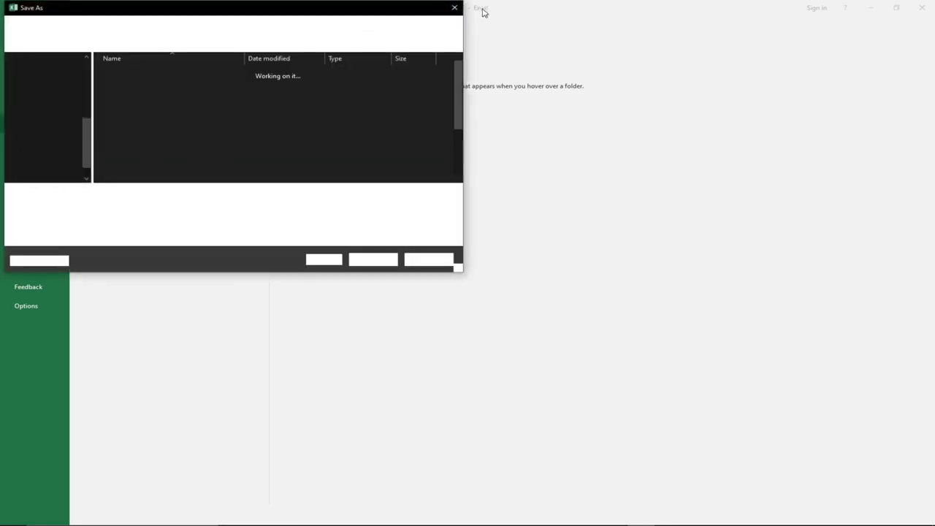
left_click(454, 7)
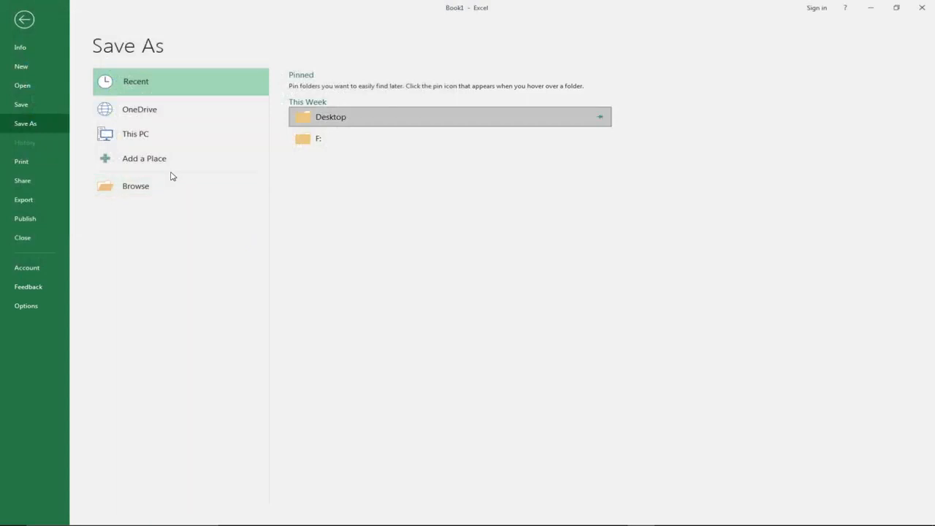
left_click(142, 187)
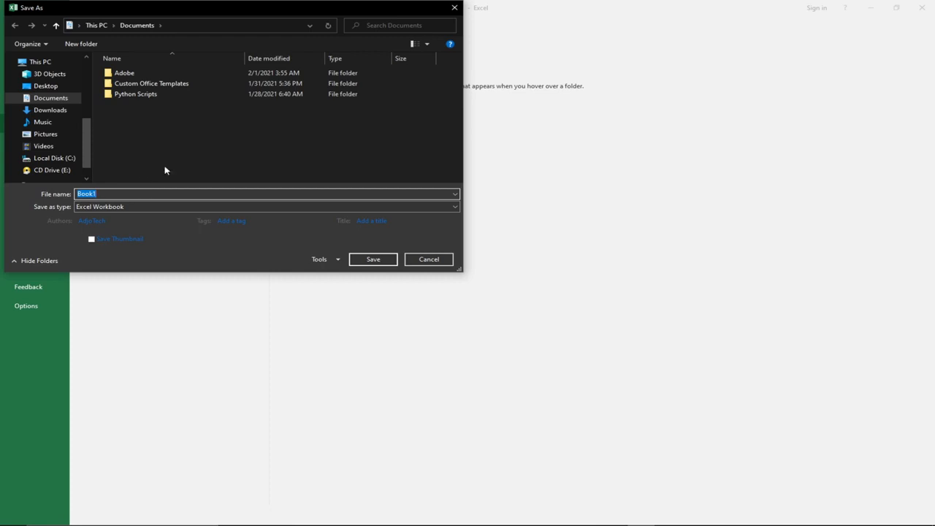
left_click(455, 8)
left_click(332, 115)
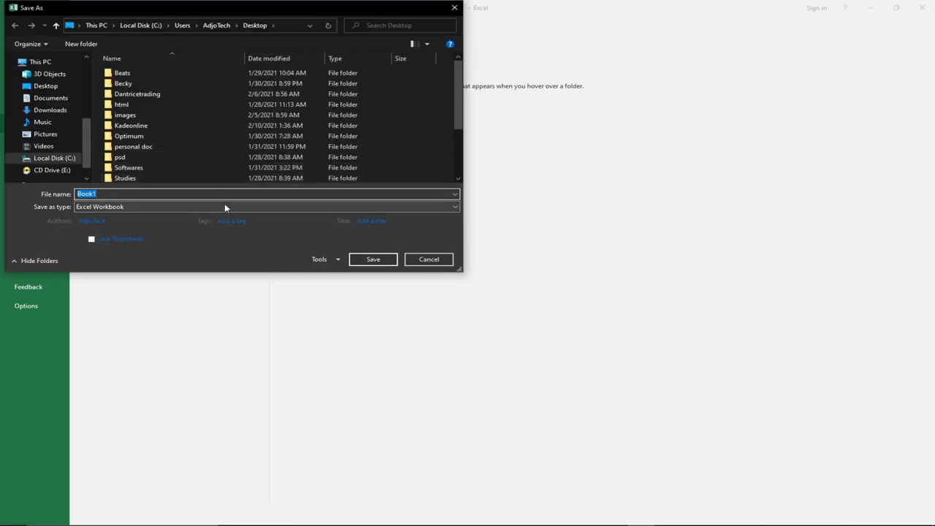
type("myworkb")
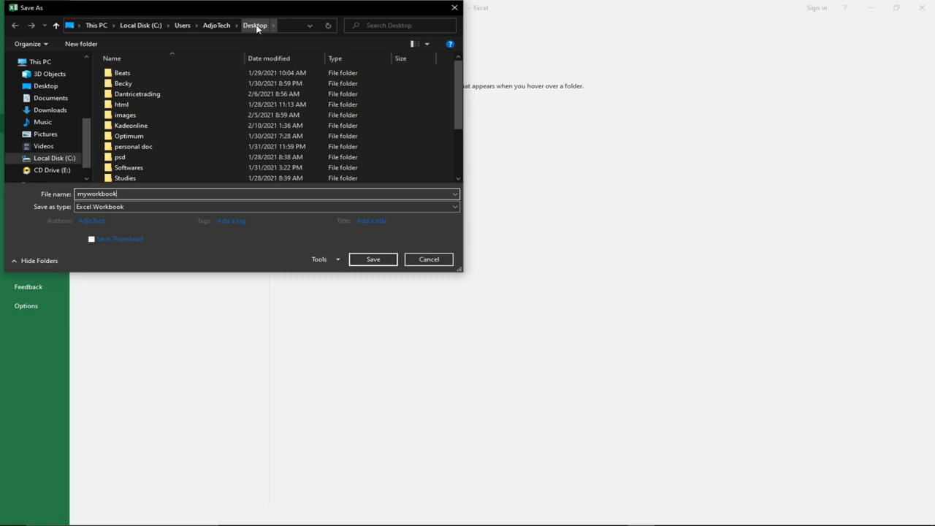
left_click(369, 259)
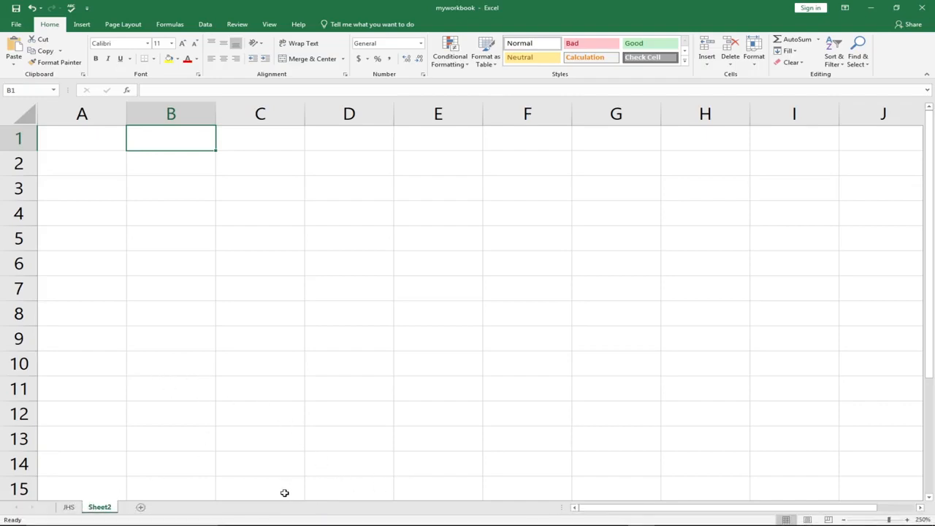
- Select cells A1 and A2 on Sheet2 to examine the active cell, returning to A1
double_click(95, 139)
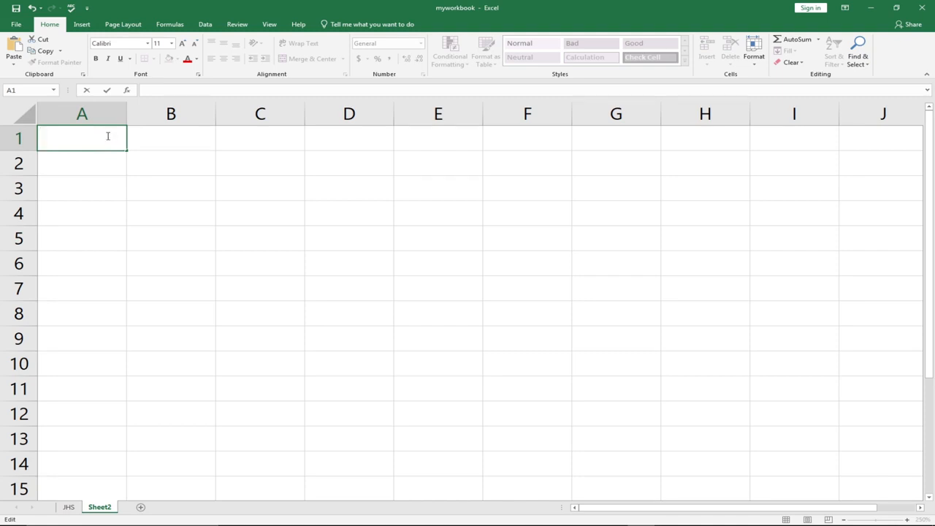
left_click(90, 155)
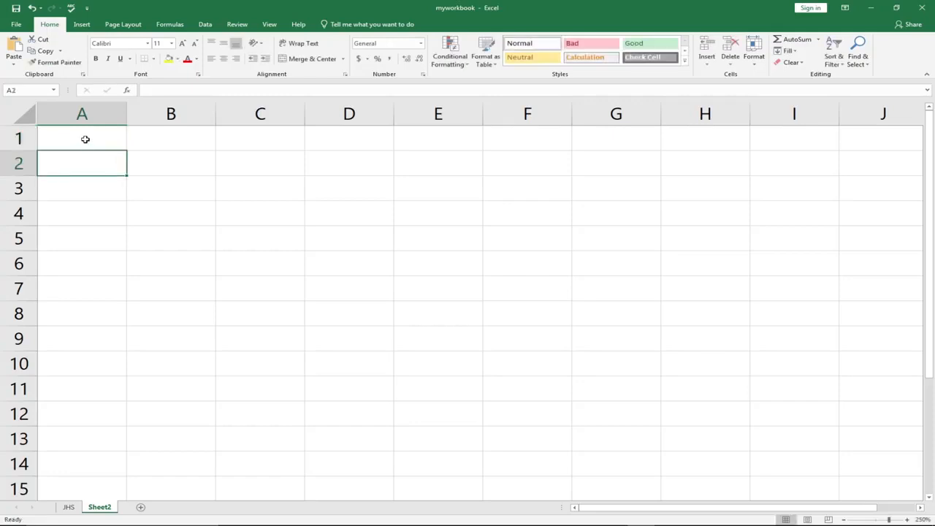
left_click(85, 139)
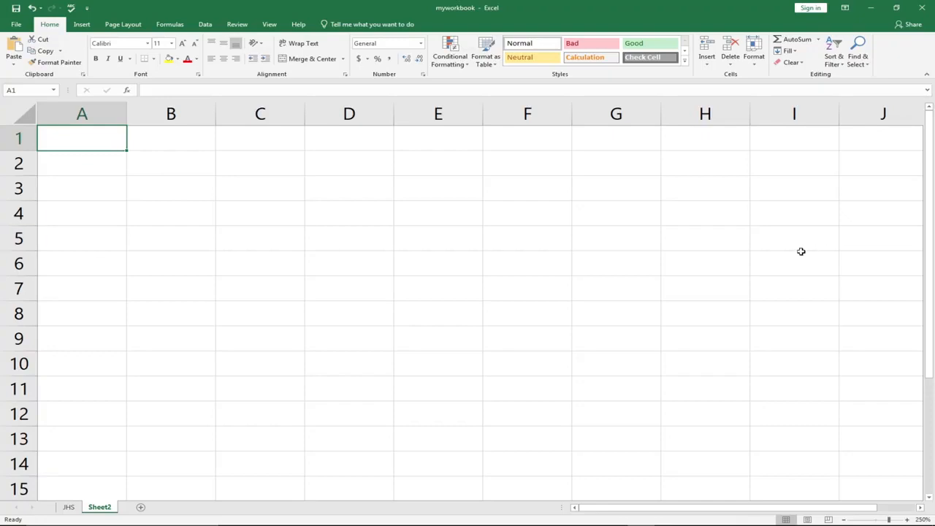
- Try out the zoom levels on Sheet2, zooming in to 270%, out to about 138% and back in to 260%
left_click(907, 520)
scroll(858, 468, "down", 3)
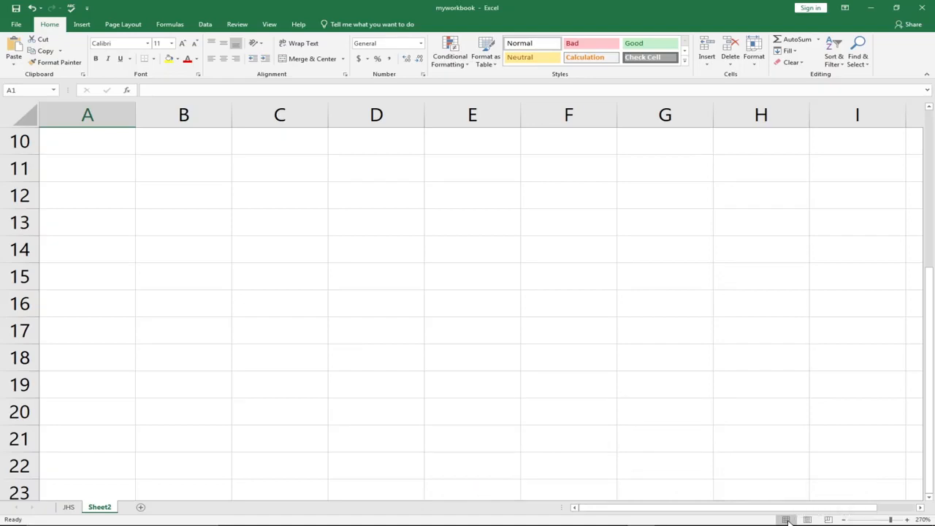
left_click(891, 520)
mouse_move(890, 520)
left_mouse_down()
mouse_move(857, 520)
mouse_move(875, 519)
left_mouse_up()
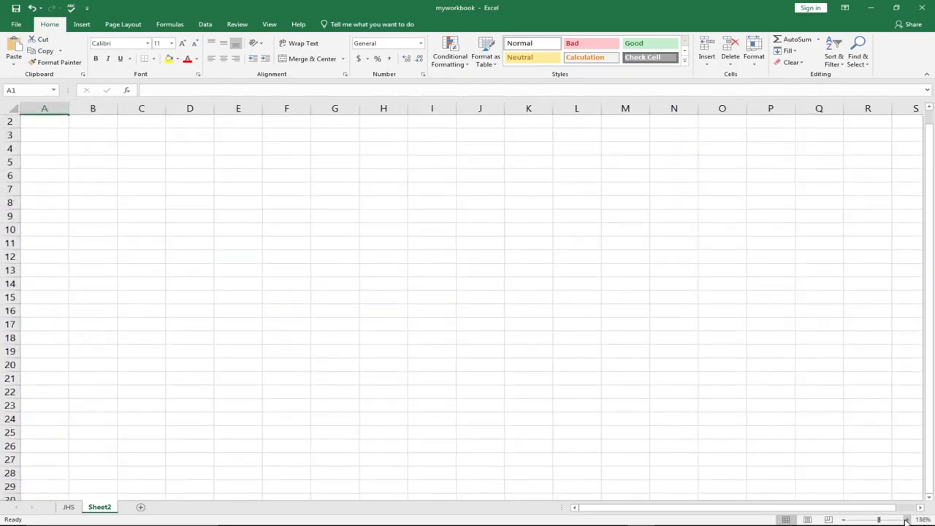
left_click(906, 519)
left_click(906, 520)
left_click(906, 519)
left_click(906, 519)
left_click(907, 520)
left_click(906, 520)
left_click(906, 519)
left_click(906, 519)
left_click(906, 519)
left_click(906, 520)
left_click(906, 520)
left_click(906, 520)
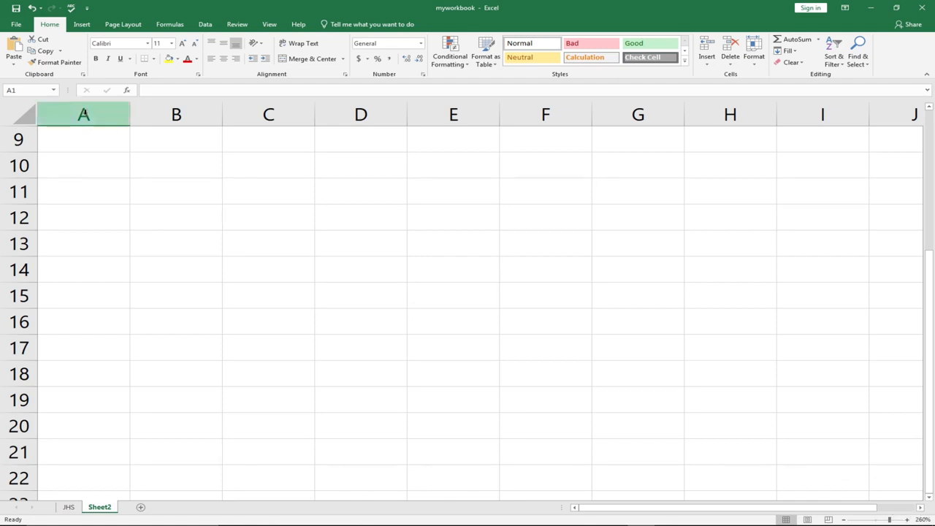
- Select the entire columns C, B and A and the entire row 1 of Sheet2 to examine how columns and rows run
left_click(76, 139)
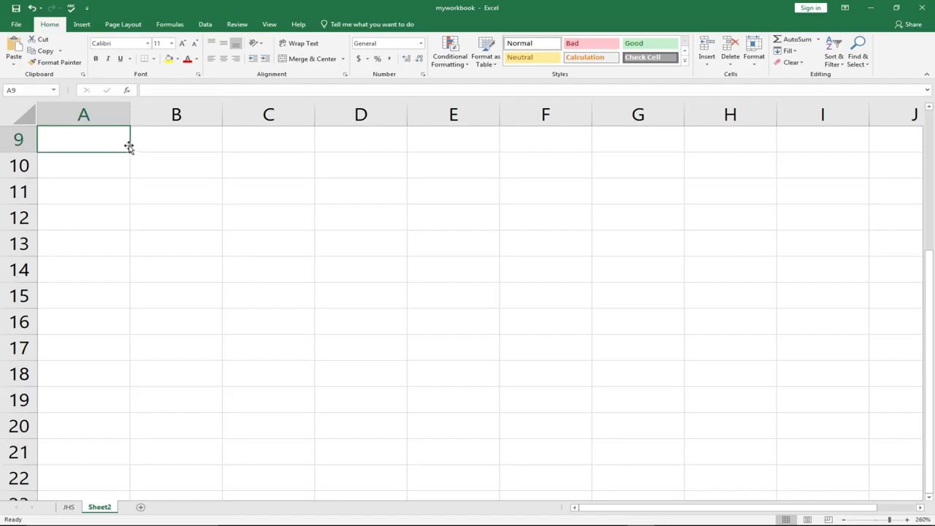
scroll(182, 128, "up", 3)
left_click(268, 115)
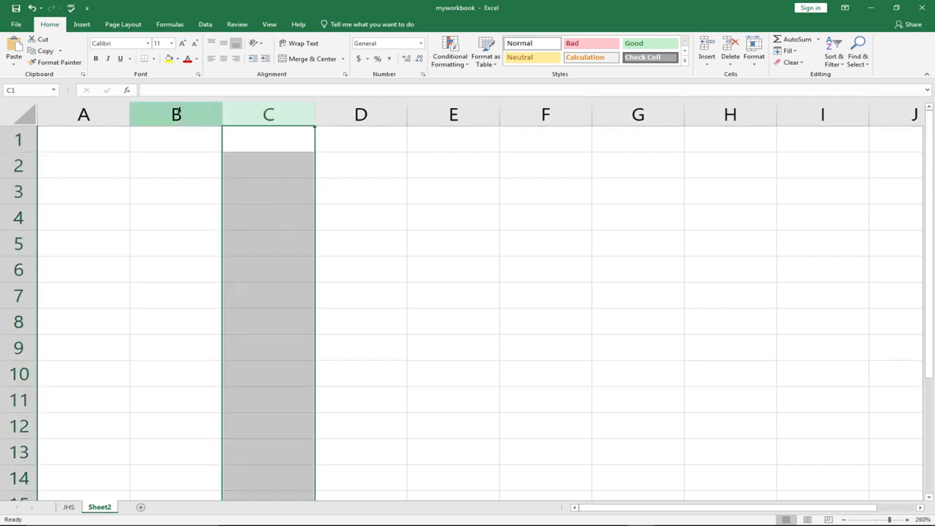
left_click(176, 114)
left_click(261, 111)
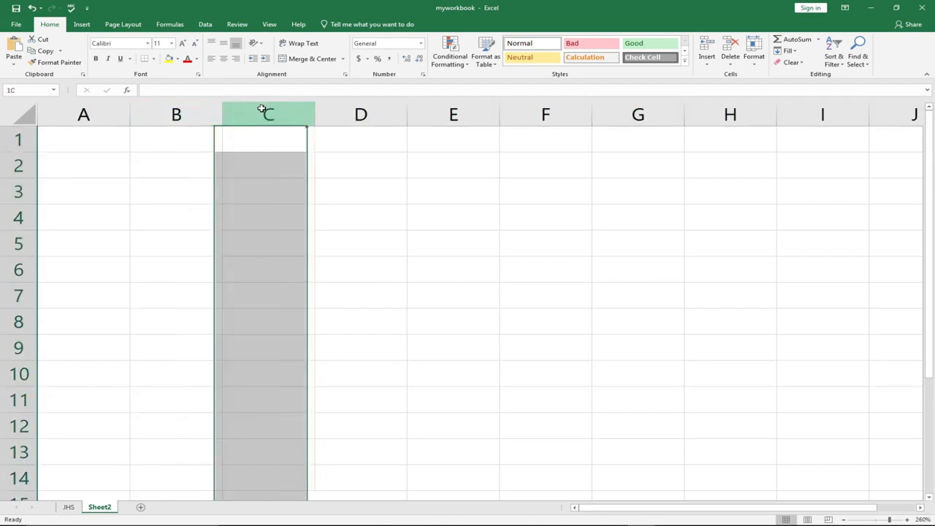
left_click(154, 114)
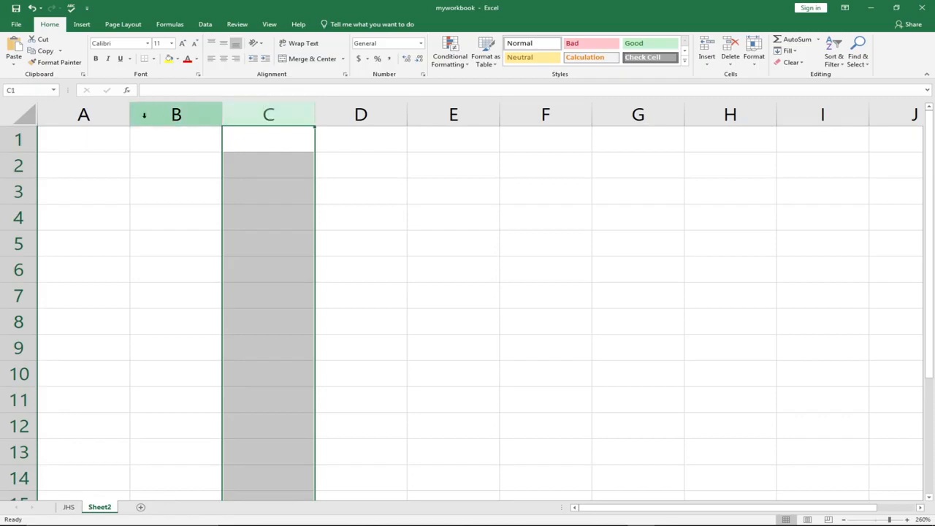
left_click(92, 114)
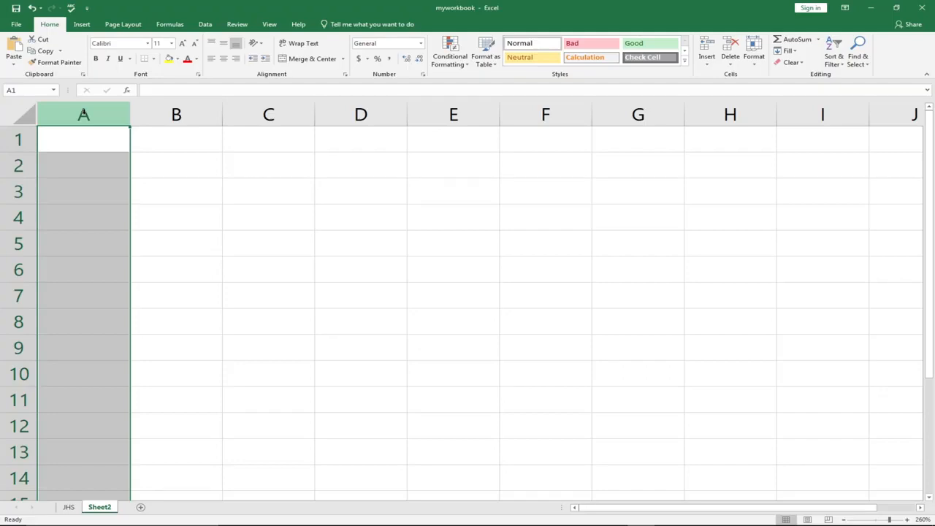
left_click(17, 139)
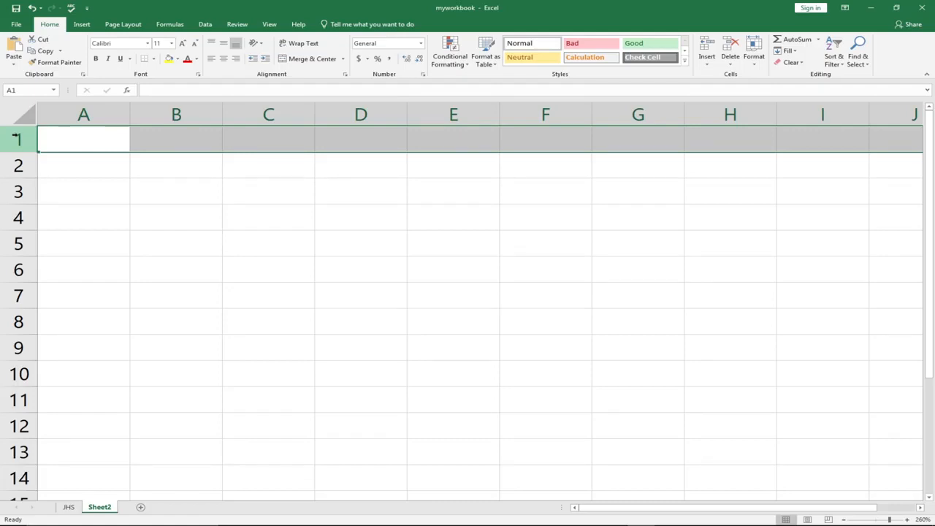
left_click(22, 141)
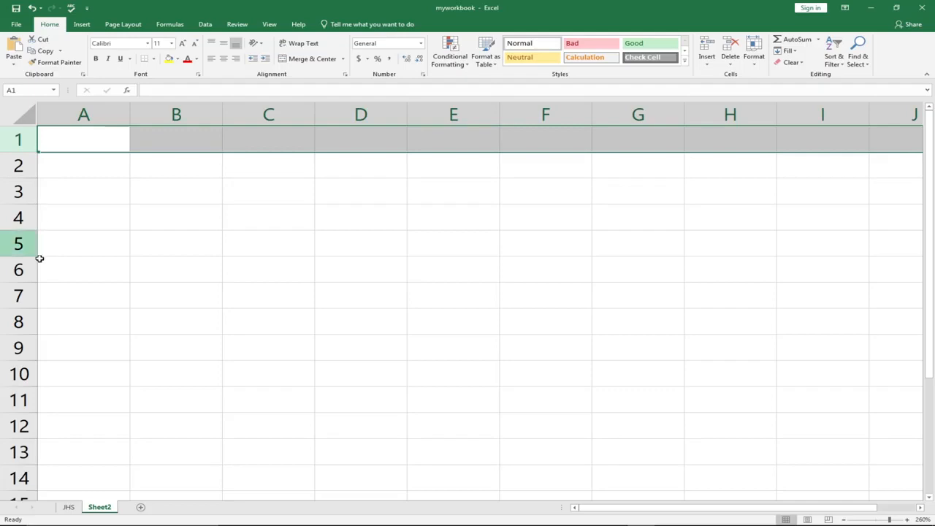
- Scroll Sheet2 vertically and horizontally to examine further rows and columns, and return to row 1
left_click_drag(926, 130, 926, 243)
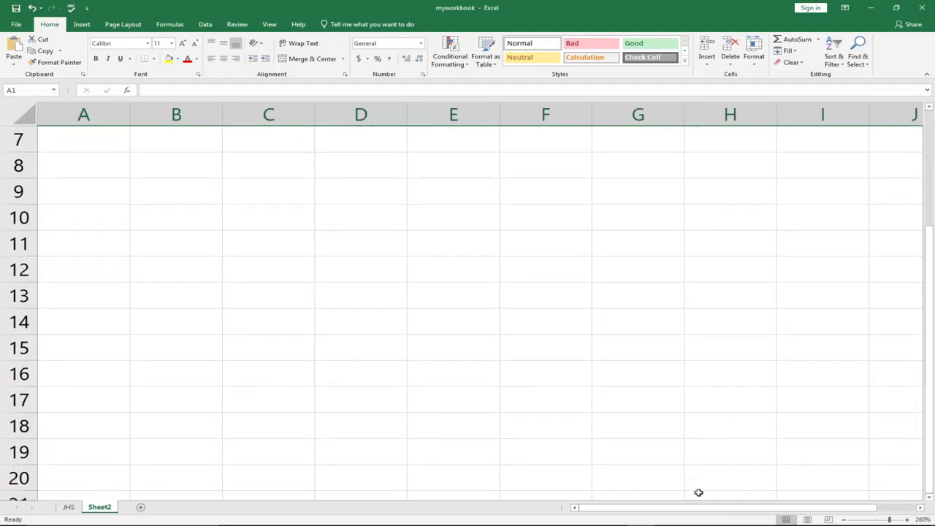
mouse_move(694, 512)
left_mouse_down()
mouse_move(776, 510)
mouse_move(657, 510)
mouse_move(691, 509)
left_mouse_up()
mouse_move(932, 306)
left_mouse_down()
mouse_move(932, 198)
mouse_move(931, 304)
left_mouse_up()
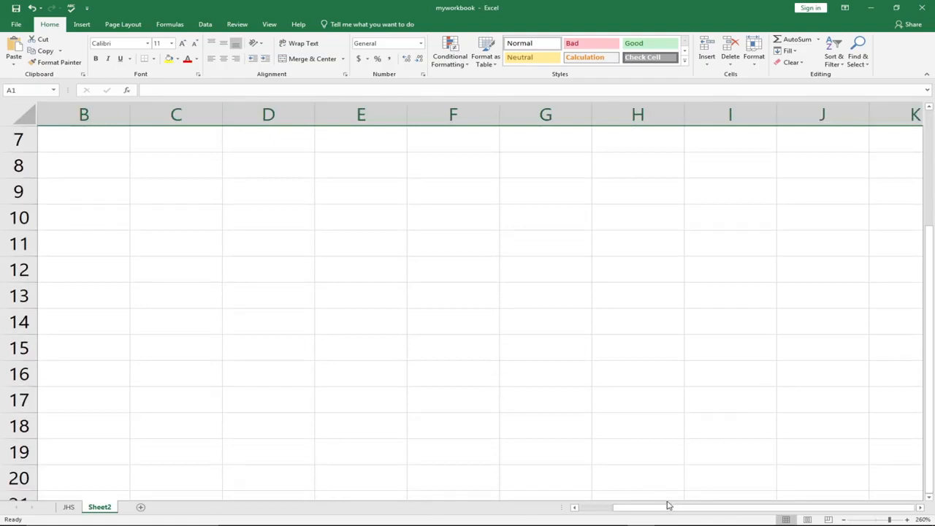
left_click_drag(675, 515, 632, 519)
left_click_drag(930, 380, 933, 280)
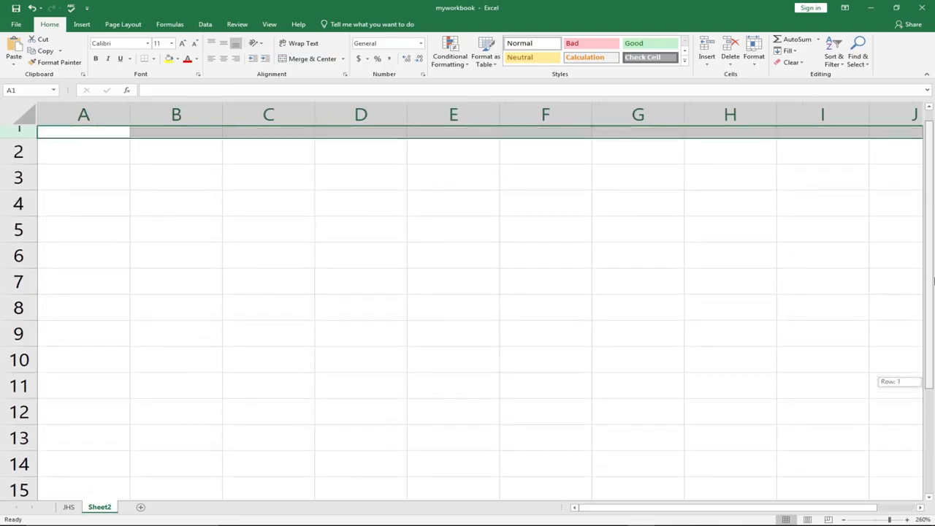
left_click_drag(934, 280, 933, 280)
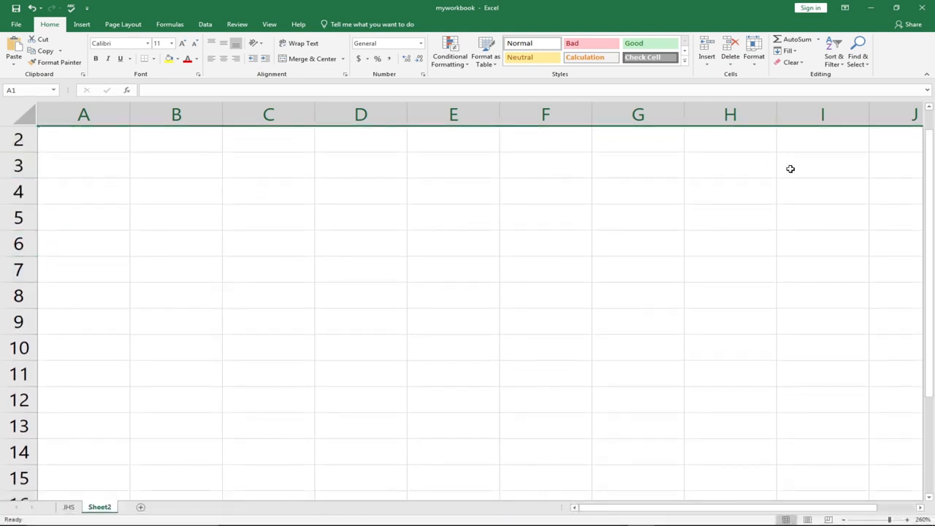
left_click_drag(931, 169, 930, 169)
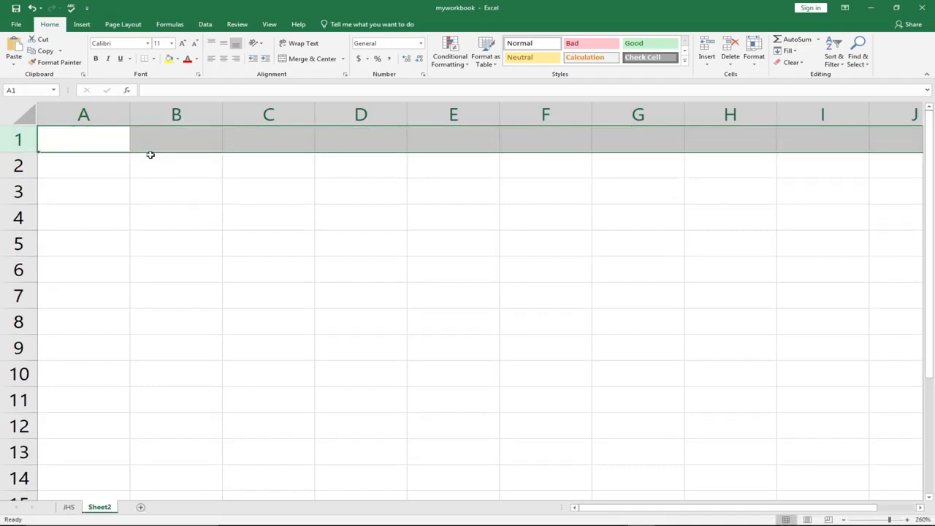
- Enter the text "name" in cell A1 of Sheet2 and move on to cell B1
left_click(80, 143)
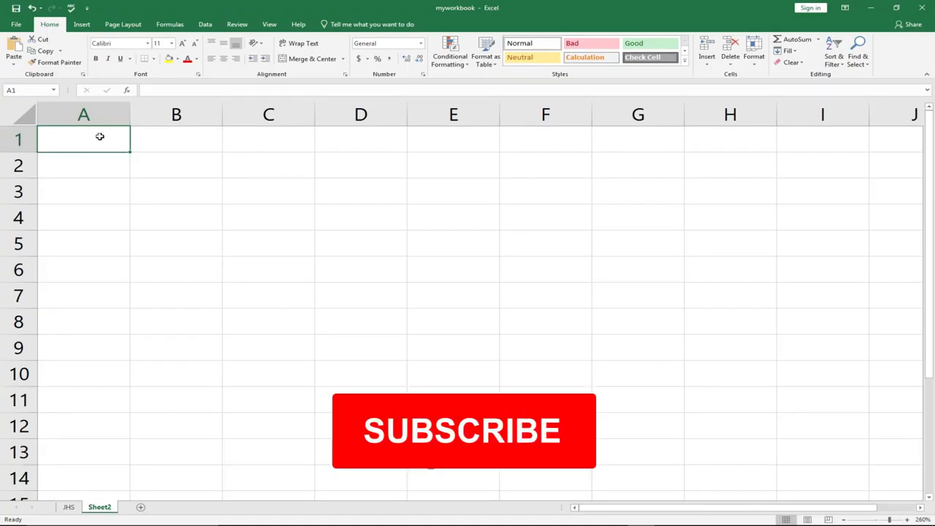
type("ma,e")
key("BackSpace")
key("BackSpace")
key("BackSpace")
key("BackSpace")
type("name")
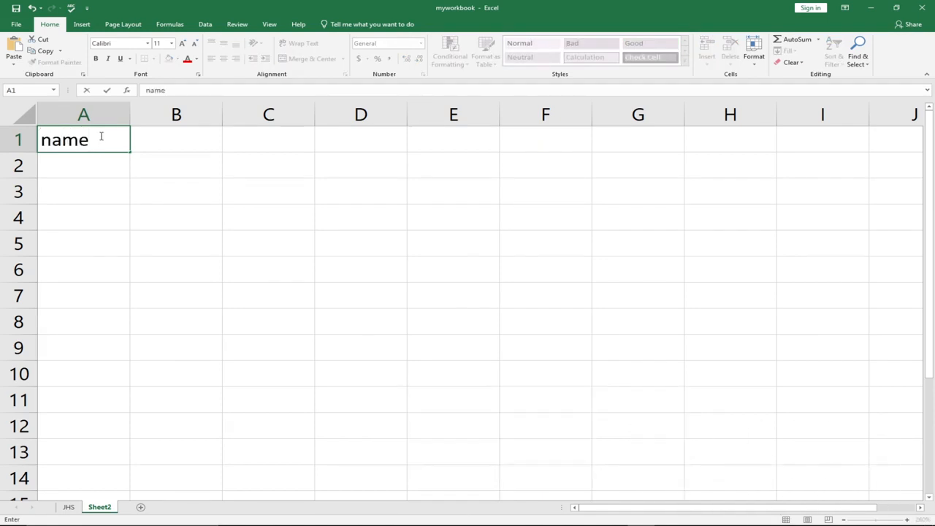
key("Tab")
- Enter the number 56 in cell B1 and move on to cell C1
type("`")
key("BackSpace")
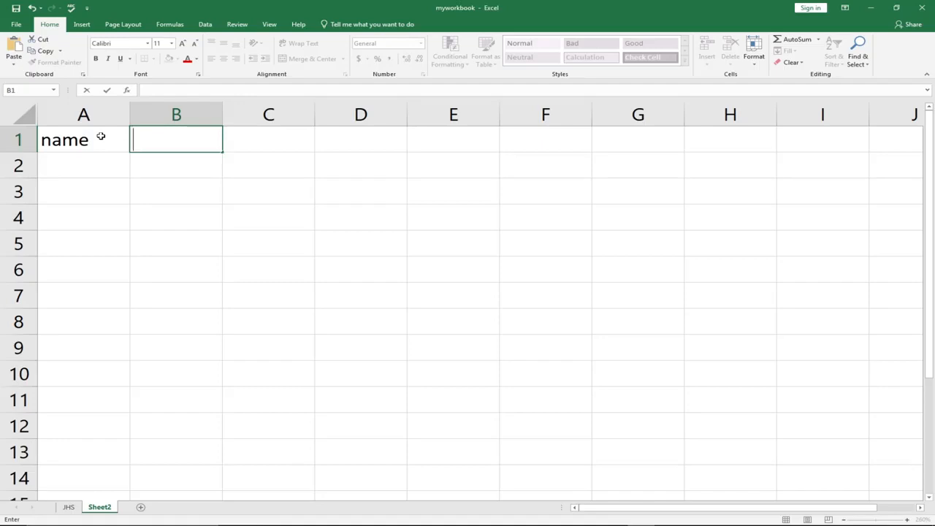
type("556")
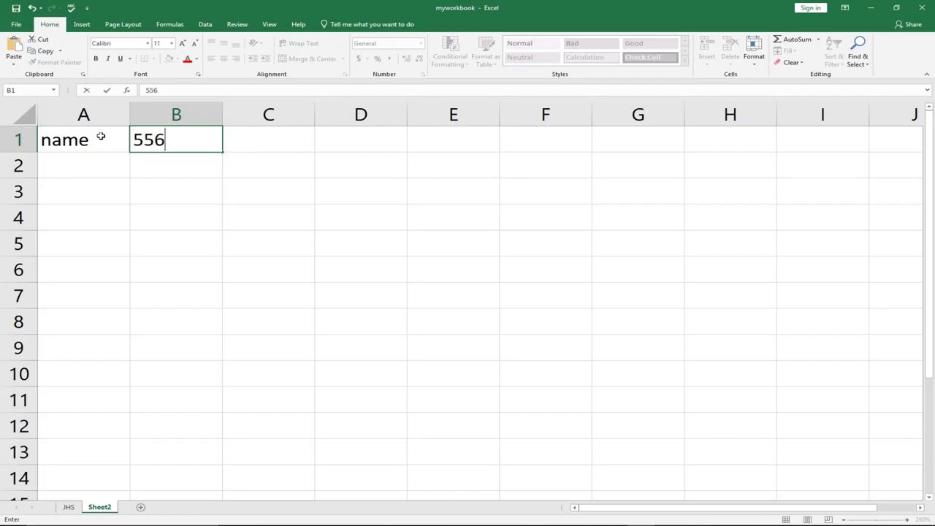
key("BackSpace")
key("BackSpace")
type("6")
key("Tab")
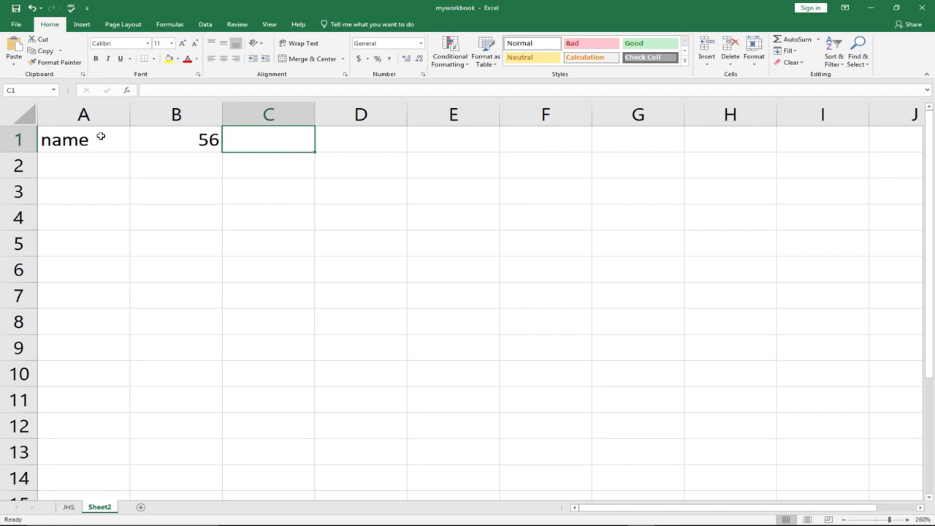
- Try to enter a SUM formula in cell C1, then discard the entry
type("=sum")
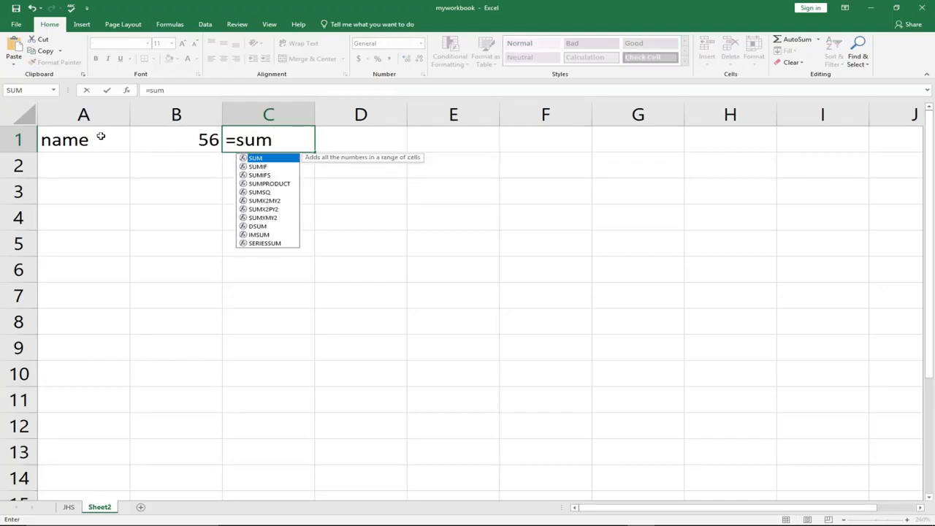
key("Tab")
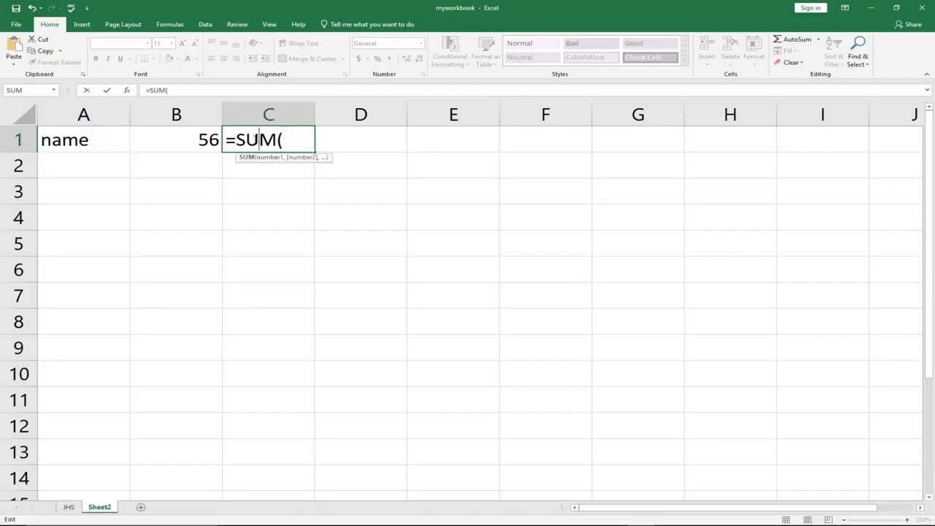
key("Return")
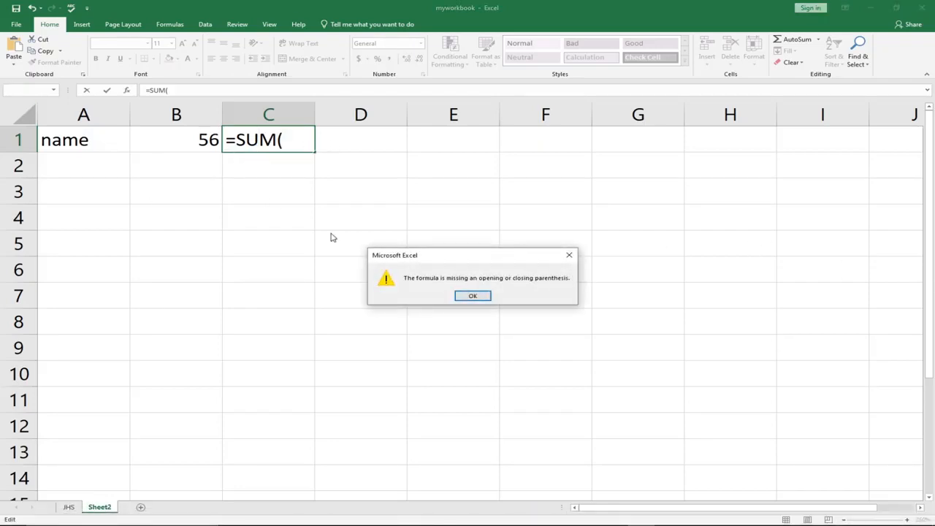
left_click(472, 295)
left_click(98, 144)
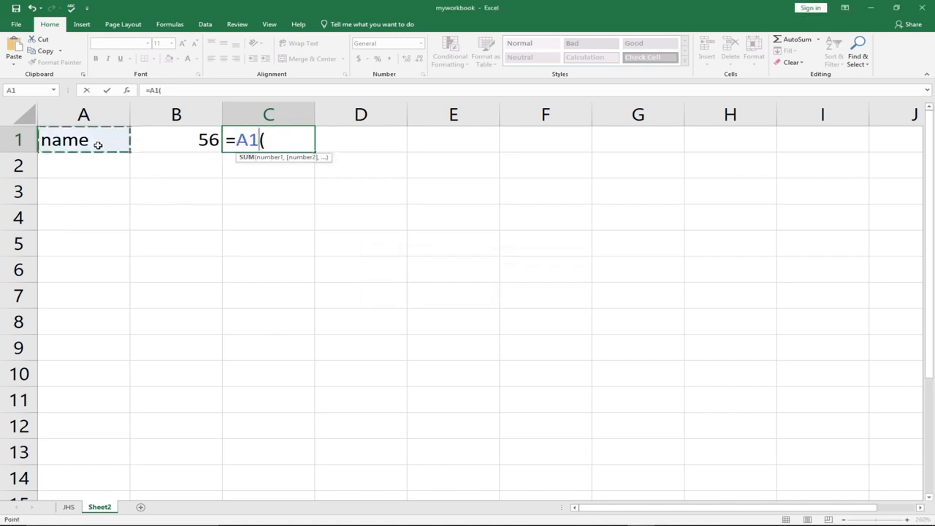
key("BackSpace")
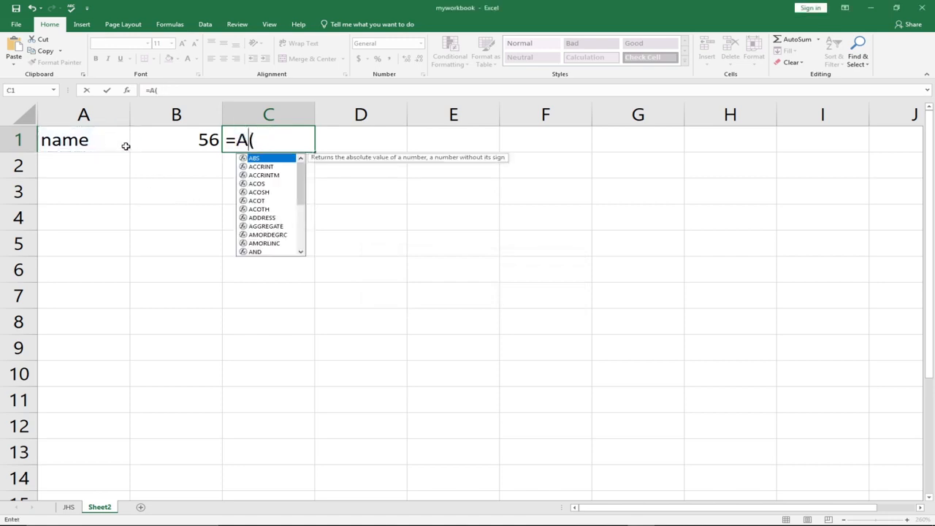
key("BackSpace")
key("BackSpace")
key("BackSpace")
key("Escape")
- Clear the contents of cells B1 and A1, finishing on cell A2
left_click(212, 139)
key("F2")
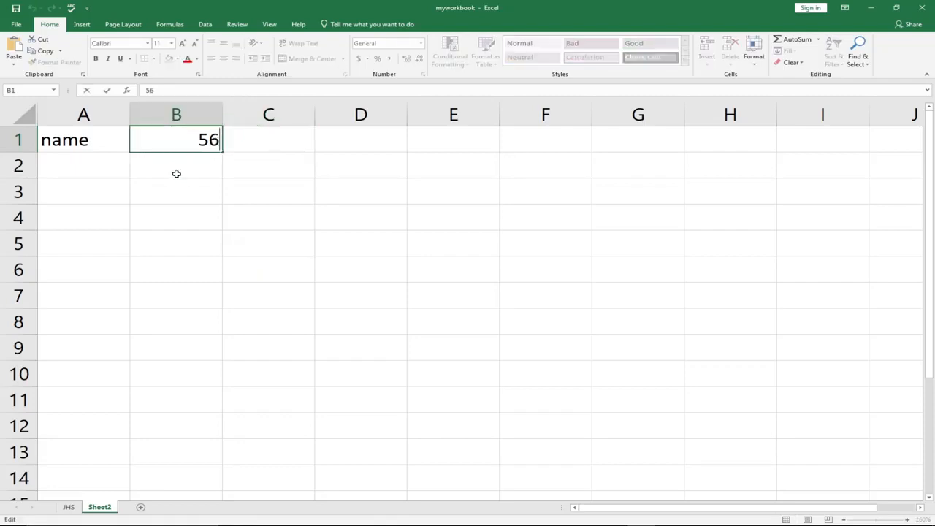
key("Escape")
key("Delete")
left_click(86, 145)
key("BackSpace")
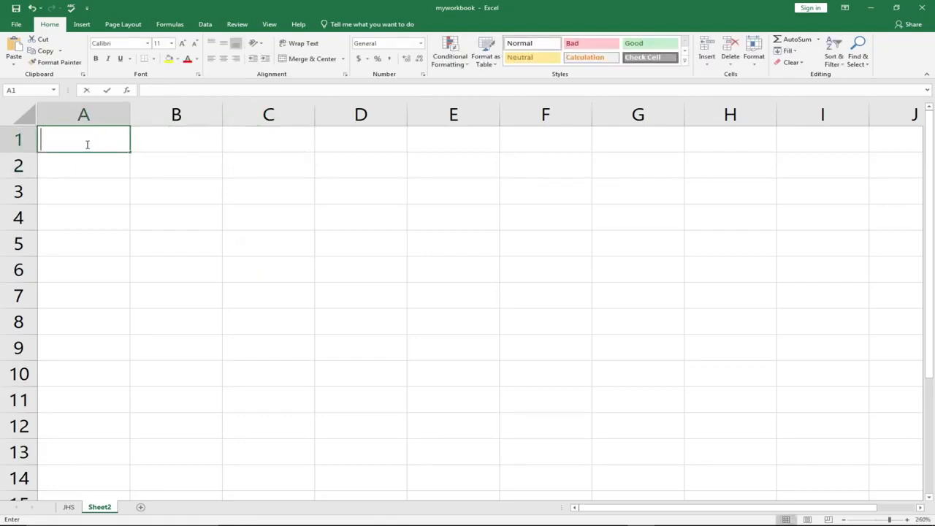
left_click(85, 167)
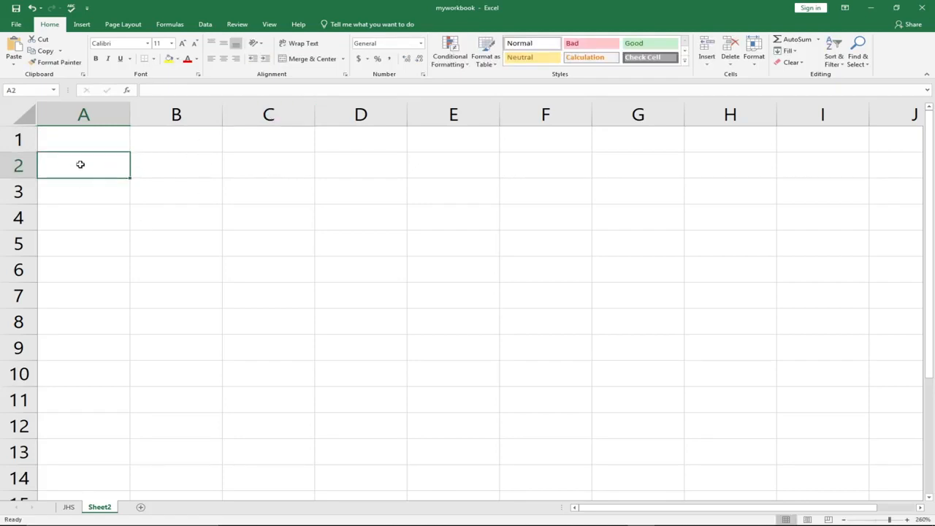
- Widen column A slightly and select cell A1
left_click(93, 113)
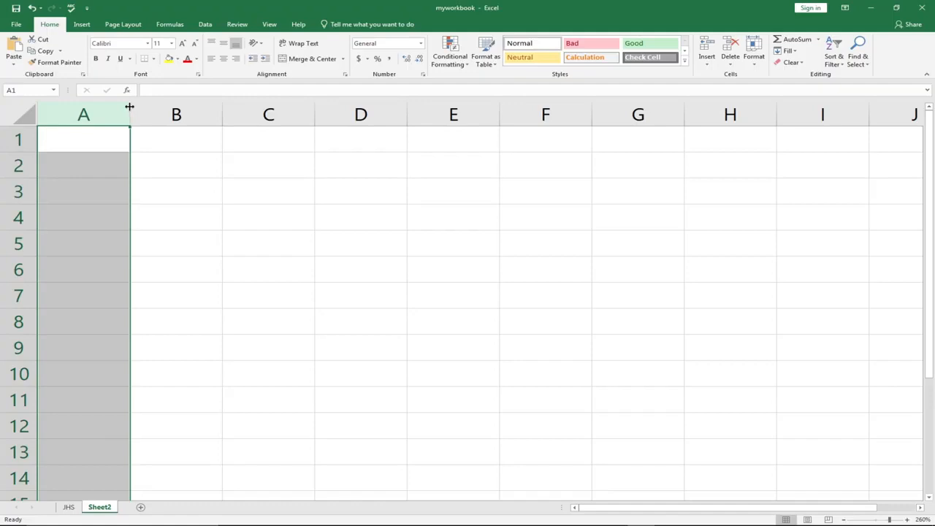
mouse_move(130, 108)
left_mouse_down()
mouse_move(189, 107)
mouse_move(148, 109)
left_mouse_up()
left_click(84, 133)
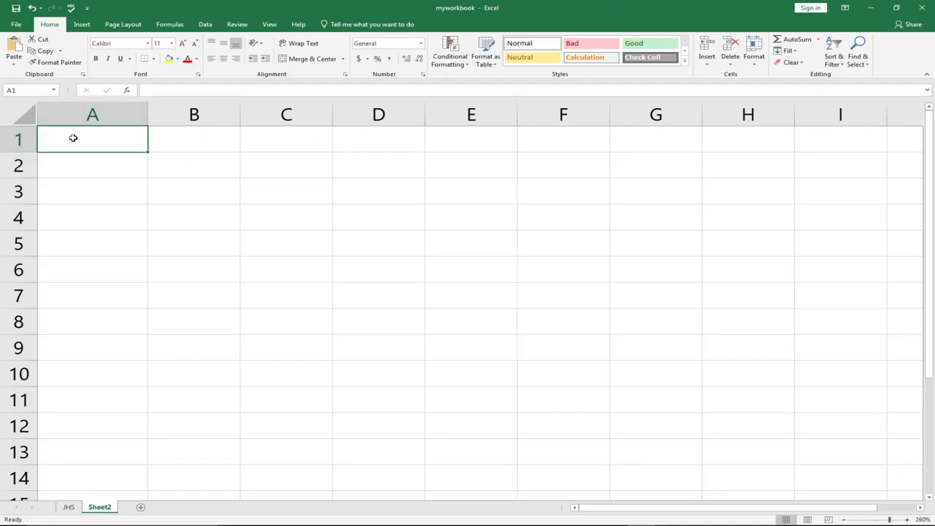
- Enter the text "Hello welcome to my worksheet" in cell A1 and select cell A2
double_click(76, 138)
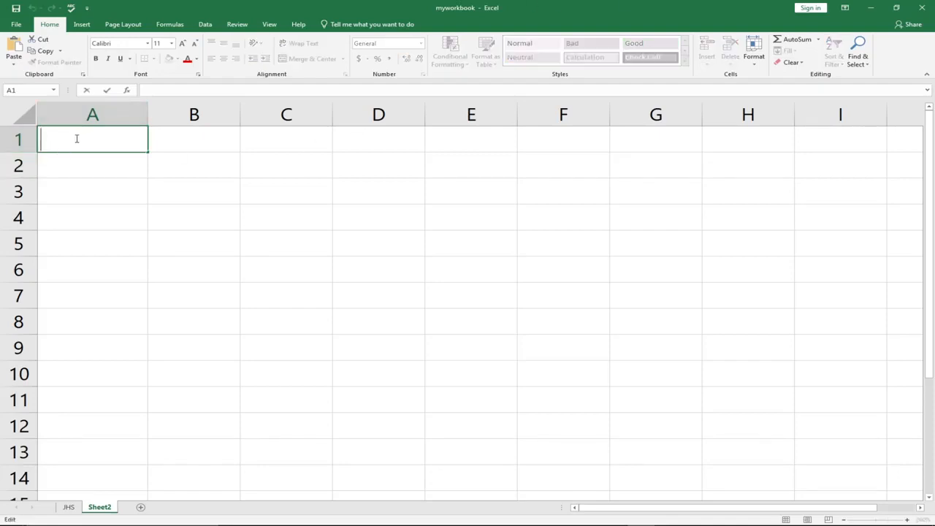
type("Hello welcome ")
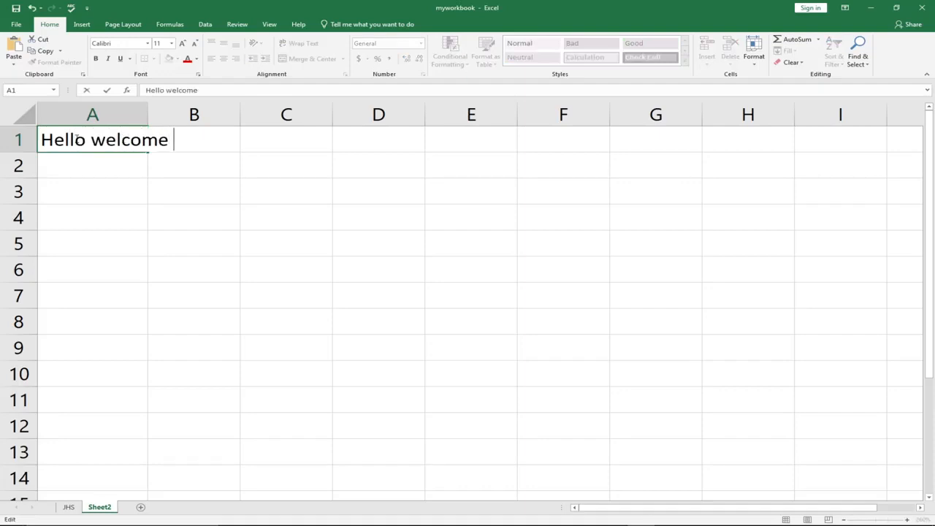
type("to my worksheet")
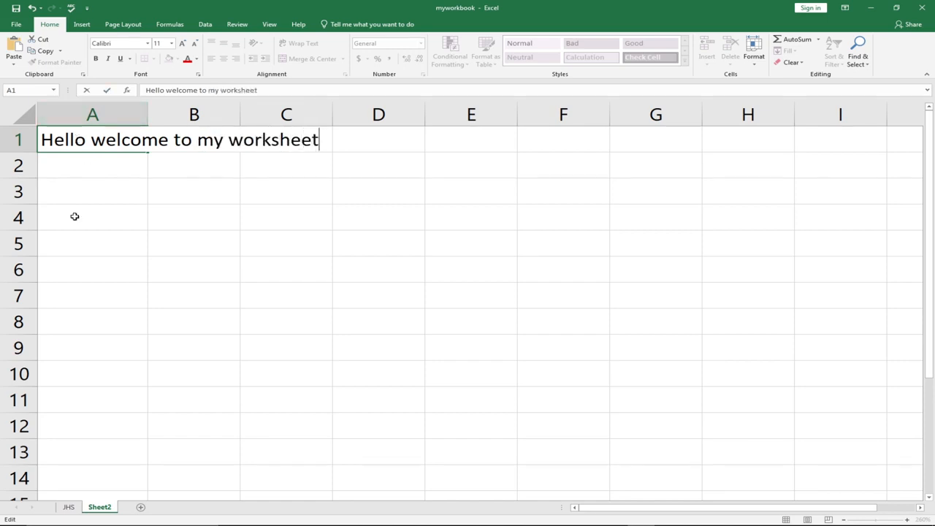
left_click(106, 215)
left_click(104, 158)
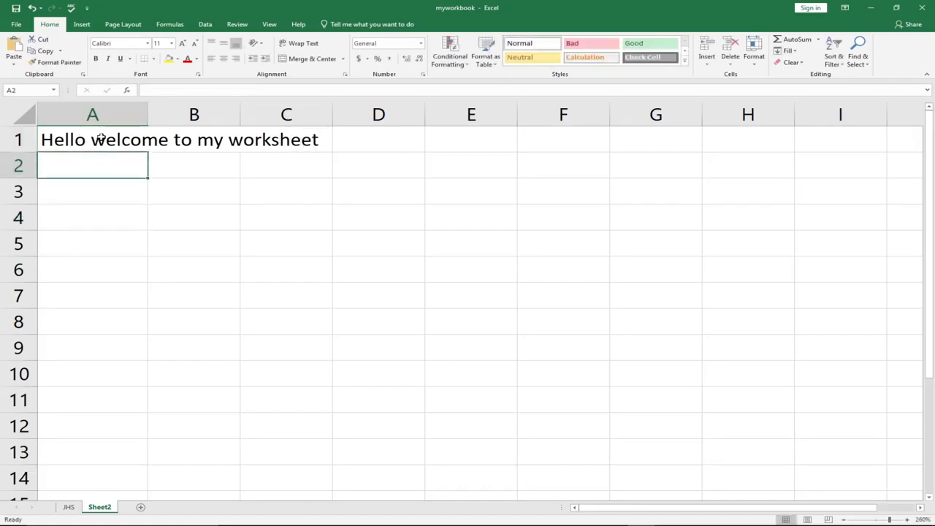
- Select cells A1 and B1 and open A1 for editing to examine which cell holds the long text
left_click(101, 139)
left_click(211, 139)
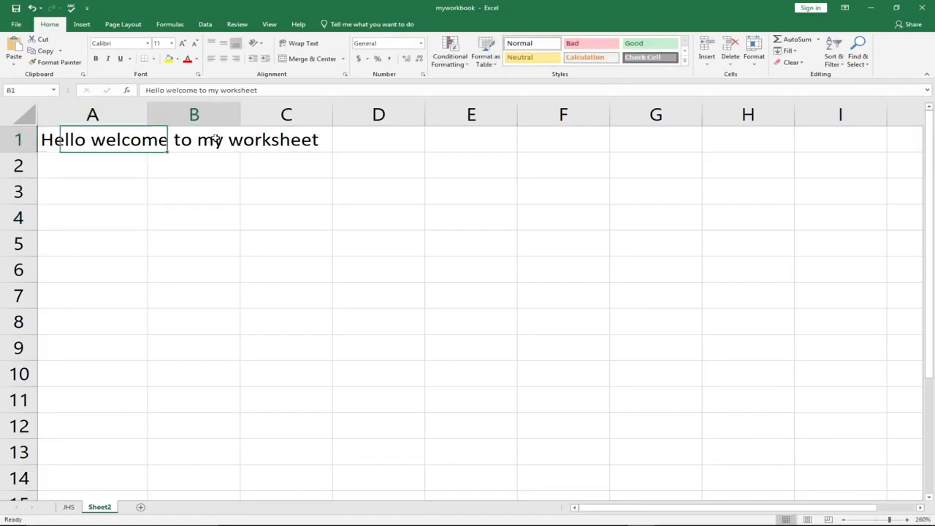
left_click(91, 139)
double_click(91, 139)
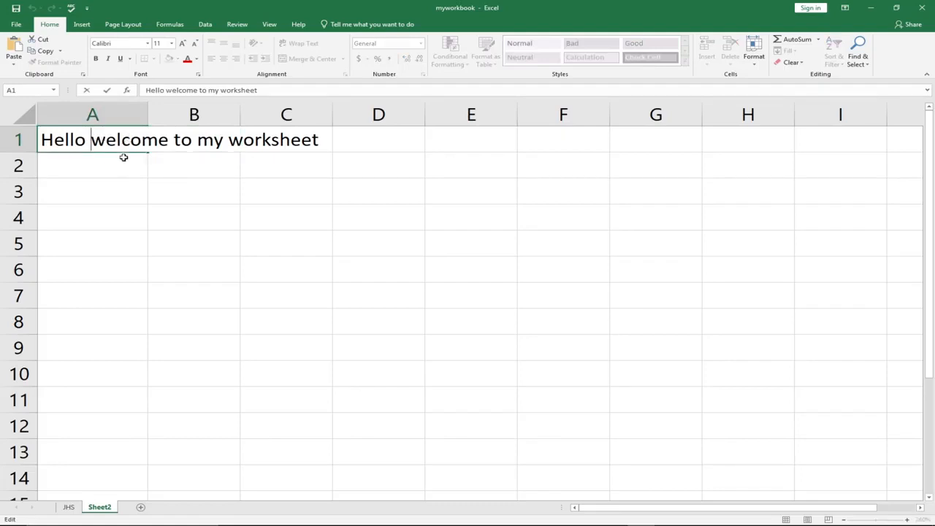
left_click(96, 169)
- Turn on Wrap Text for cell A1, dismiss the pop-up notification, and turn the wrapping off again
left_click(90, 143)
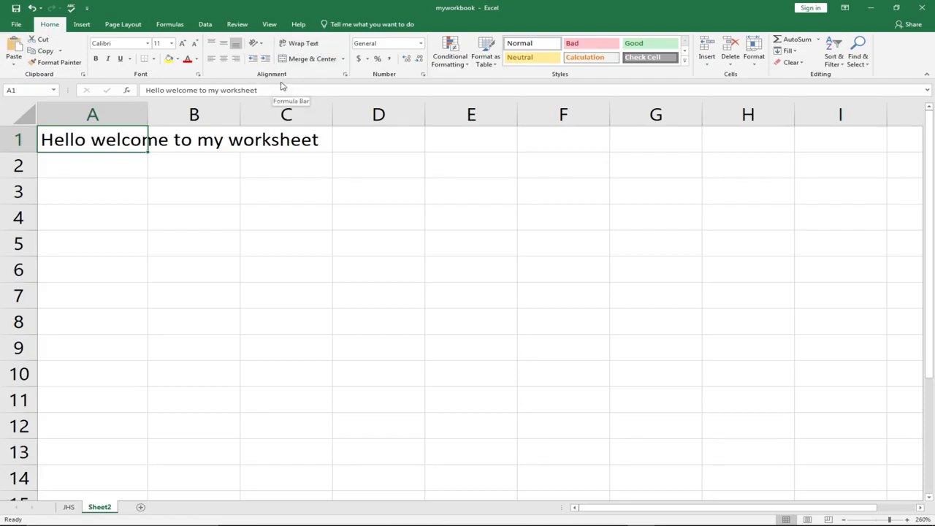
left_click(302, 44)
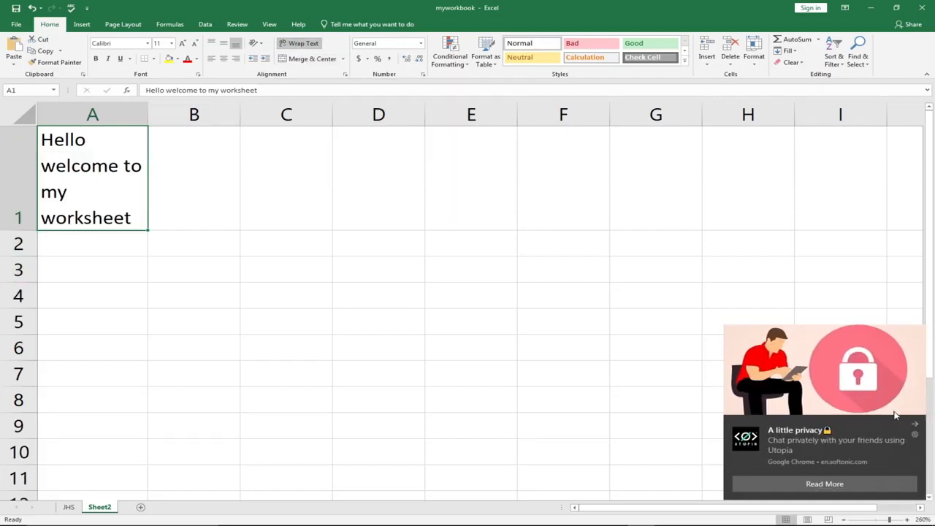
left_click(913, 429)
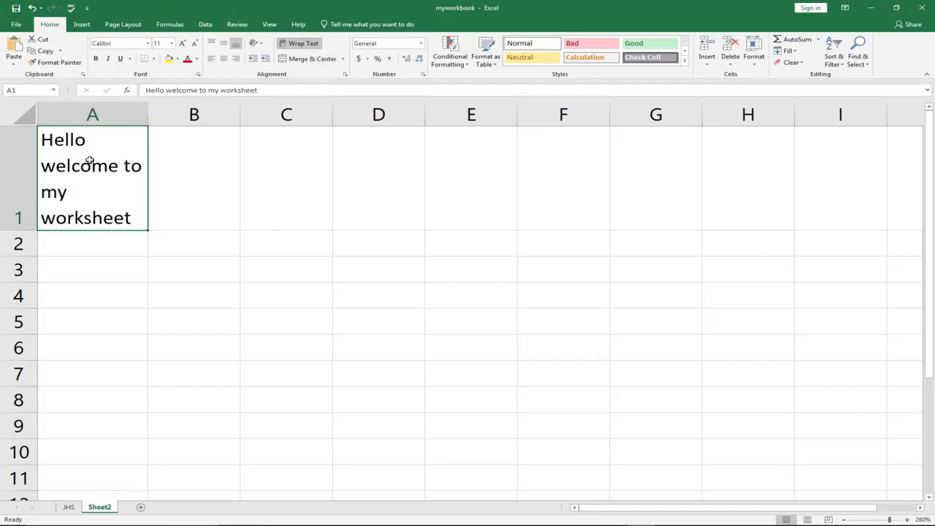
left_click(298, 46)
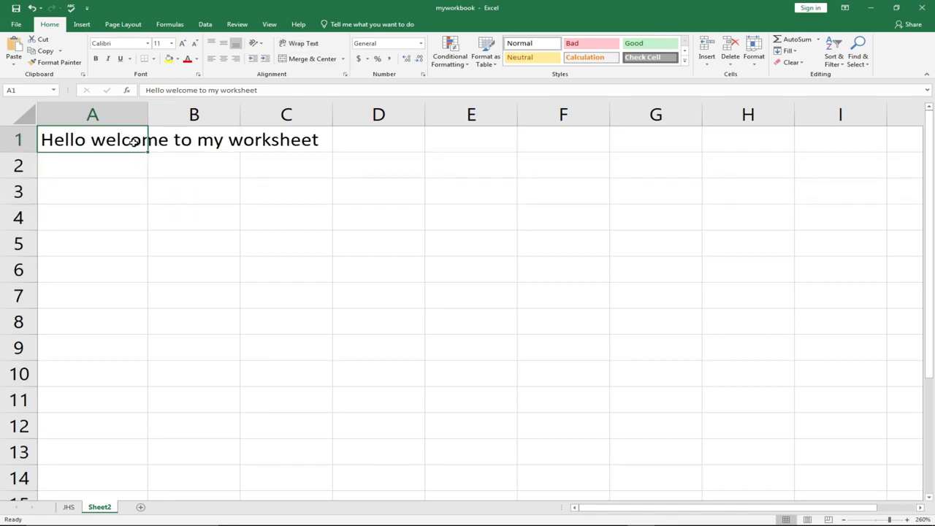
- Delete the welcome text from cell A1 and move on to cell B1
key("Delete")
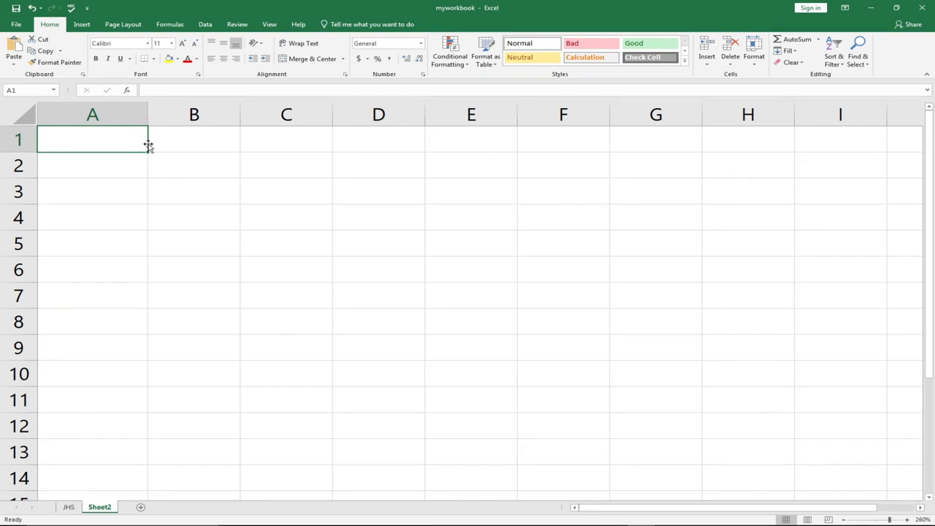
double_click(95, 141)
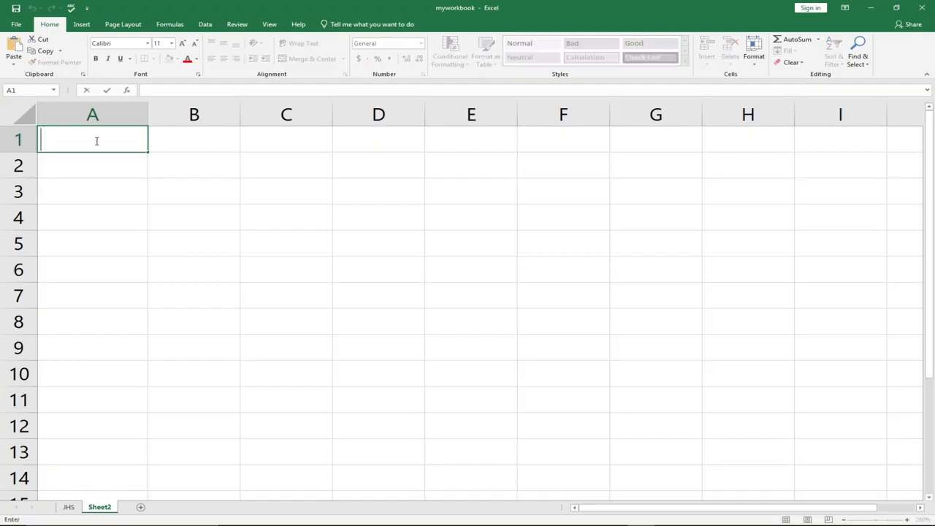
key("Tab")
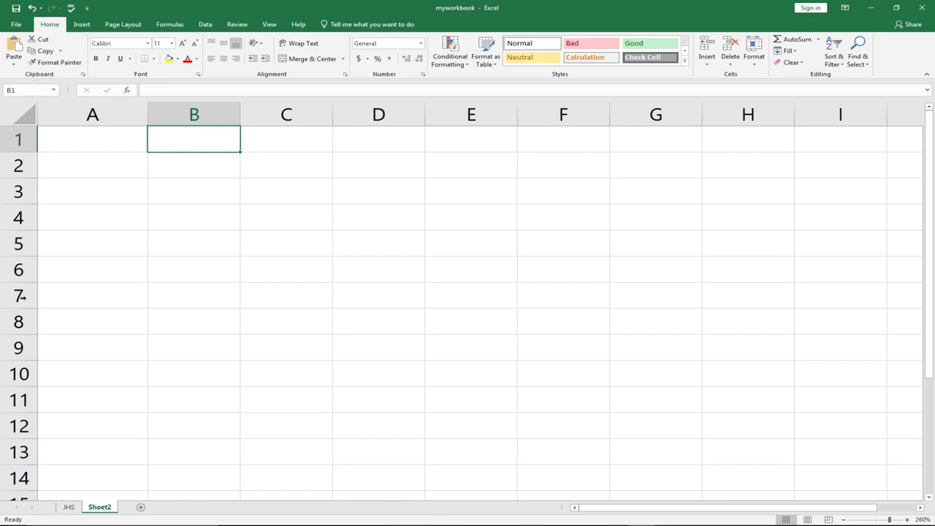
- Move the active cell from A1 across row 1 to E1 and back to A1
left_click(130, 147)
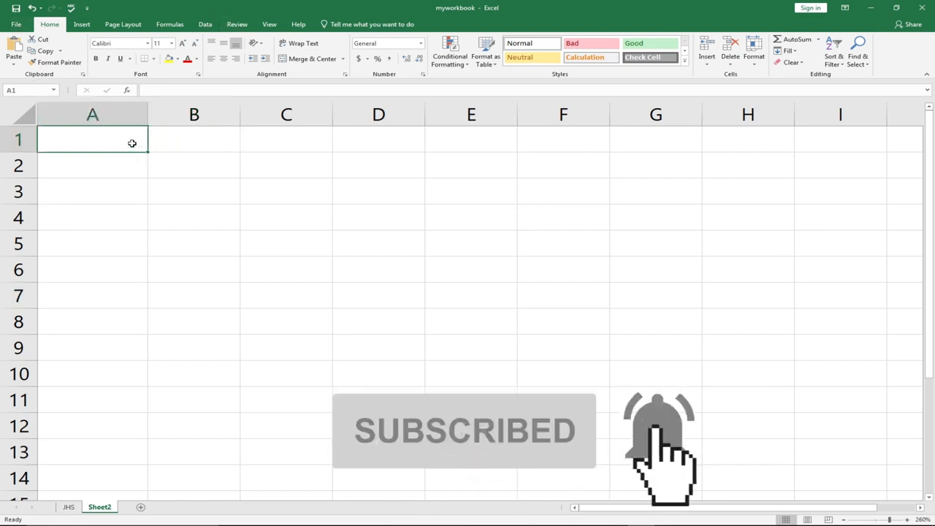
key("Right")
key("Right")
key("Right")
key("Right")
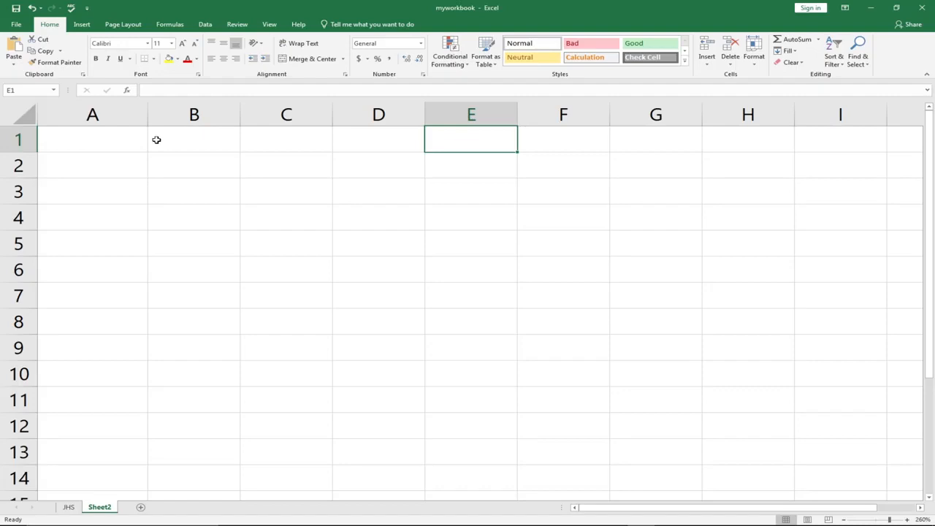
key("Left")
key("Left")
key("Left")
key("Left")
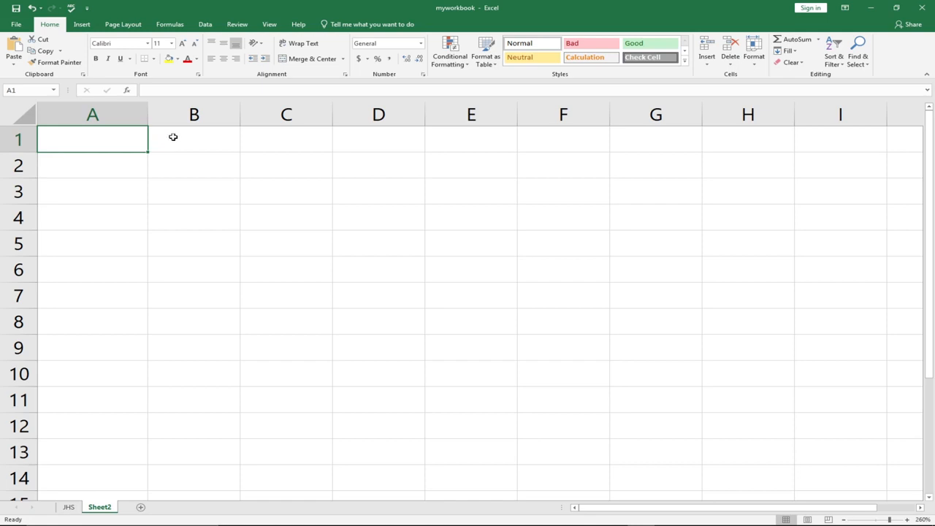
- Move the active cell down column A from A1 to A8
key("Down")
key("Down")
key("Down")
key("Down")
key("Down")
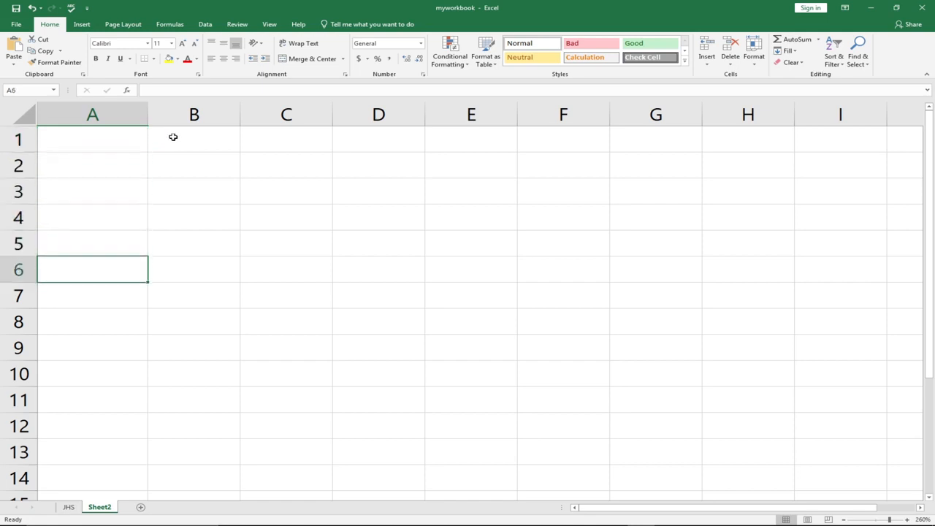
key("Down")
key("Down")
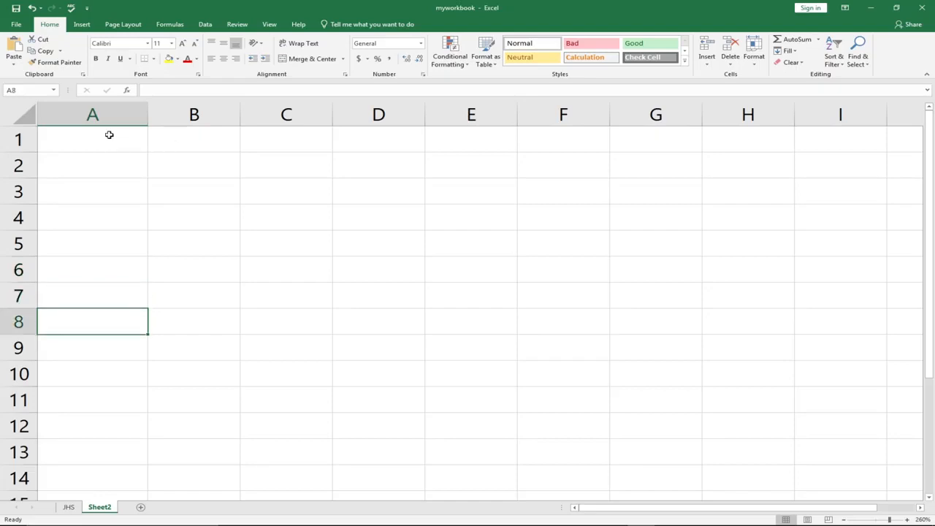
- Return to cell A1 and move the active cell down column A to A7
key("ctrl+Home")
key("Down")
key("Down")
key("Down")
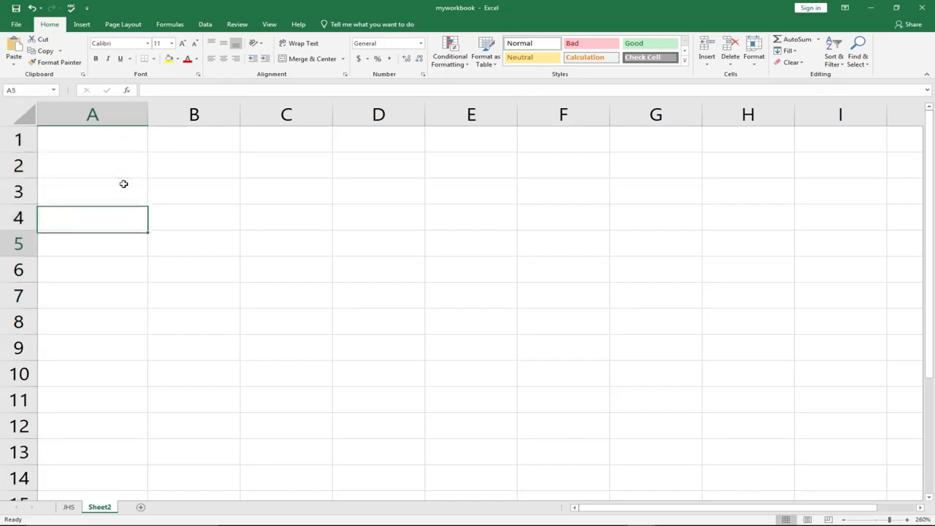
key("Down")
key("Down")
key("Down")
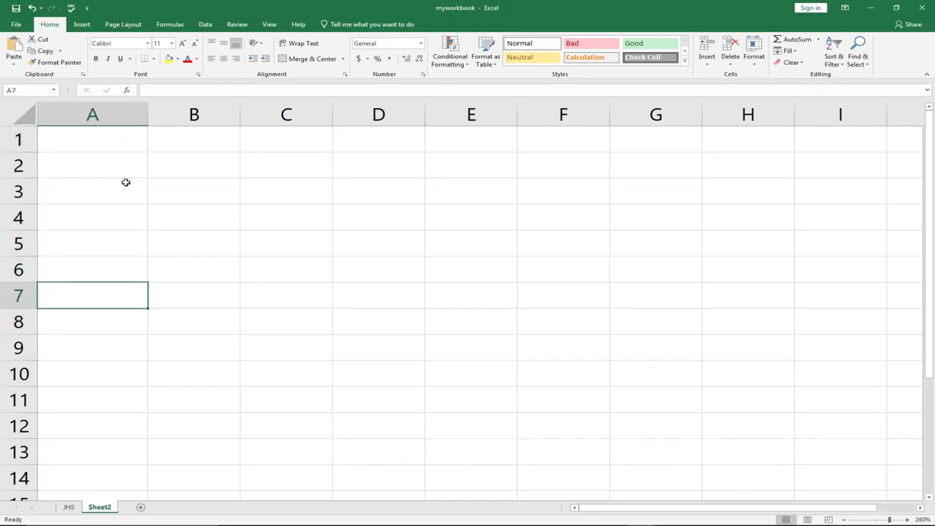
- Move the active cell up column A from A7 to A3
key("Up")
key("Up")
key("Up")
key("Up")
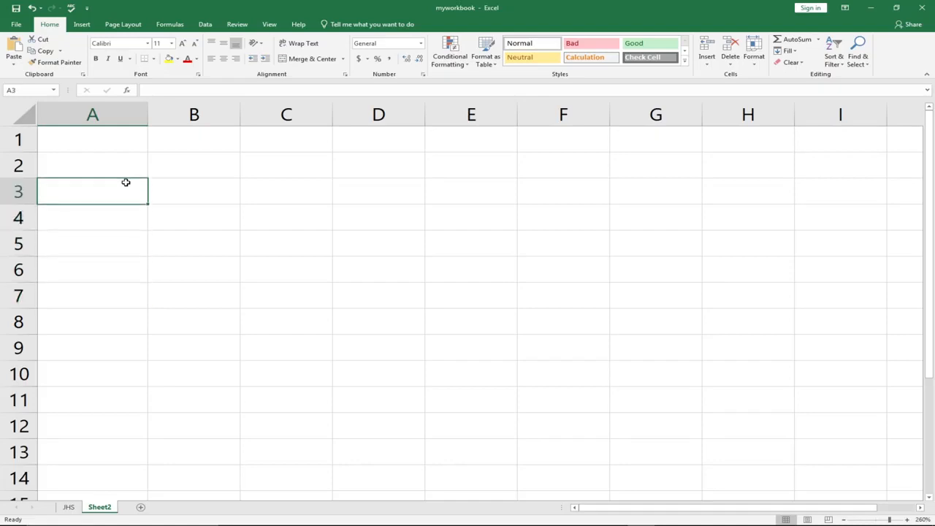
- Move the active cell from A3 across to D3, up to D1 and back along row 1 to A1
key("Right")
key("Right")
key("Right")
key("Up")
key("Up")
key("Left")
key("Left")
key("Left")
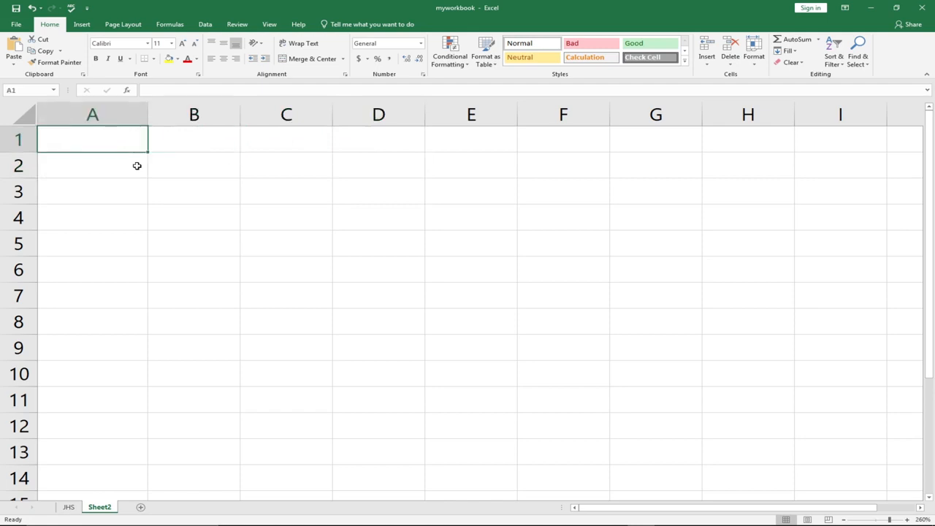
- Move the active cell down column A from A1 to A5
key("Down")
key("Down")
key("Down")
key("Down")
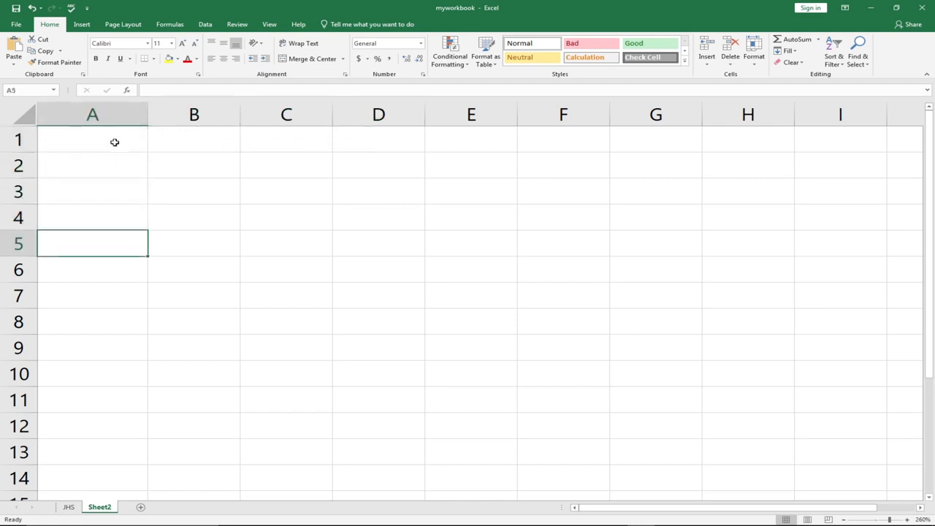
- Enter the column headings NUMBER in A1, NAME in B1 and SCORE in C1
left_click(116, 142)
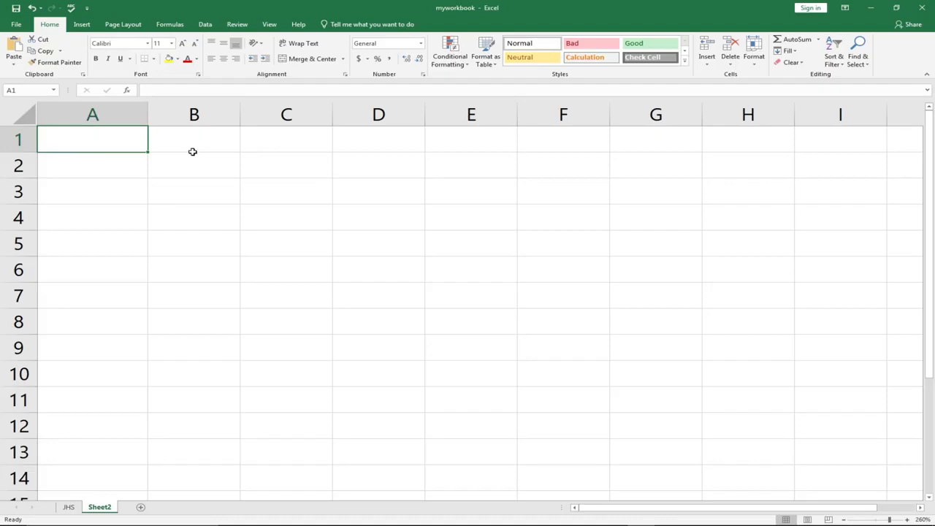
type("n")
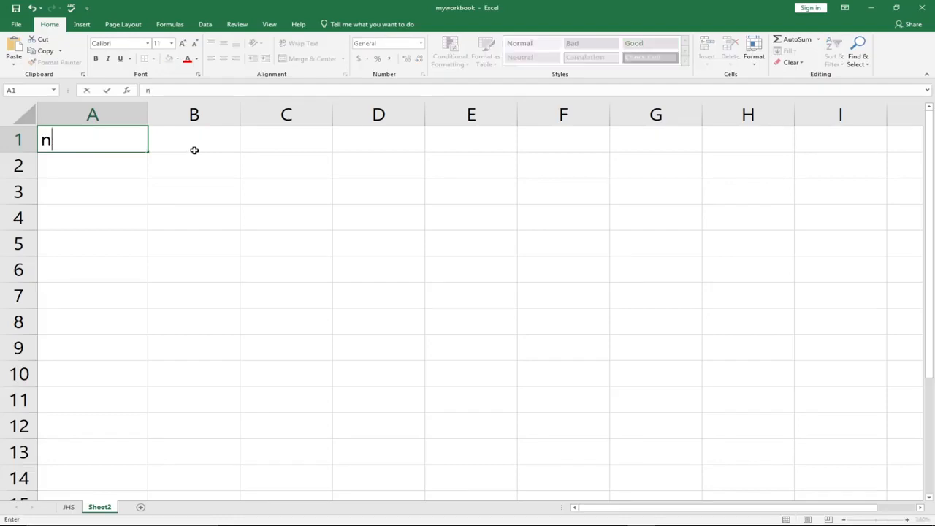
key("BackSpace")
type("NUMBER")
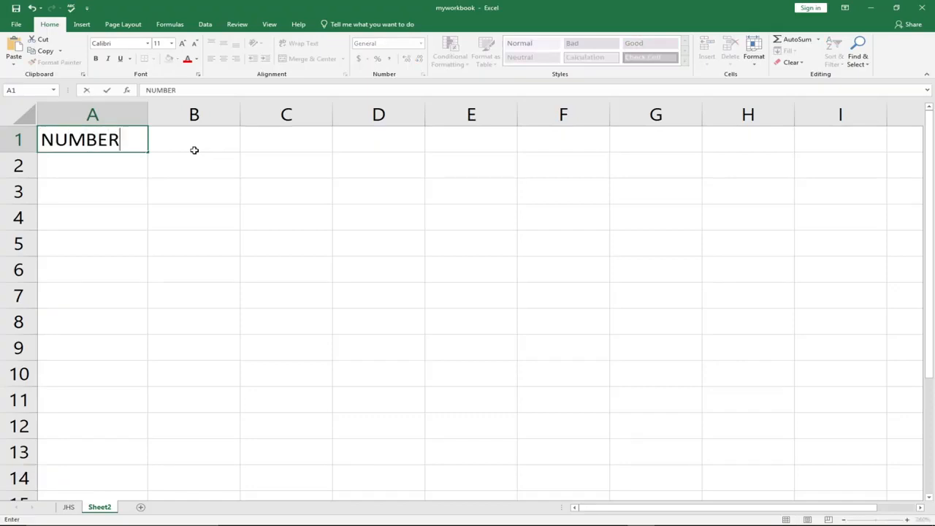
left_click(194, 150)
type("NAME")
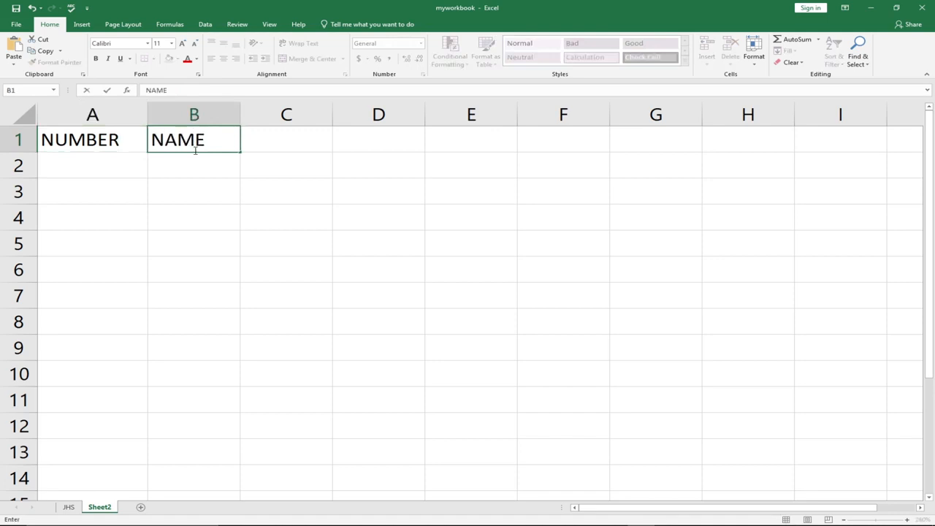
key("Tab")
type("SCORE")
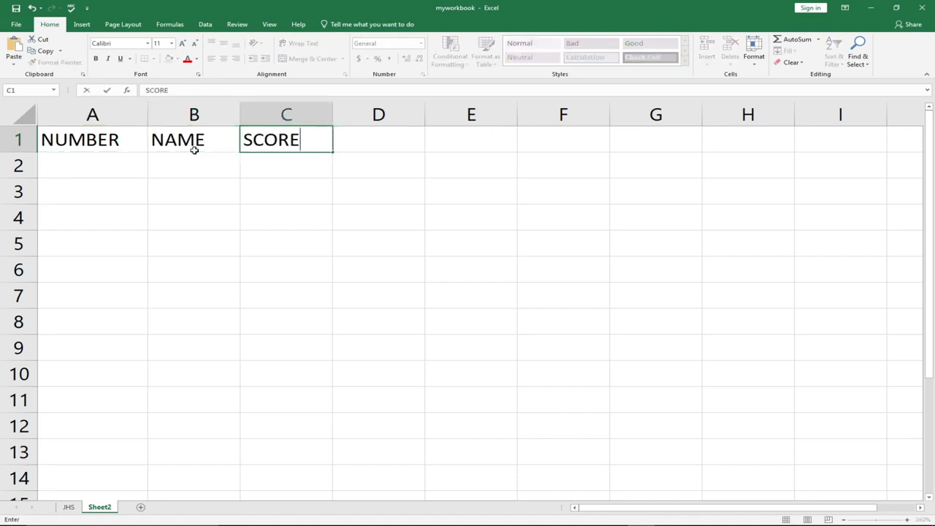
key("Tab")
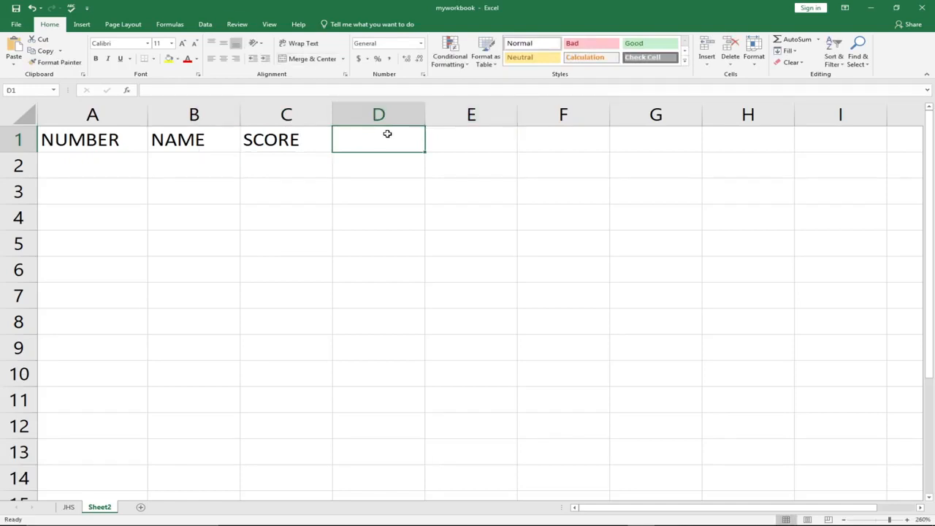
- Enter the heading REMARKS in cell D1
type("RE,ARL")
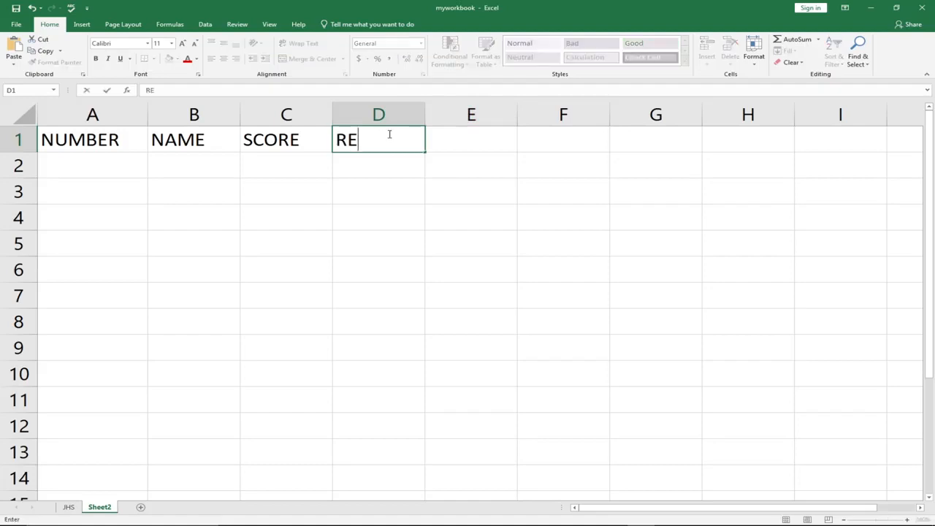
key("BackSpace")
key("BackSpace")
key("BackSpace")
key("BackSpace")
type("MARKS")
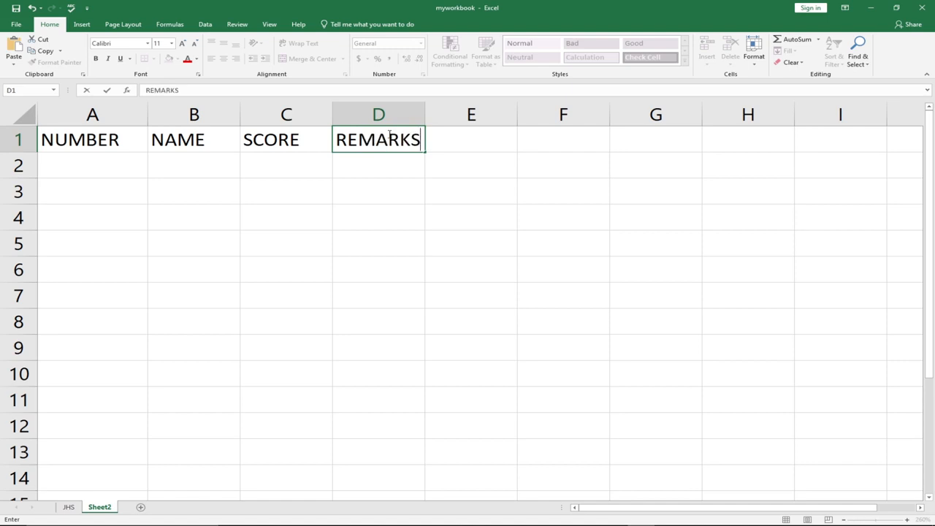
- Enter the numbers 1 in A2 and 2 in A3 under the NUMBER heading
left_click(115, 166)
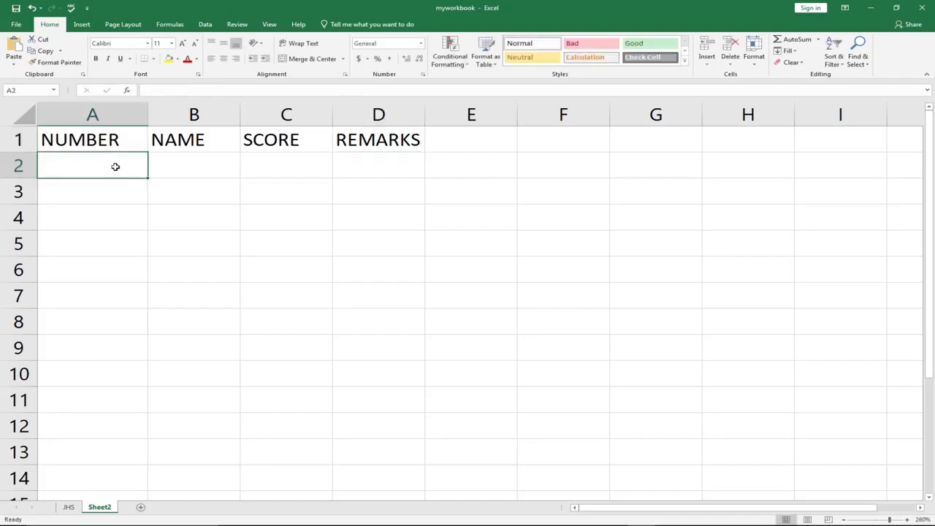
type("1")
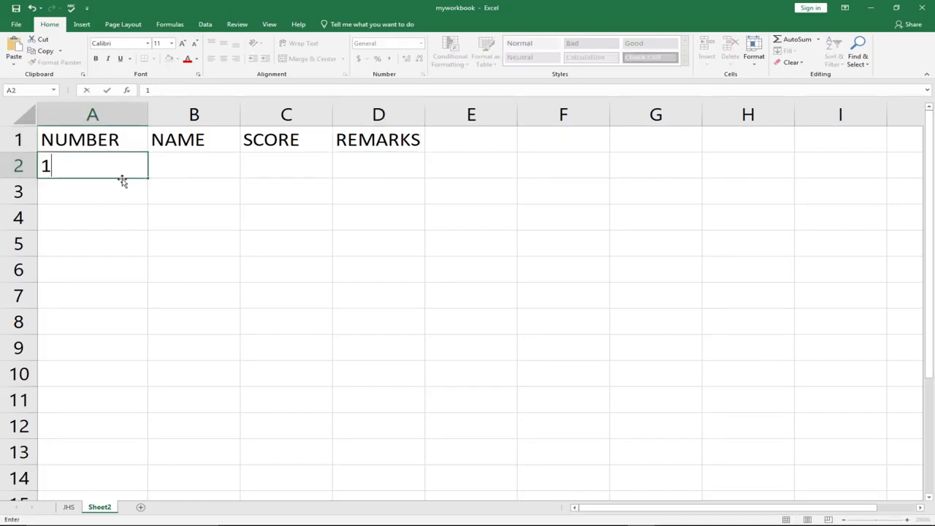
left_click(125, 189)
type("2")
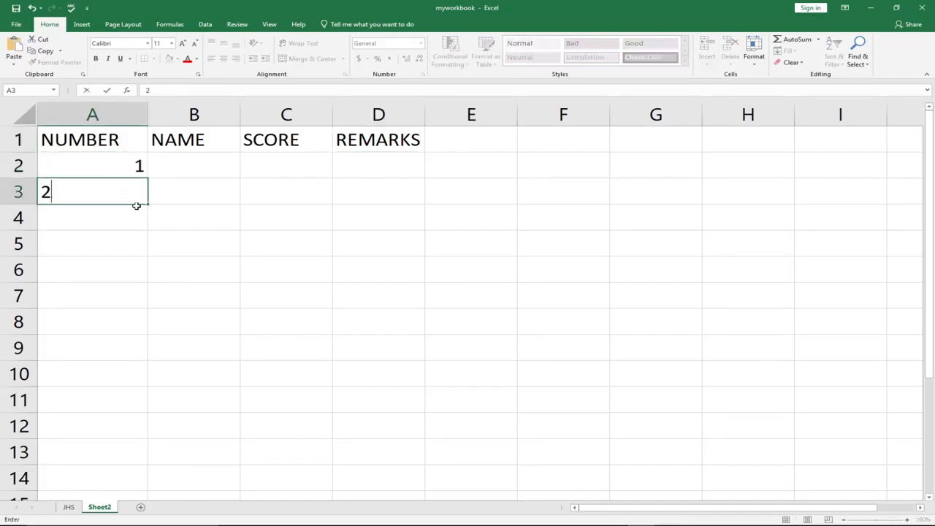
left_click(151, 224)
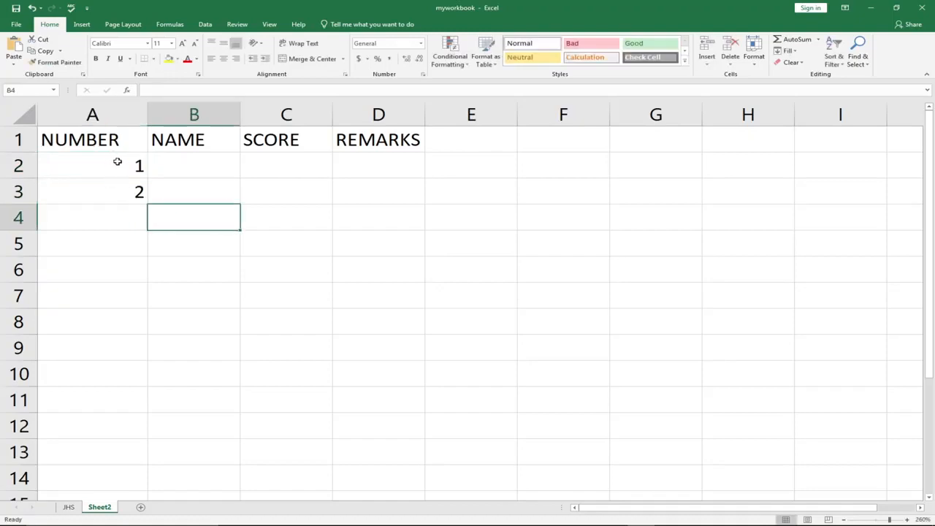
- Select A2:A3 and autofill the number series down to A9
left_click_drag(115, 161, 125, 186)
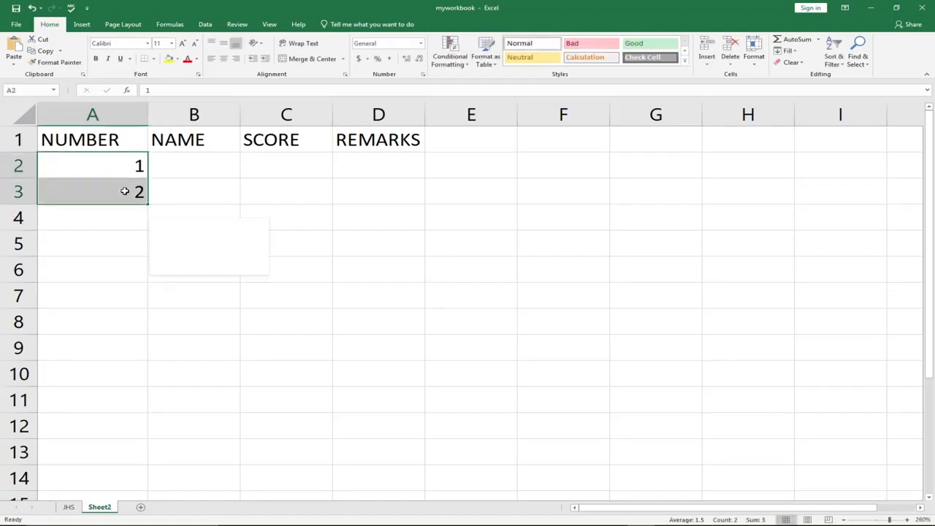
left_click(132, 214)
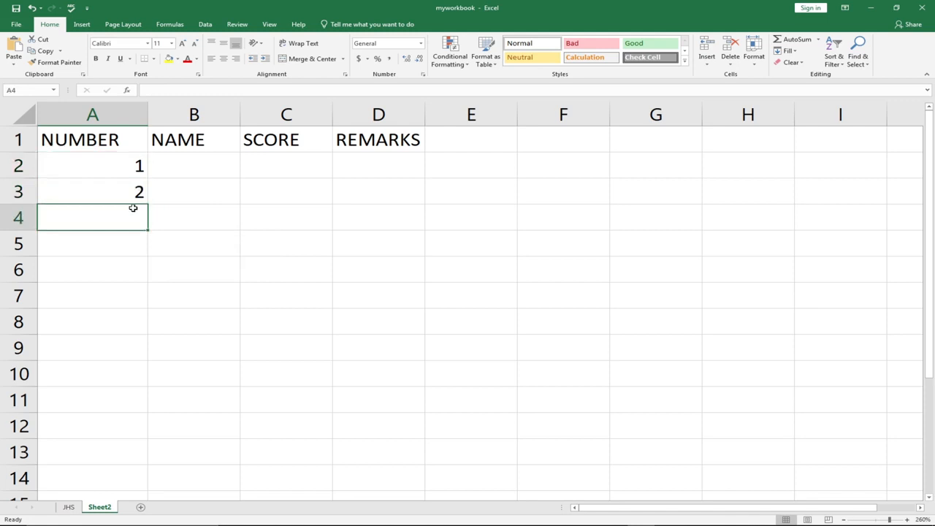
left_click(113, 160)
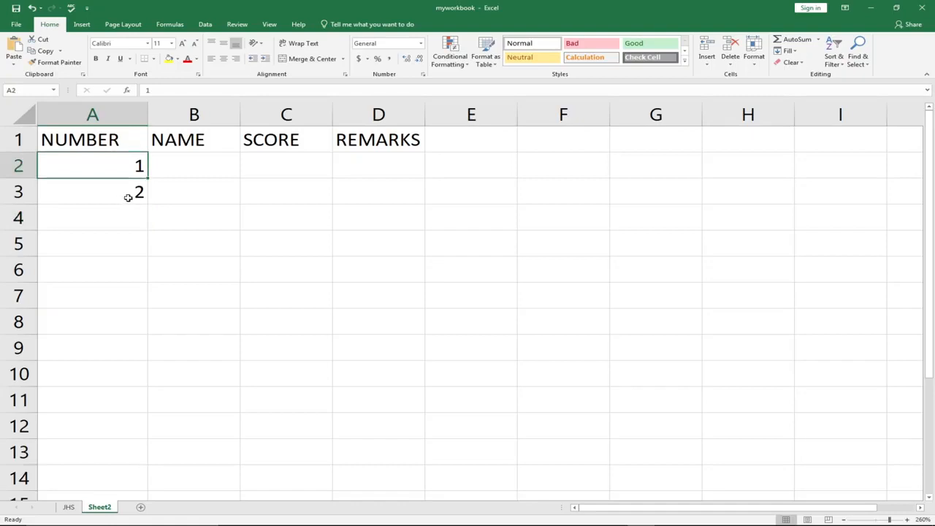
left_click_drag(121, 158, 150, 365)
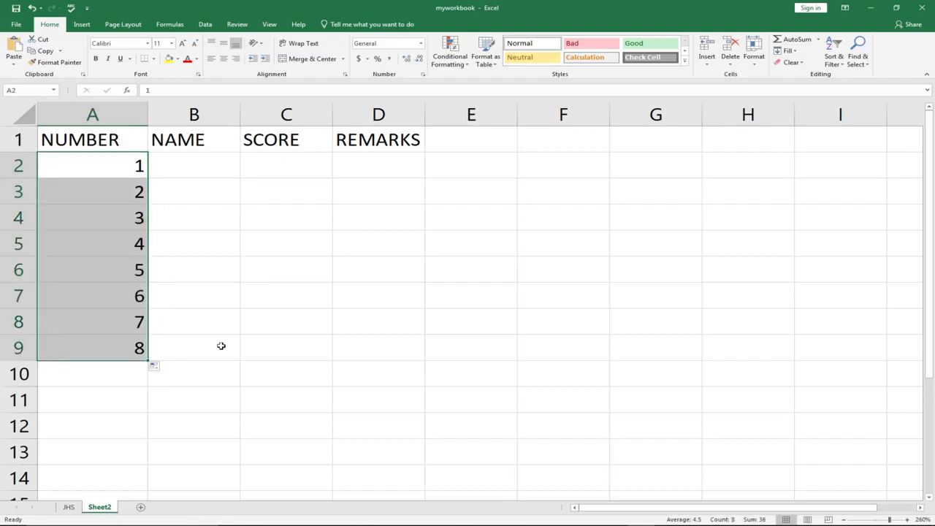
- Try to clear the number series from A2:A9
key("BackSpace")
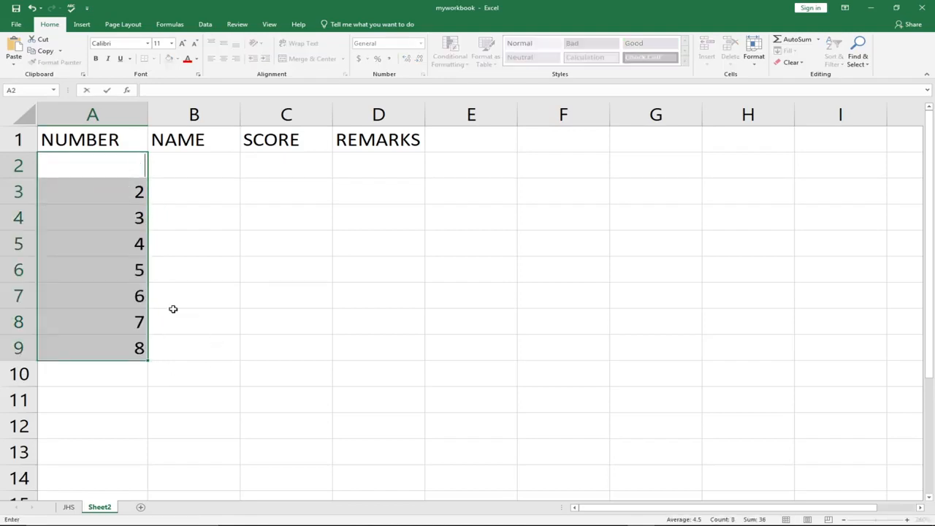
left_click(227, 276)
left_click_drag(88, 174, 101, 343)
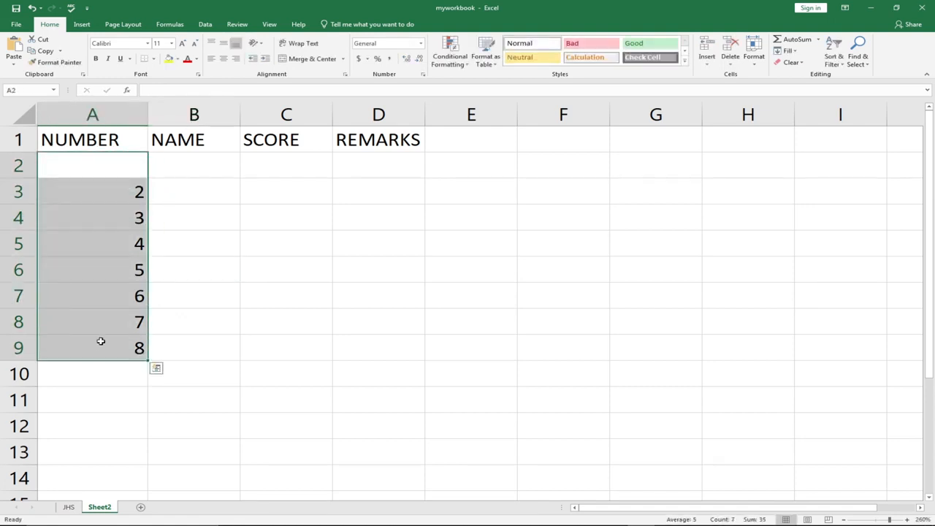
key("BackSpace")
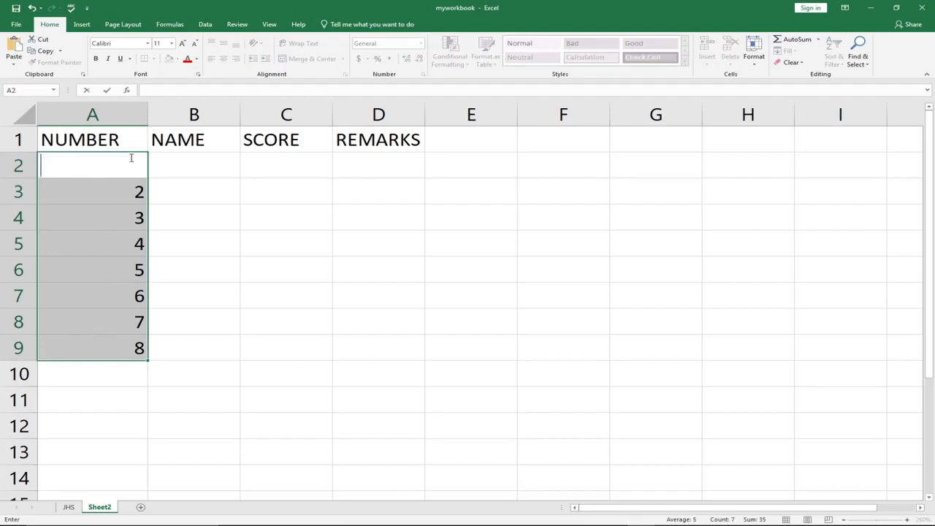
- Enter 2 in A2 and 4 in A3, and autofill the even-number series down to A9
type("2")
key("BackSpace")
type("2")
left_click(130, 191)
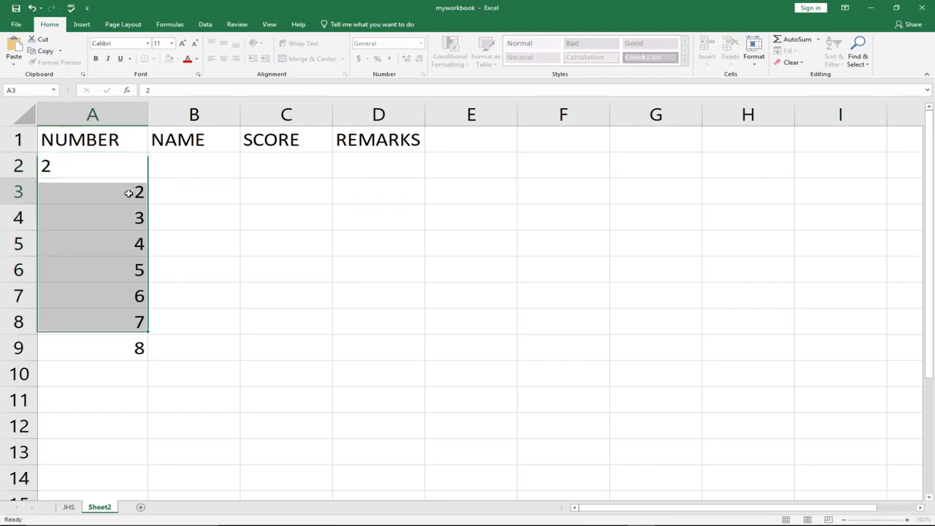
type("4")
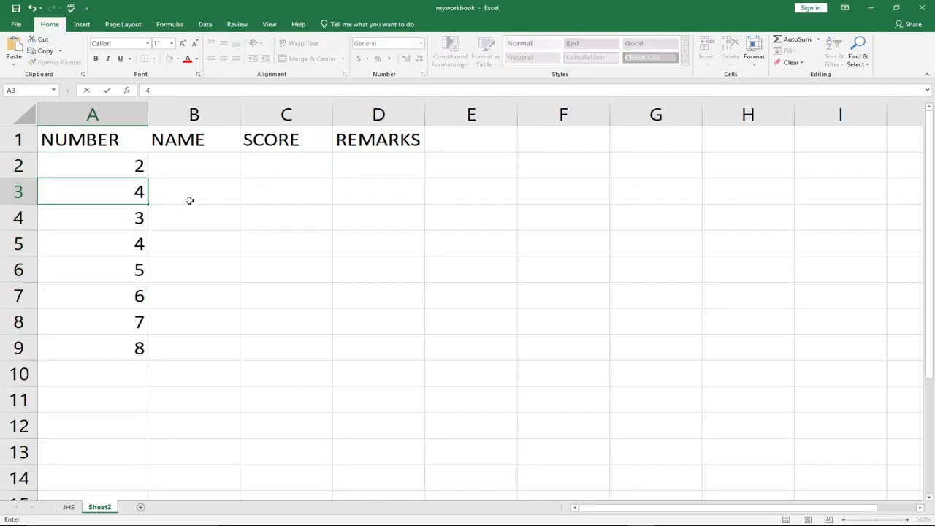
left_click(190, 199)
left_click_drag(117, 162, 149, 339)
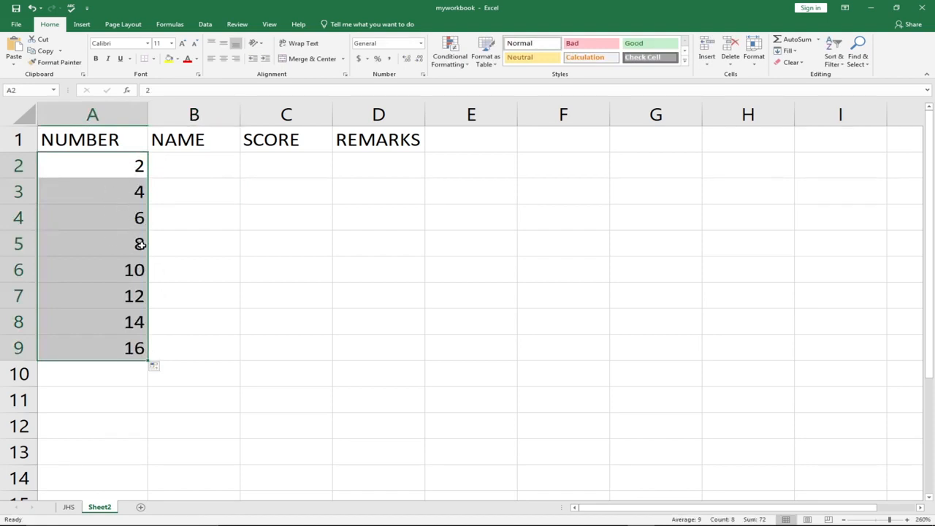
- Replace the first two values under NUMBER with 1 in A2 and 2 in A3
left_click(105, 162)
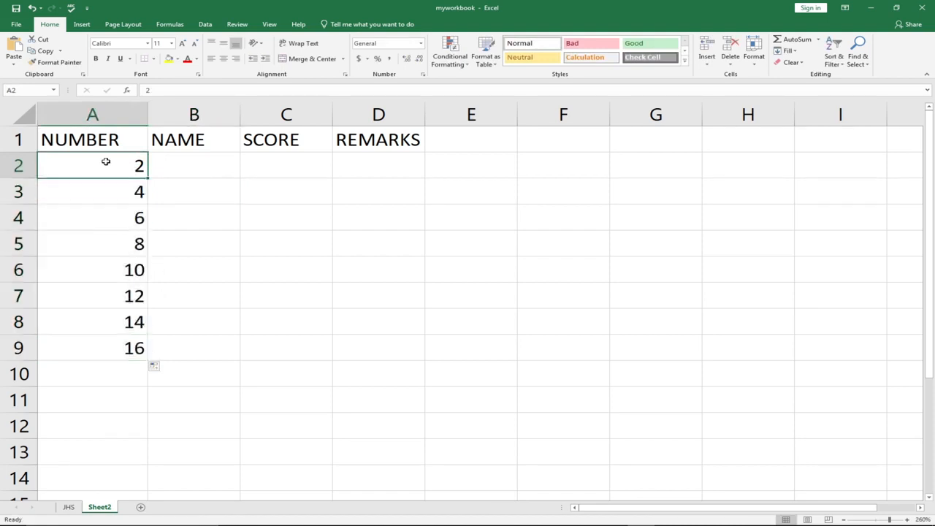
type("1")
left_click(123, 194)
type("2")
left_click(184, 192)
- Select A2:A3 and autofill consecutive numbers down to A9, replacing the even-number series
left_click_drag(127, 167, 139, 350)
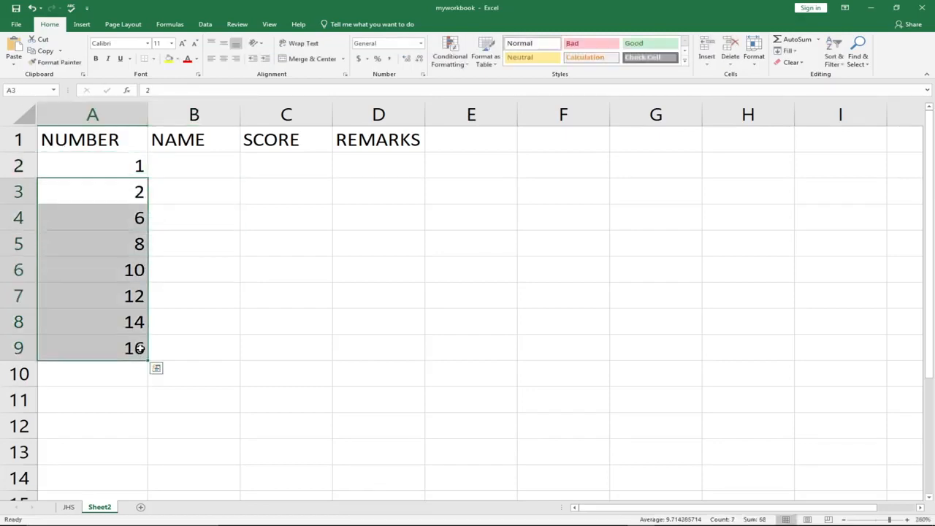
left_click(108, 160)
double_click(118, 162)
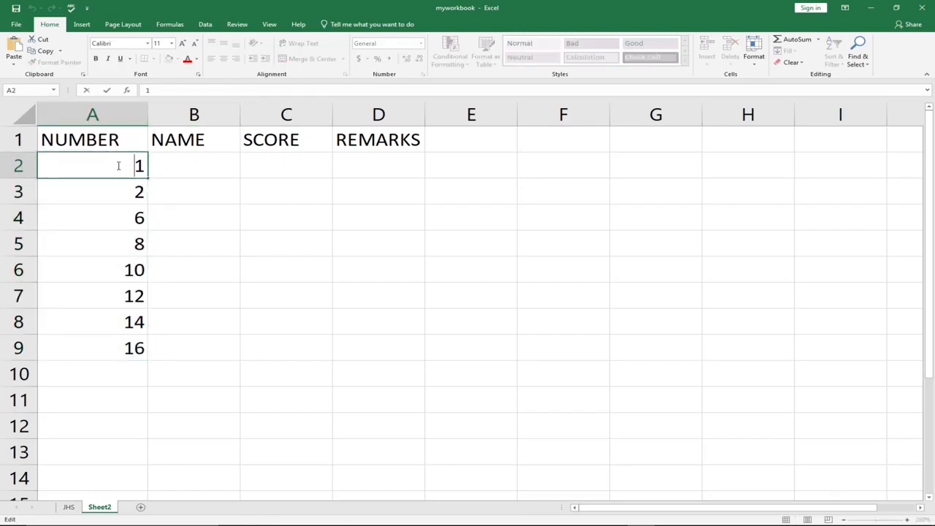
left_click(164, 173)
left_click_drag(111, 163, 149, 351)
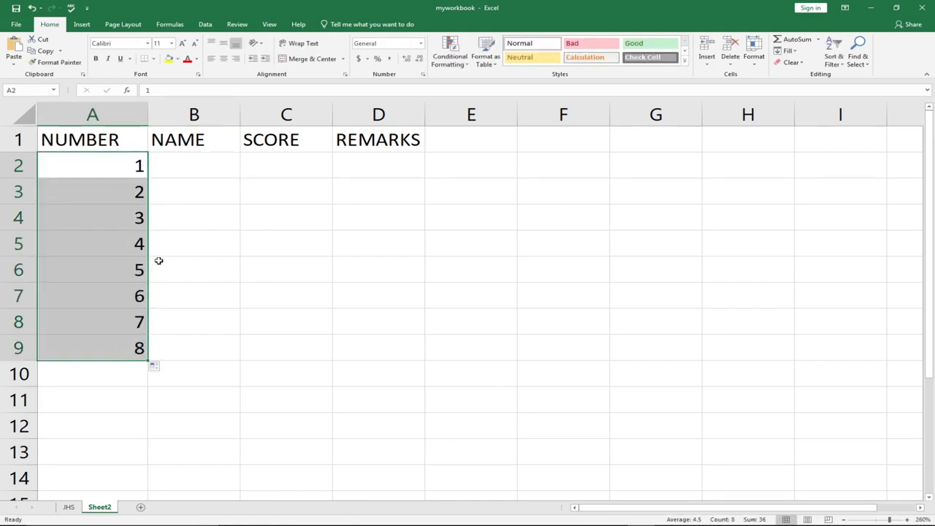
- Enter the first person's name in cell B2 under the NAME heading
left_click(195, 158)
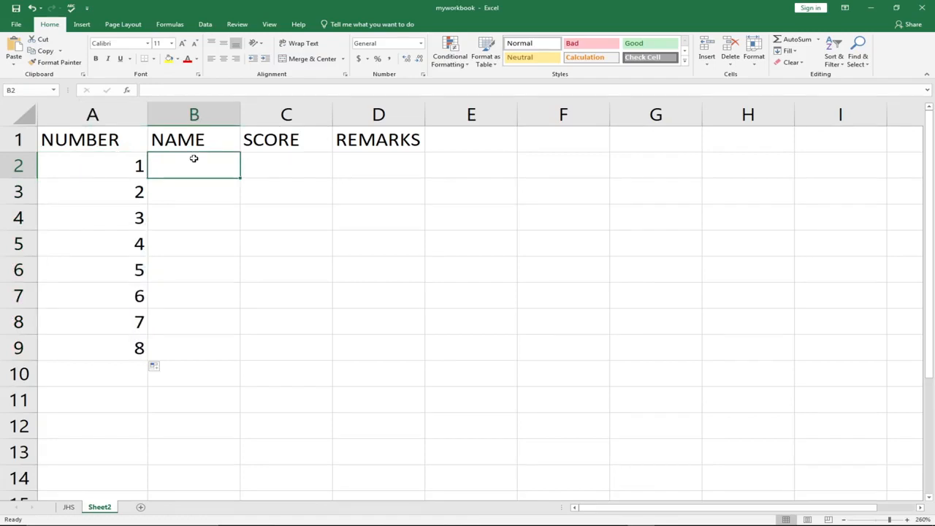
type("NAME")
key("BackSpace")
key("BackSpace")
key("BackSpace")
key("BackSpace")
type("KOFI")
key("Return")
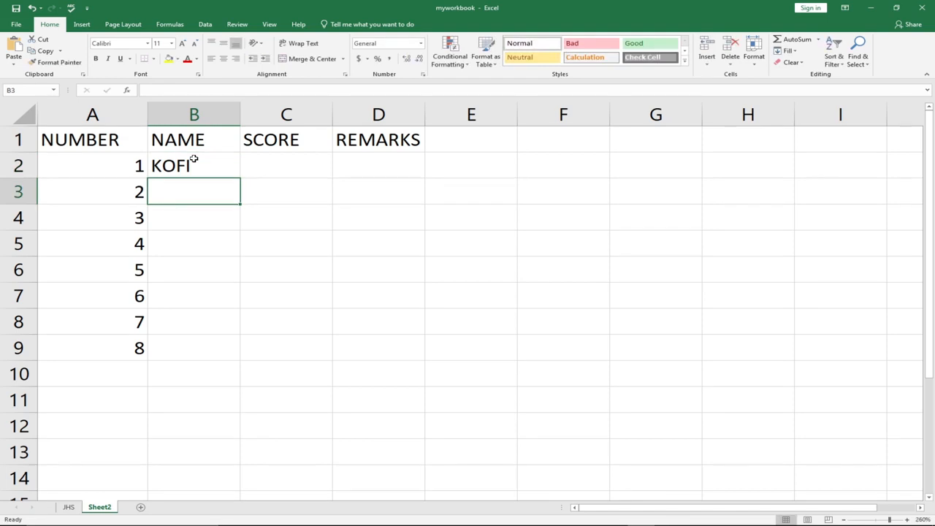
- Enter the names of the next three people in cells B3 to B5
type("AMA")
key("Return")
type("JOHN")
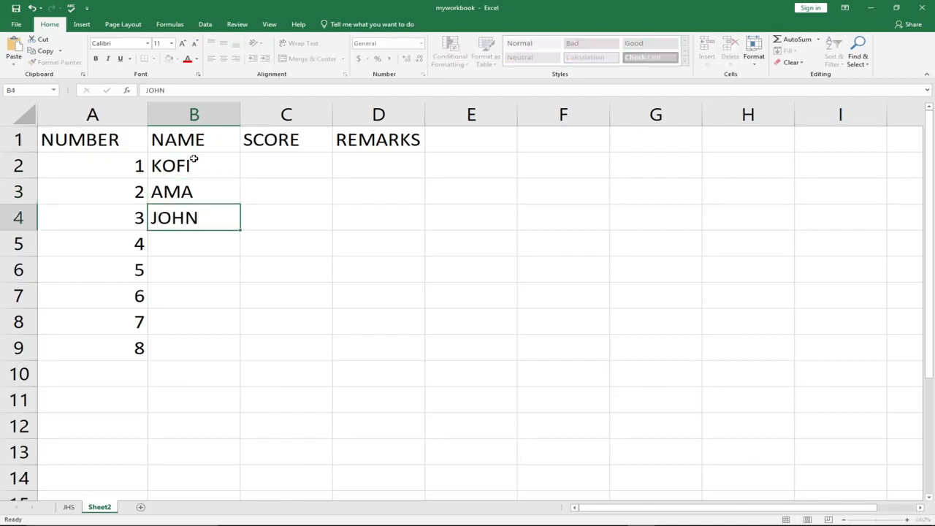
key("Return")
type("SETH")
key("Return")
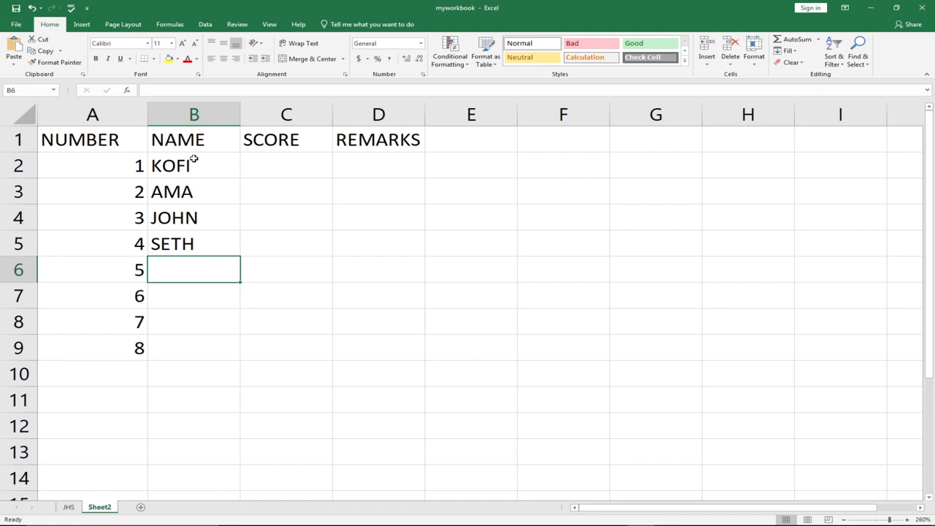
- Enter the names of the remaining four people in cells B6 to B9 of the NAME column
type("KEVIN")
key("Return")
type("COLLINS")
key("Return")
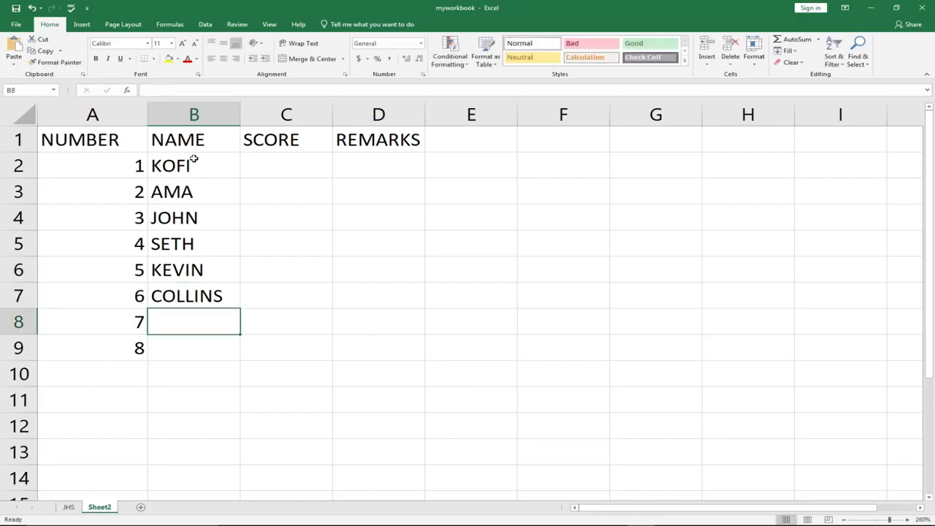
type("DOE")
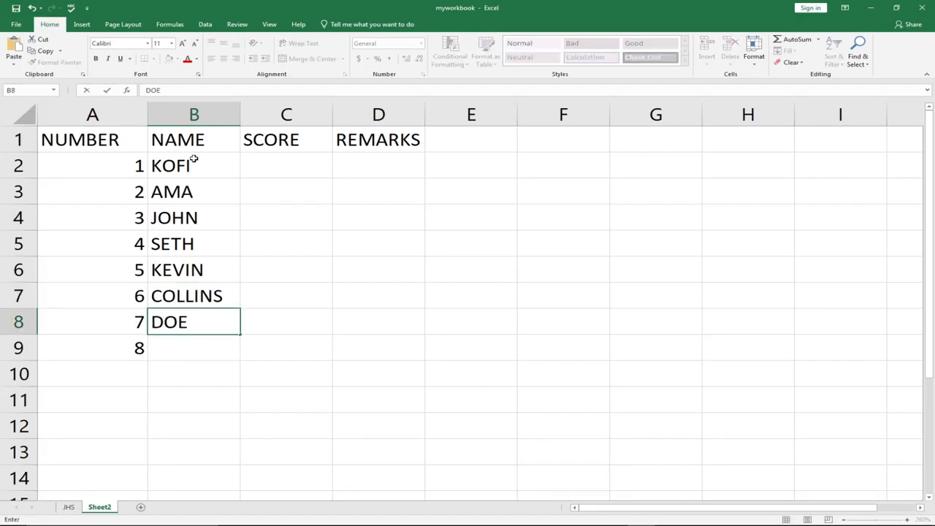
key("Return")
type("ABENA")
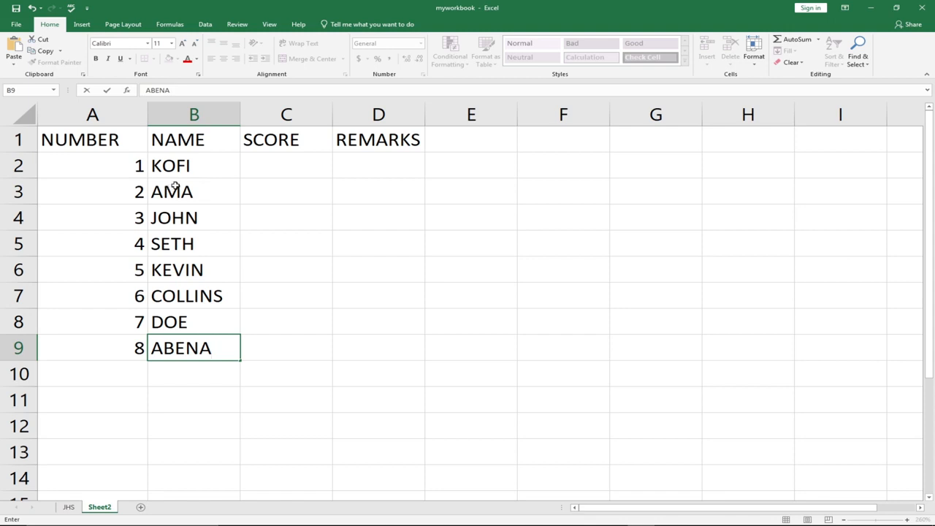
- Enter the scores 45, 56, 67 and 78 in cells C2 to C5 under the SCORE heading
left_click(288, 164)
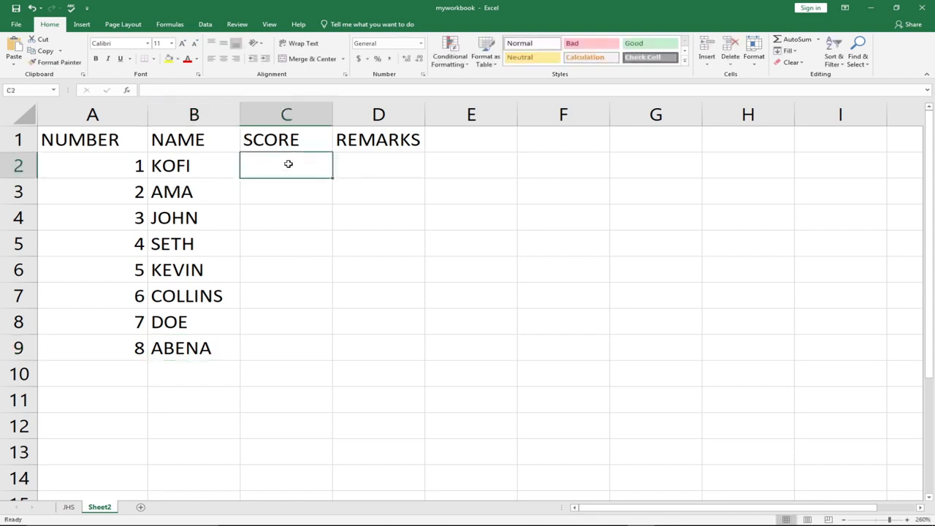
type("45")
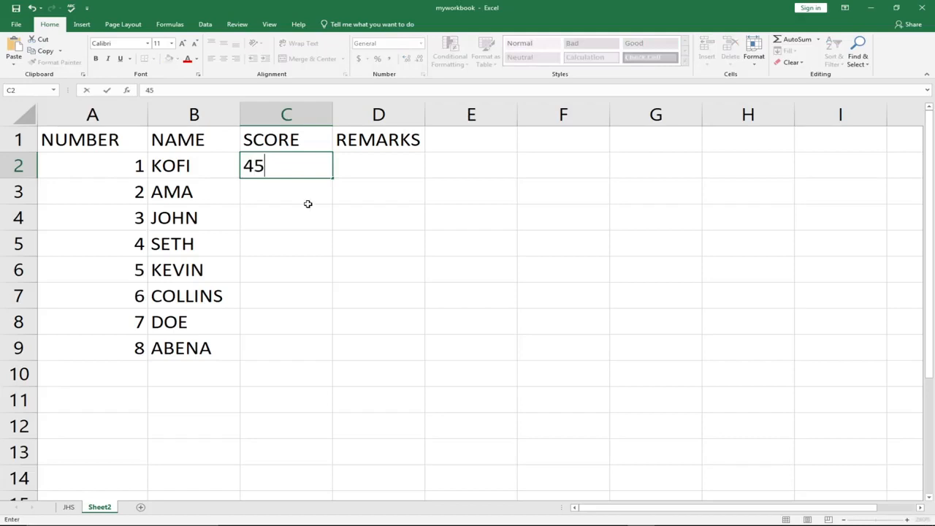
left_click(287, 185)
type("56")
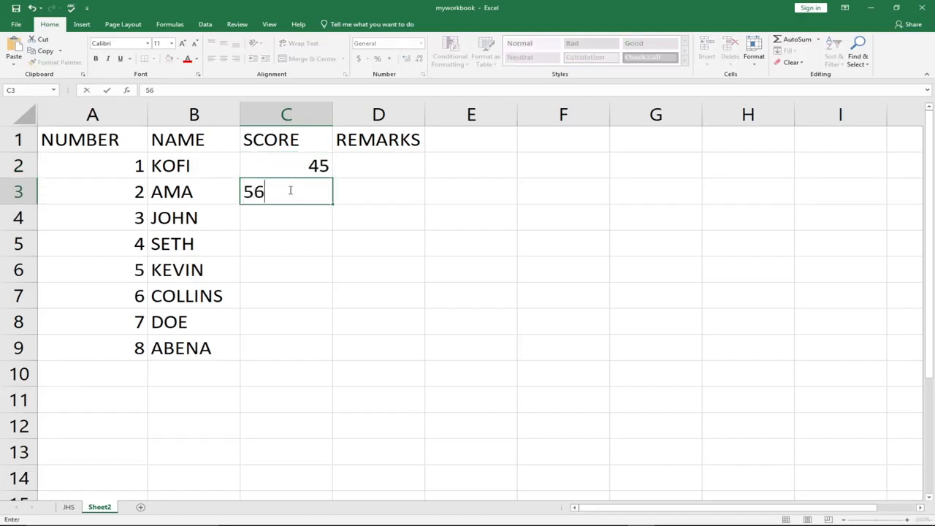
left_click(284, 220)
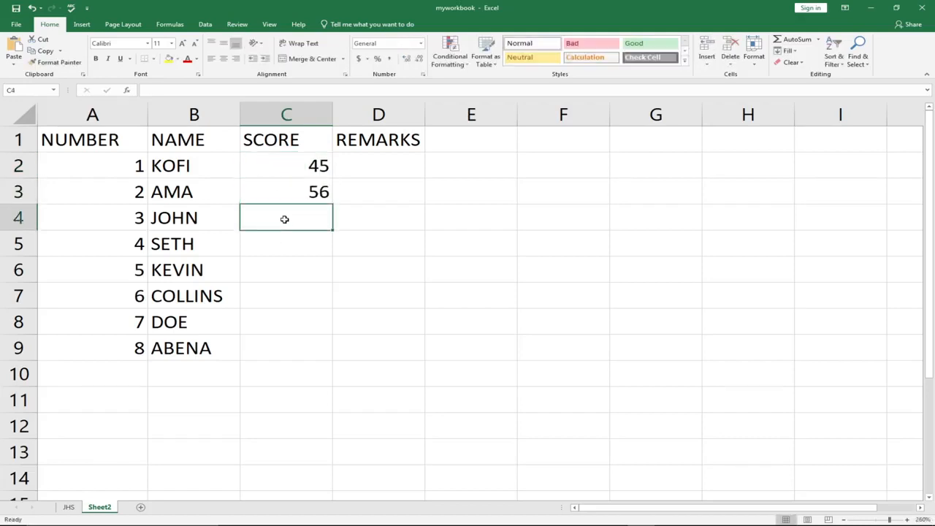
type("67")
left_click(278, 241)
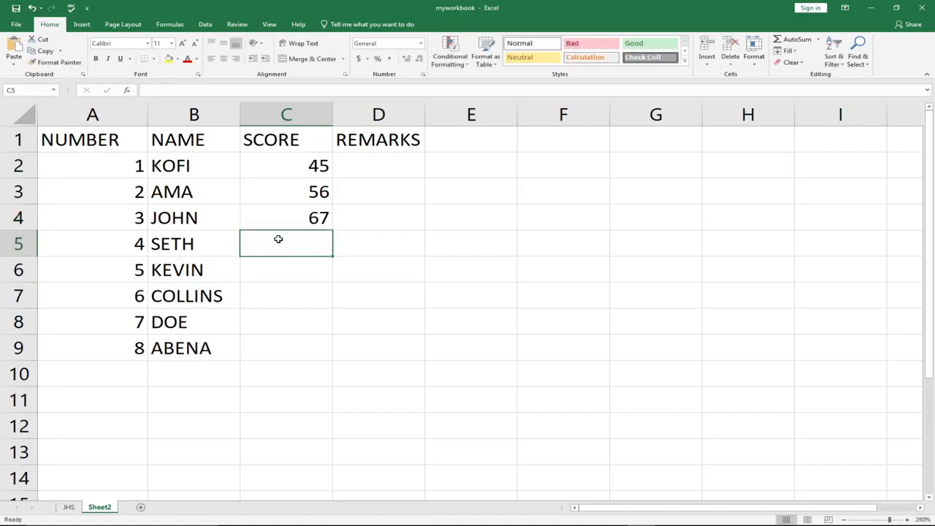
type("78")
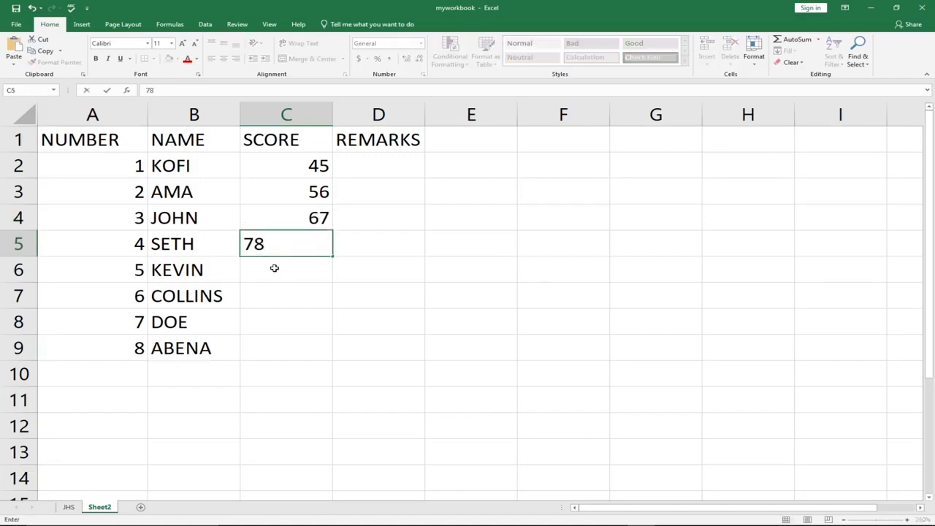
- Enter the scores 67, 56, 67 and 59 in cells C6 to C9 of the SCORE column
left_click(274, 268)
type("67")
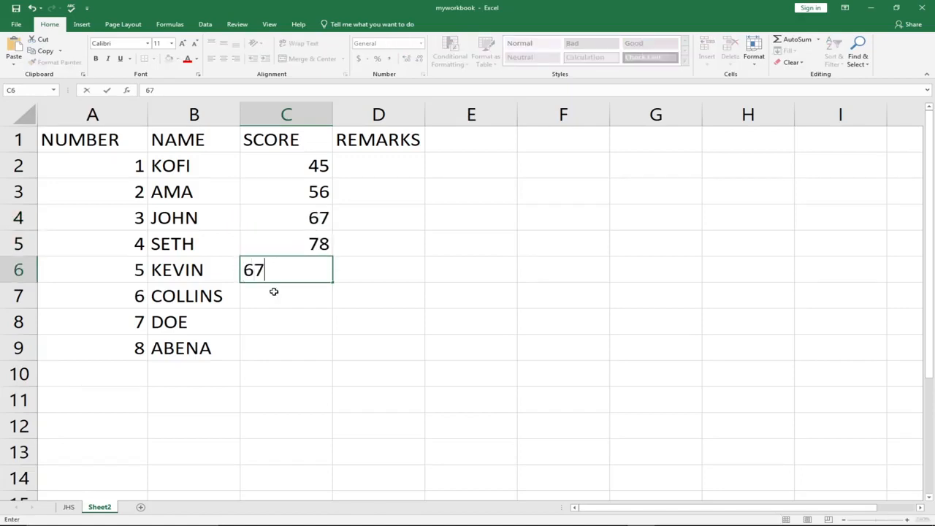
left_click(274, 290)
type("56")
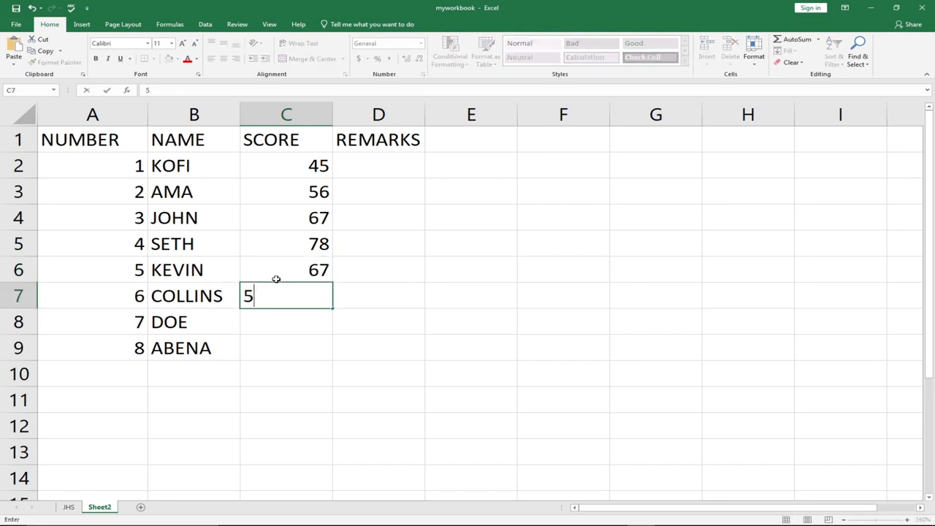
left_click(277, 326)
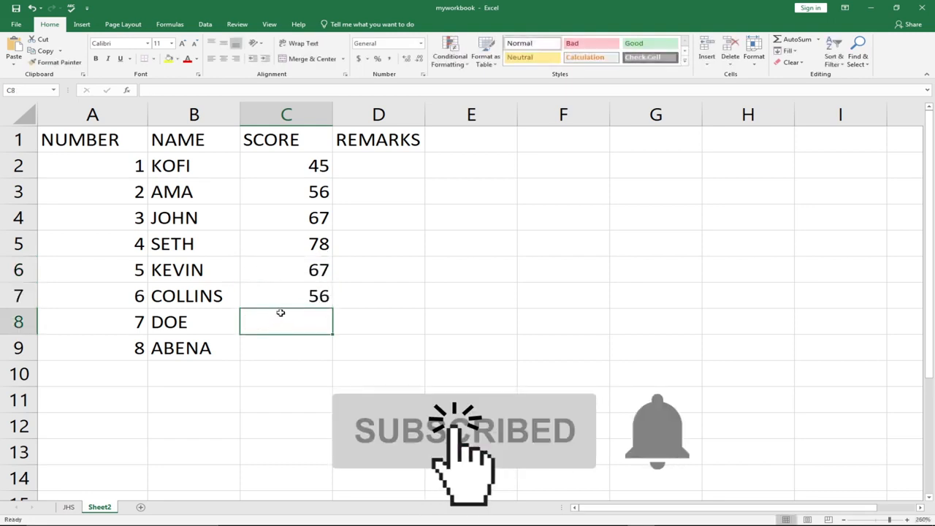
type("67")
left_click(275, 354)
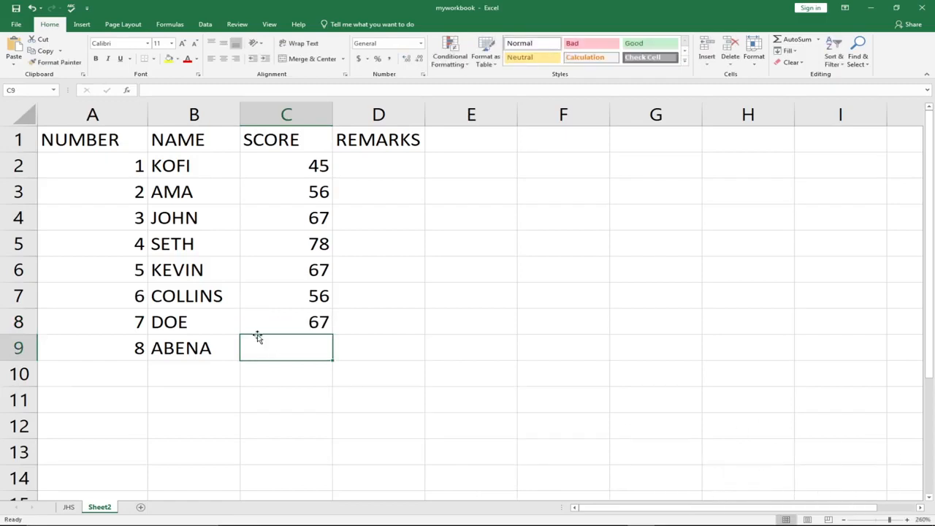
type("59")
left_click_drag(283, 387, 278, 369)
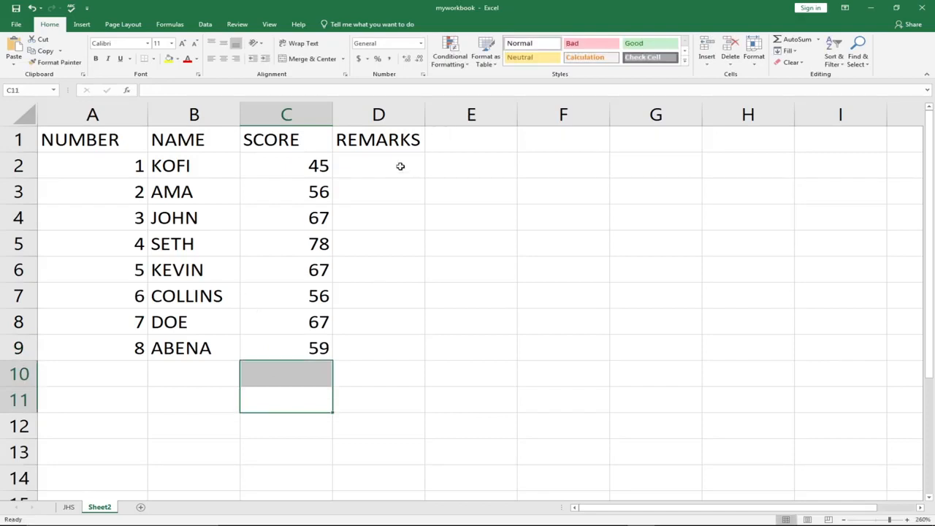
- Apply All Borders to the whole table in A1:D9
left_click(400, 166)
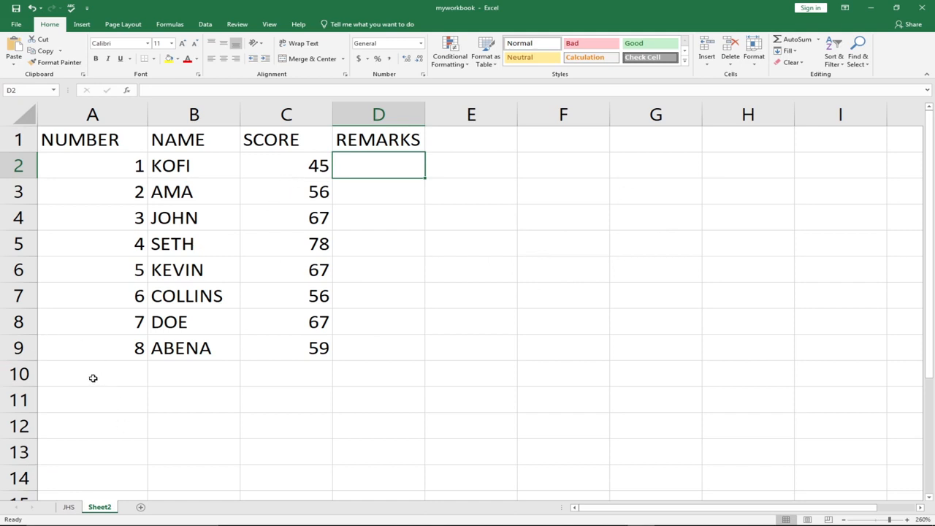
left_click(46, 136)
left_click_drag(74, 160, 364, 342)
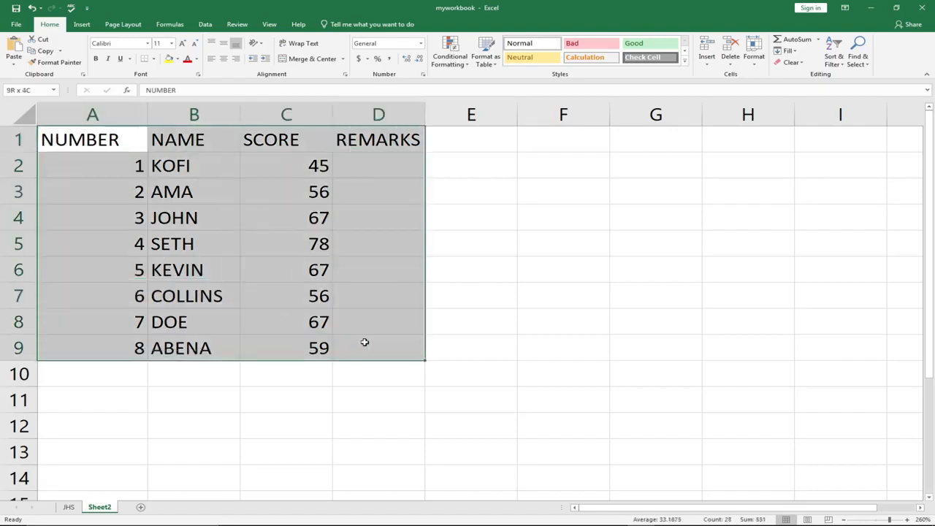
left_click(154, 59)
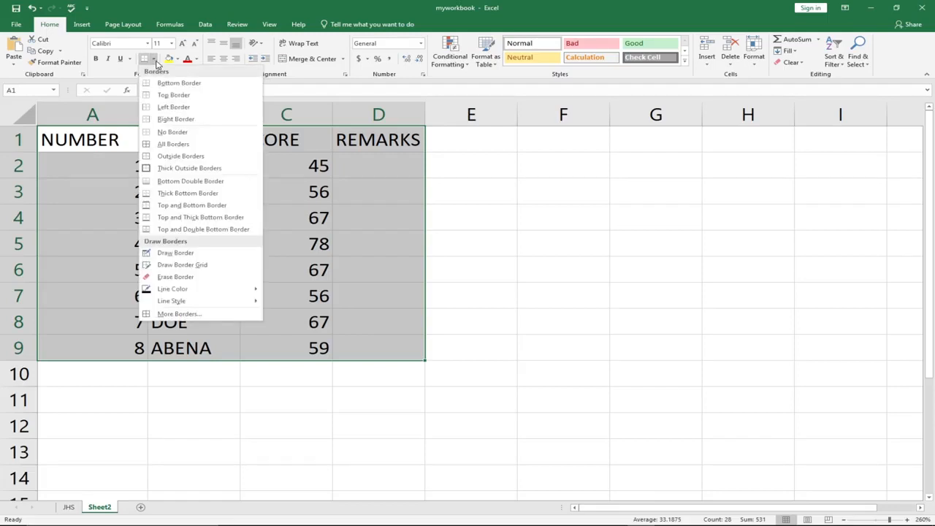
left_click(169, 145)
left_click(242, 261)
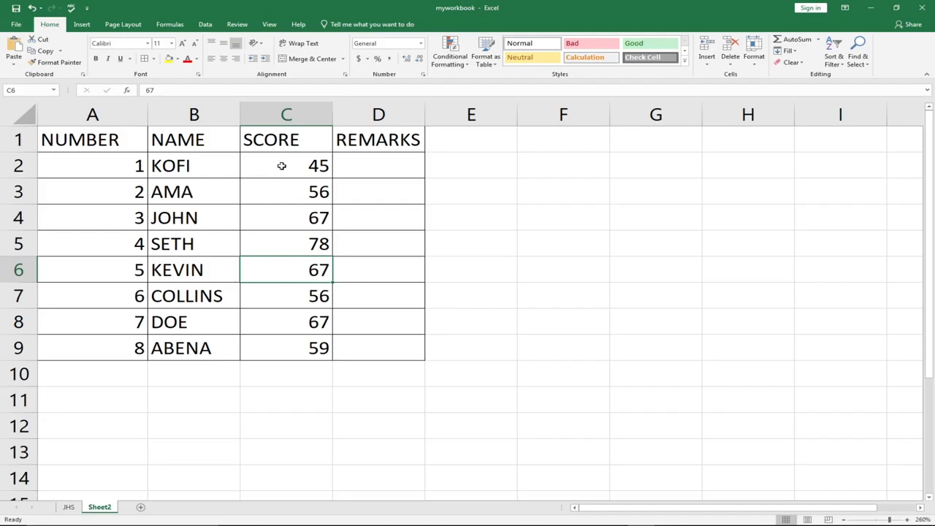
- Add up the scores in C2:C9 with AutoSum and review the resulting formula in C10
left_click_drag(288, 162, 307, 348)
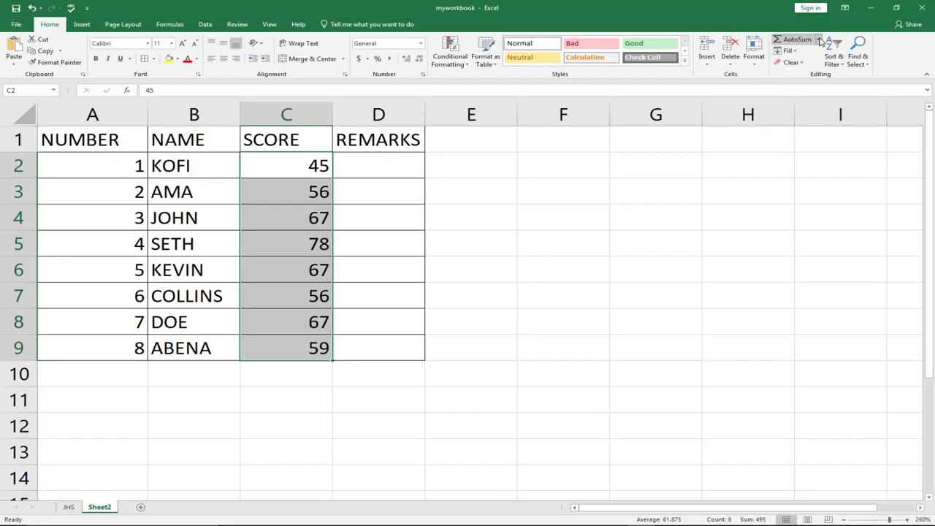
left_click(818, 41)
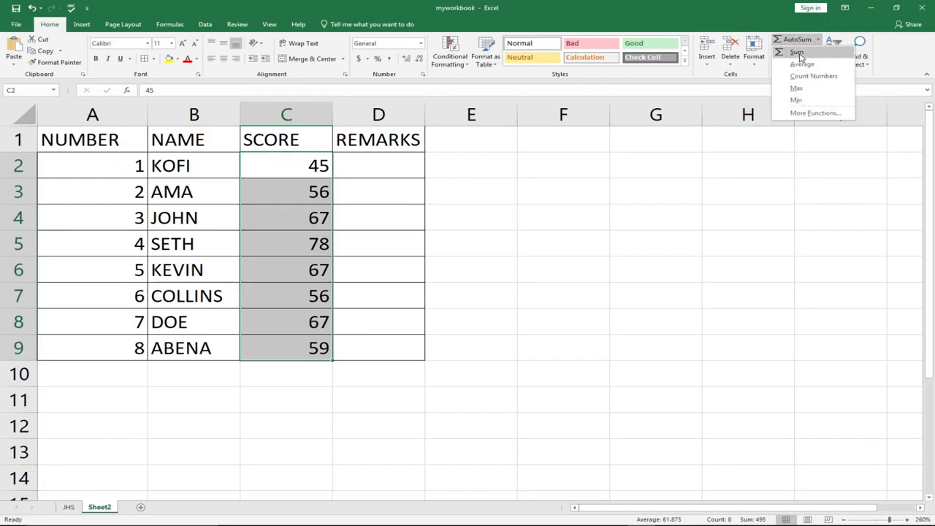
left_click(796, 54)
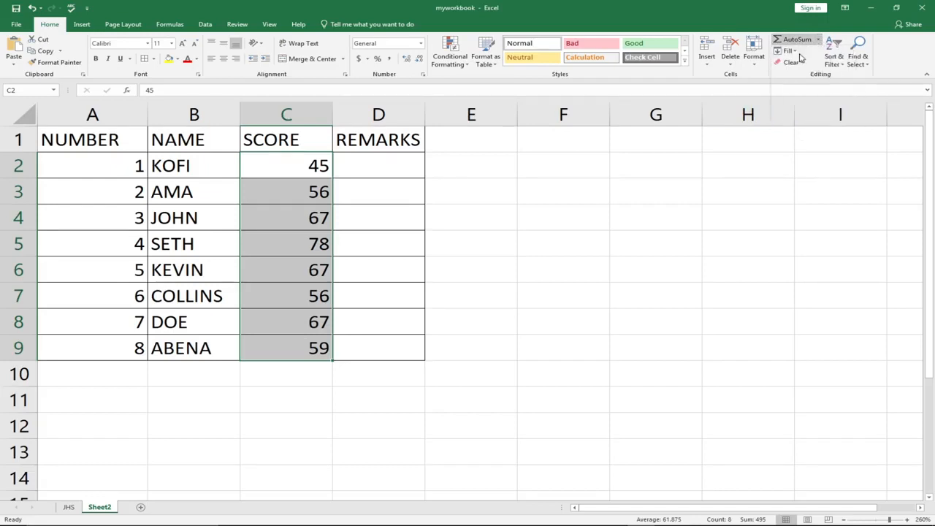
left_click(302, 373)
double_click(302, 373)
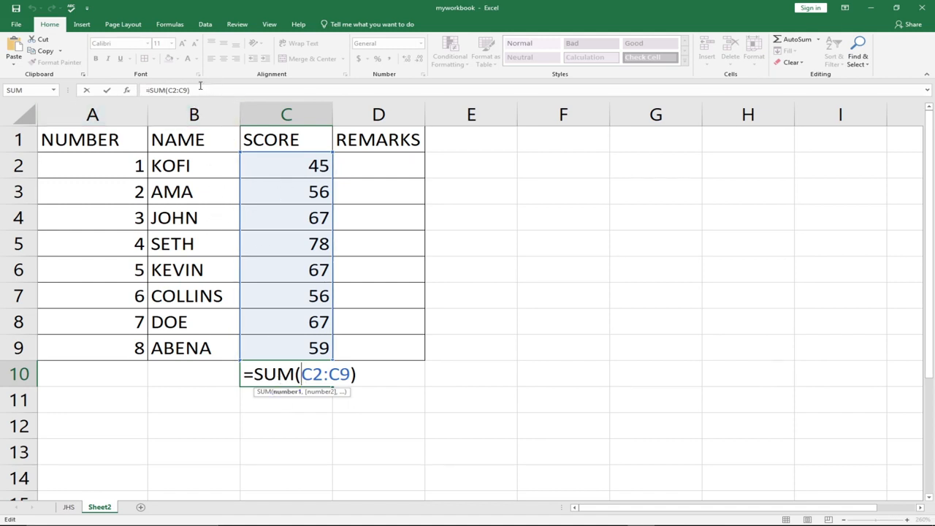
key("Return")
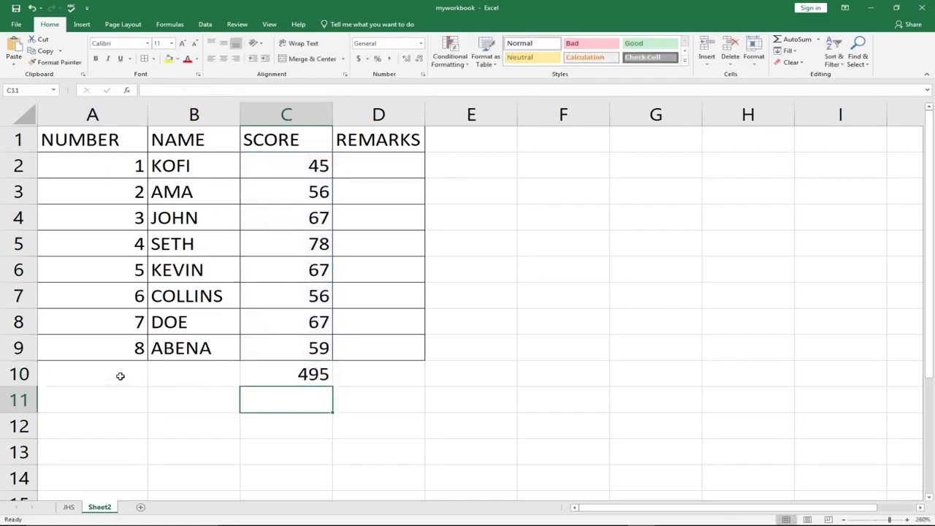
- Merge and center cells A10 and B10 beside the sum of the scores
left_click(102, 374)
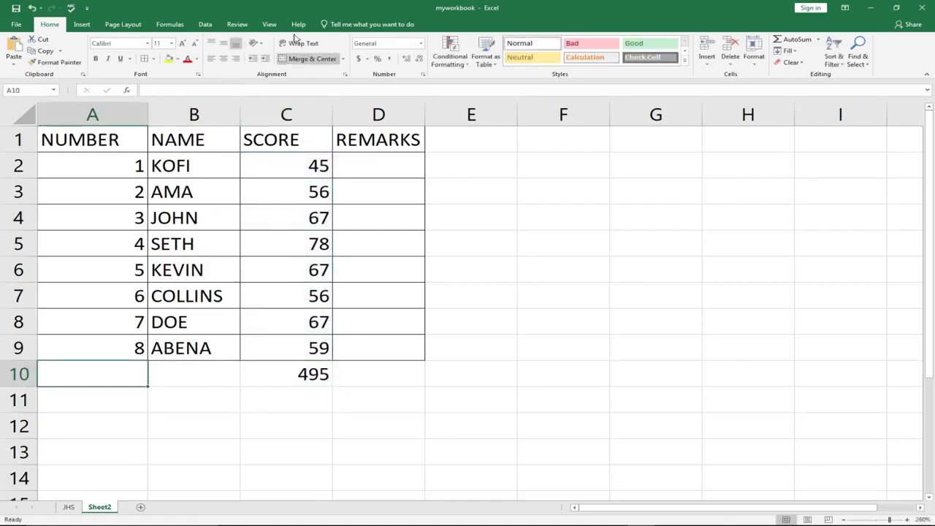
left_click(120, 393)
left_click(79, 370)
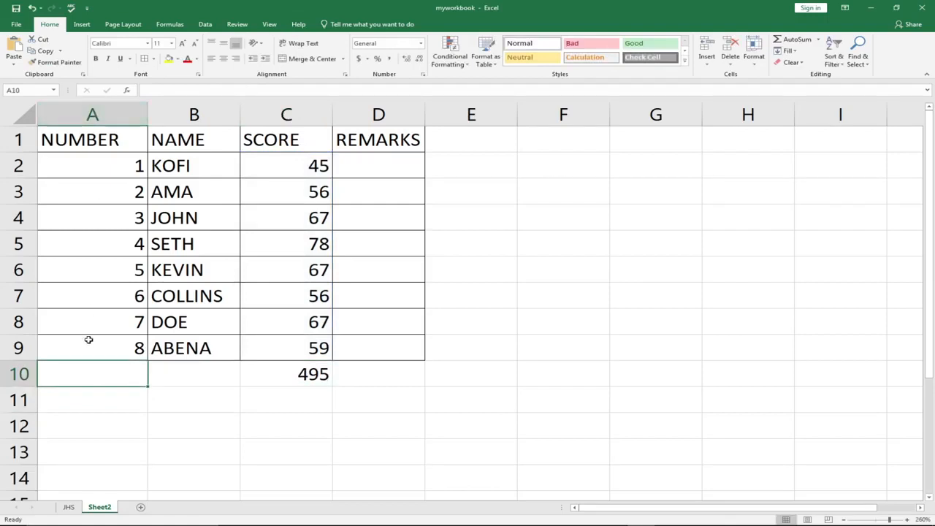
left_click_drag(87, 373, 166, 372)
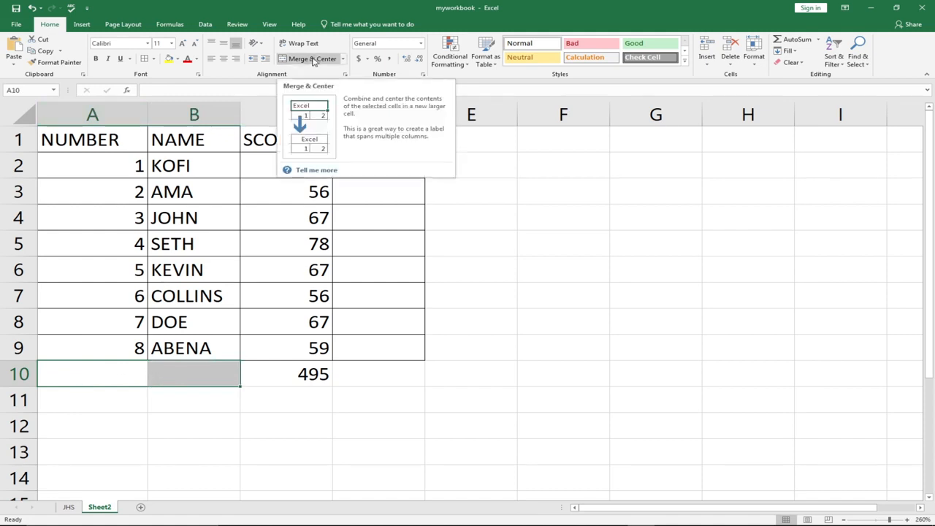
left_click(313, 60)
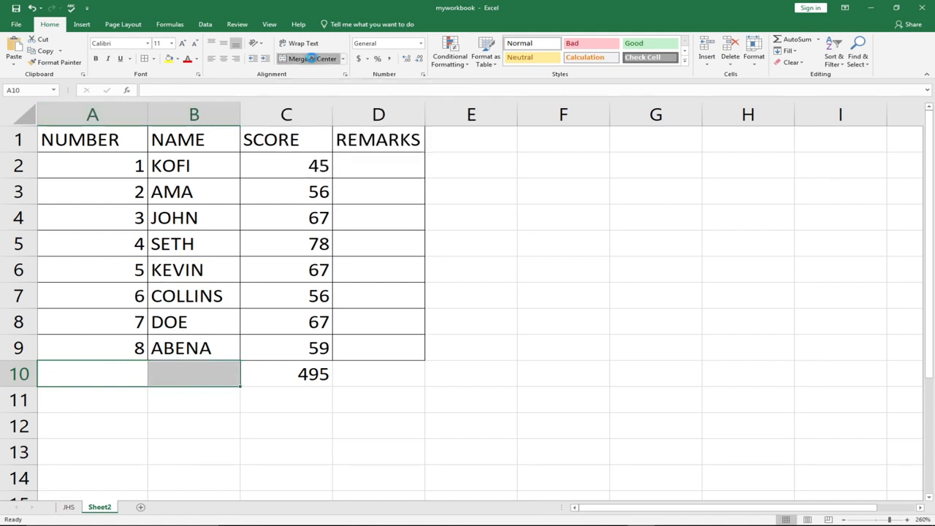
left_click(120, 397)
- Label the merged cell A10 as TOTAL in capital letters
left_click(106, 373)
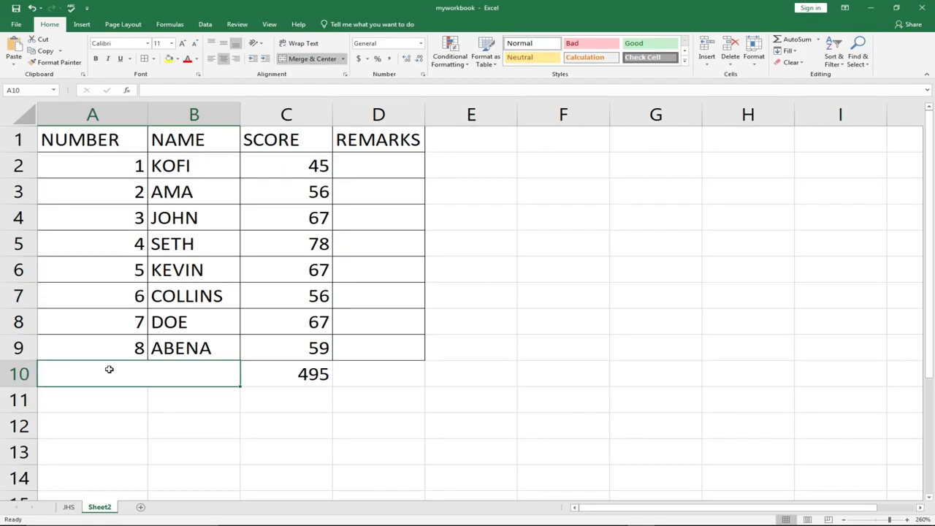
type("tot")
key("BackSpace")
key("BackSpace")
type("TOTAL")
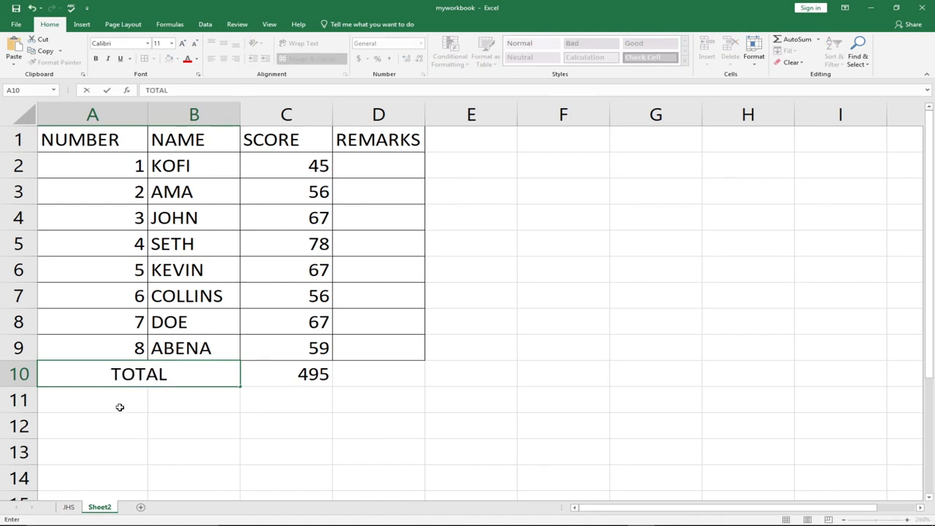
- Merge and center A11:B11 below the TOTAL row and label the merged cell AVERAGE
left_click_drag(119, 407, 211, 401)
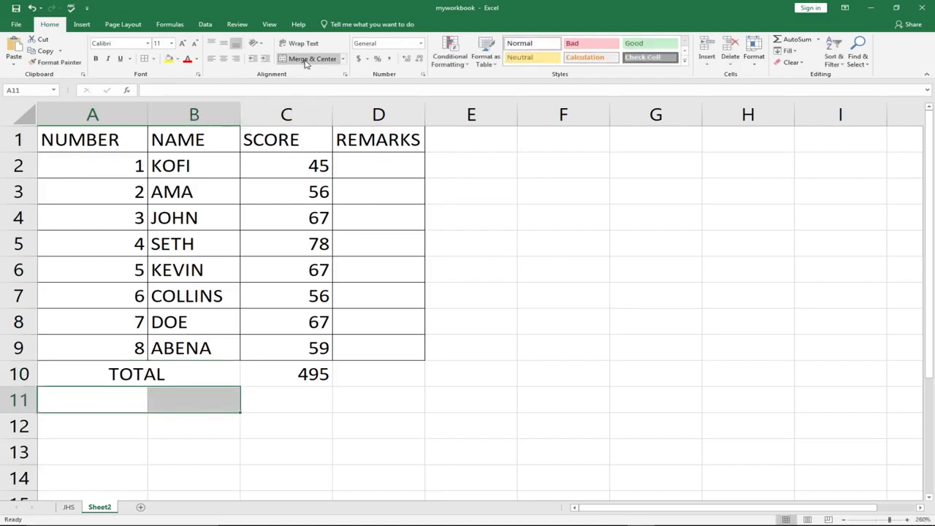
left_click(306, 60)
type("AVERAGE")
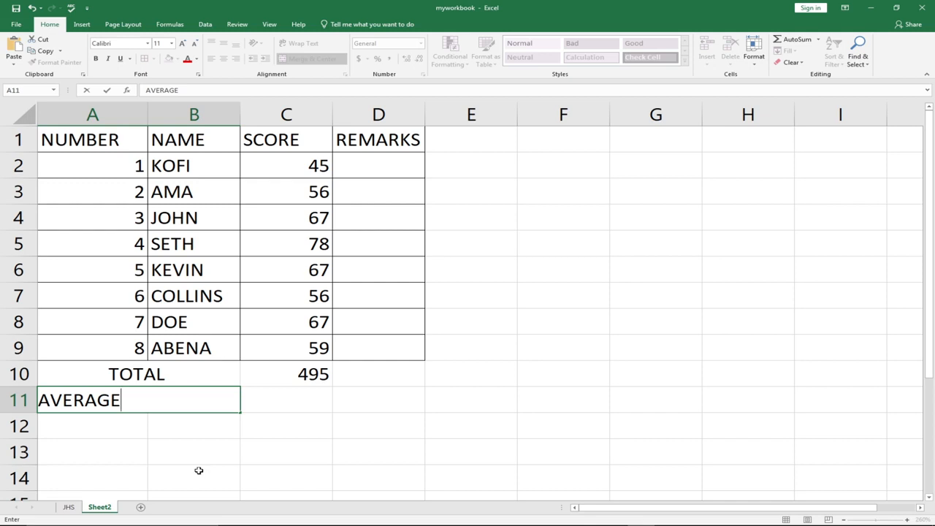
key("Tab")
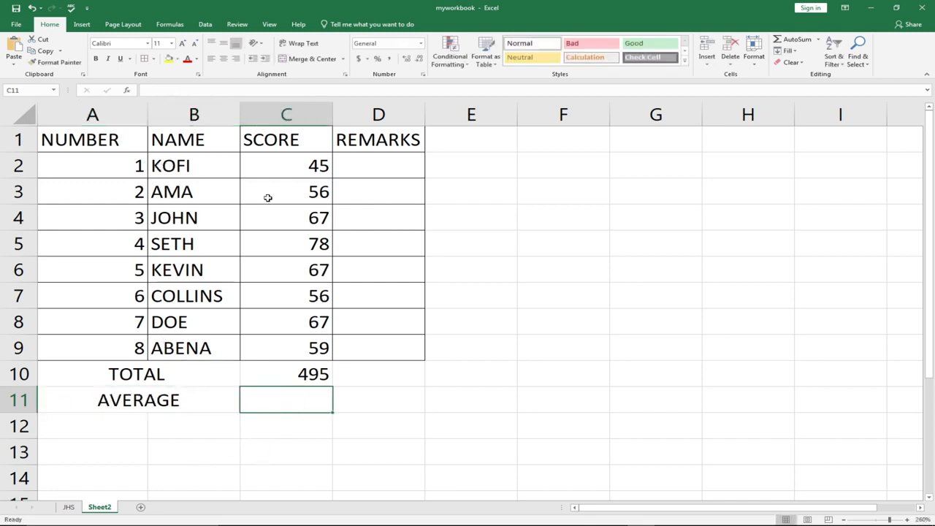
- Calculate the average of the scores C2:C9 in cell C11 with the AVERAGE function
double_click(299, 398)
type("=")
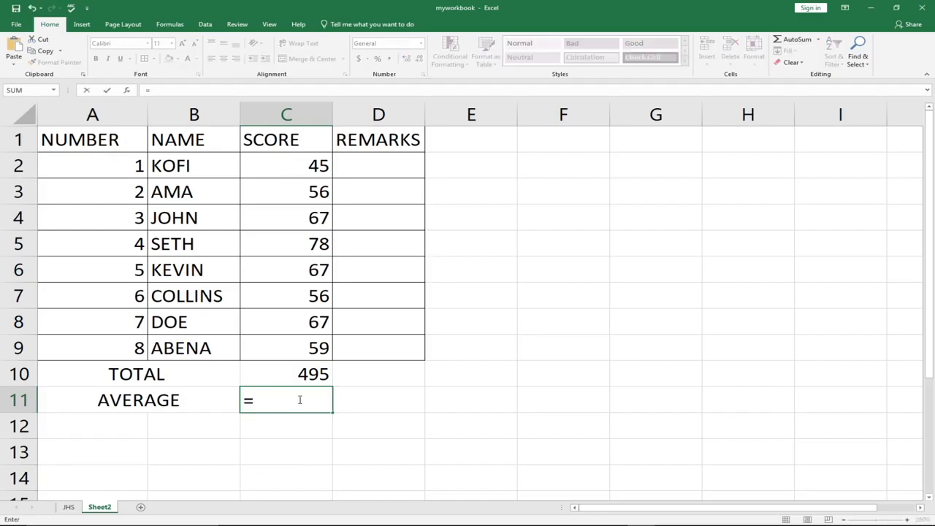
type("AV")
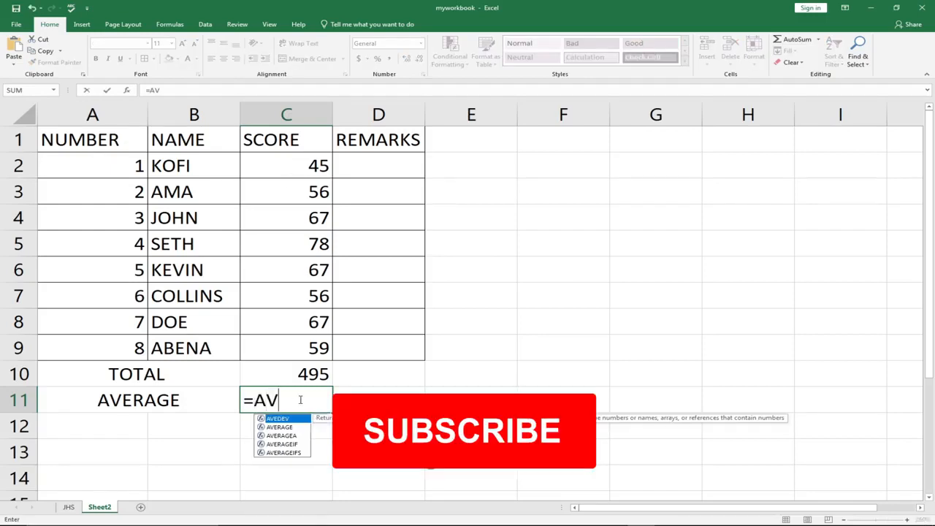
key("Down")
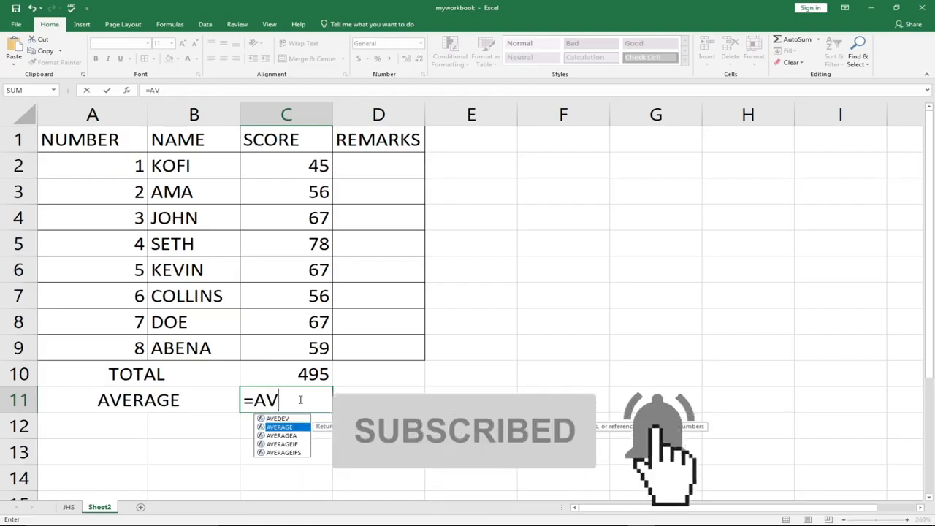
key("Tab")
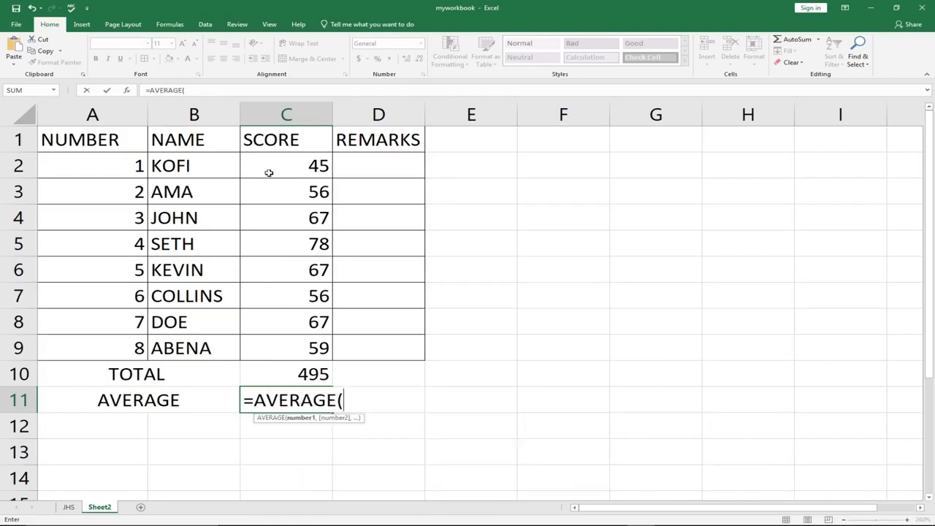
left_click_drag(272, 160, 307, 346)
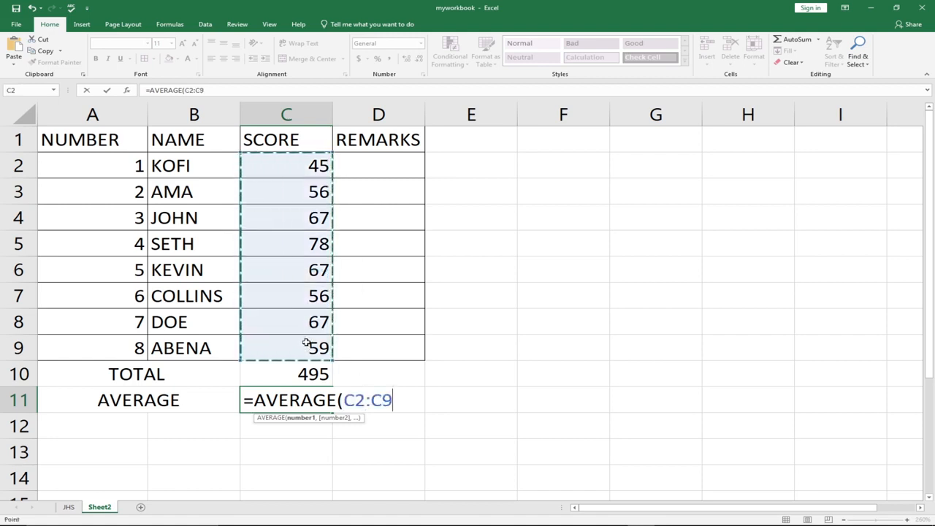
key("Return")
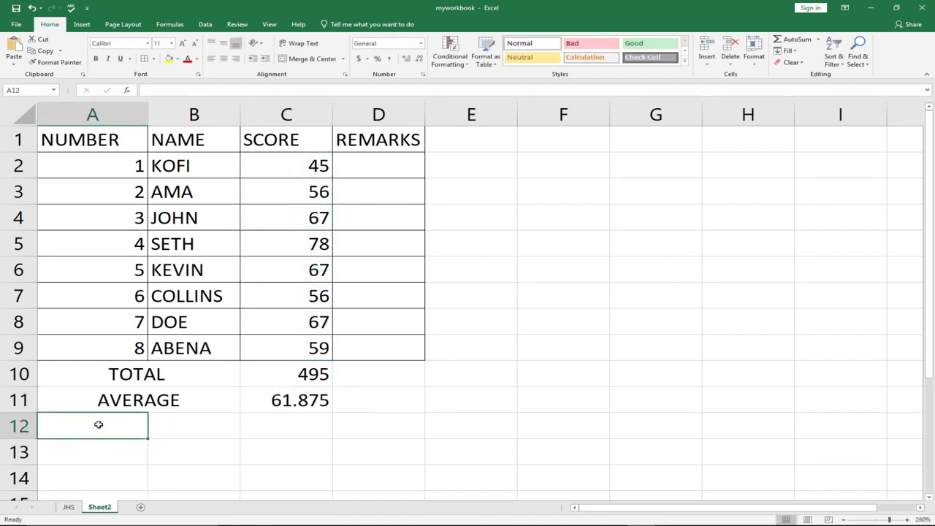
- Merge and center A12:B12 below the AVERAGE row and label the merged cell MAX
left_click_drag(129, 424, 152, 425)
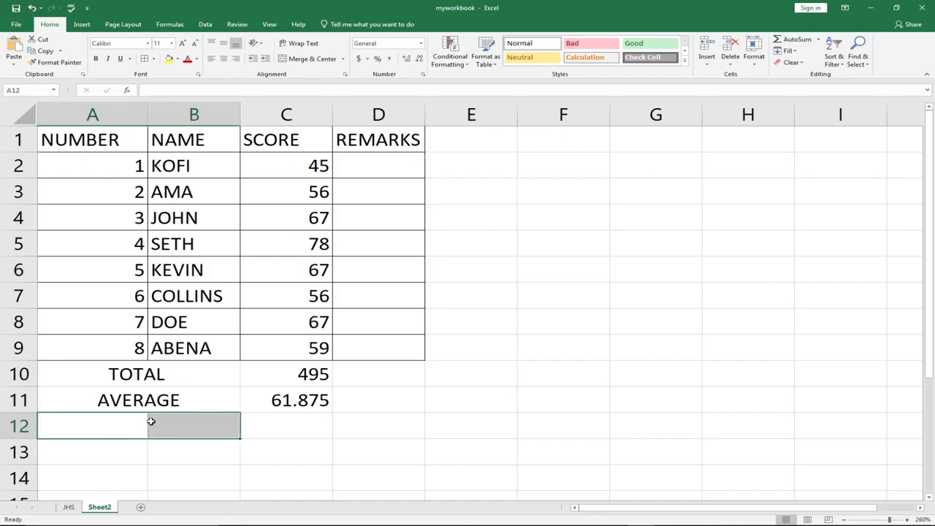
left_click(303, 58)
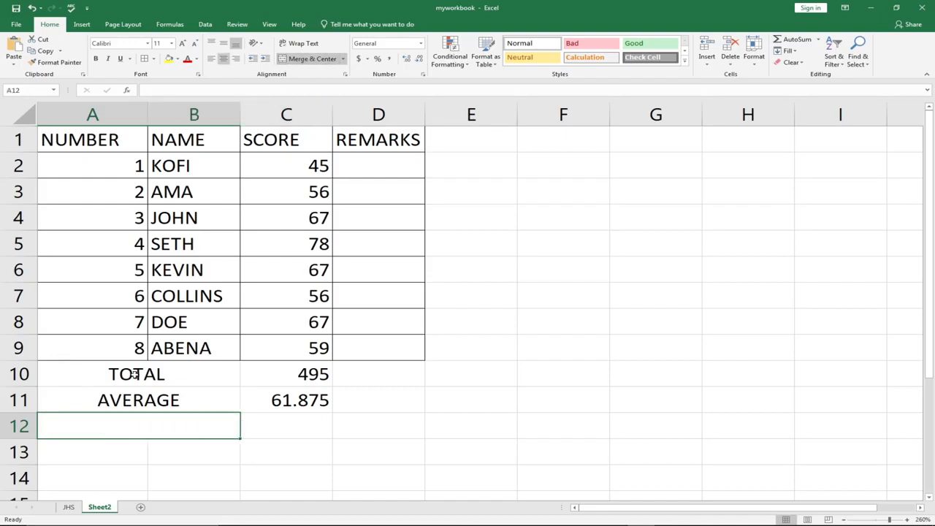
type("MAX")
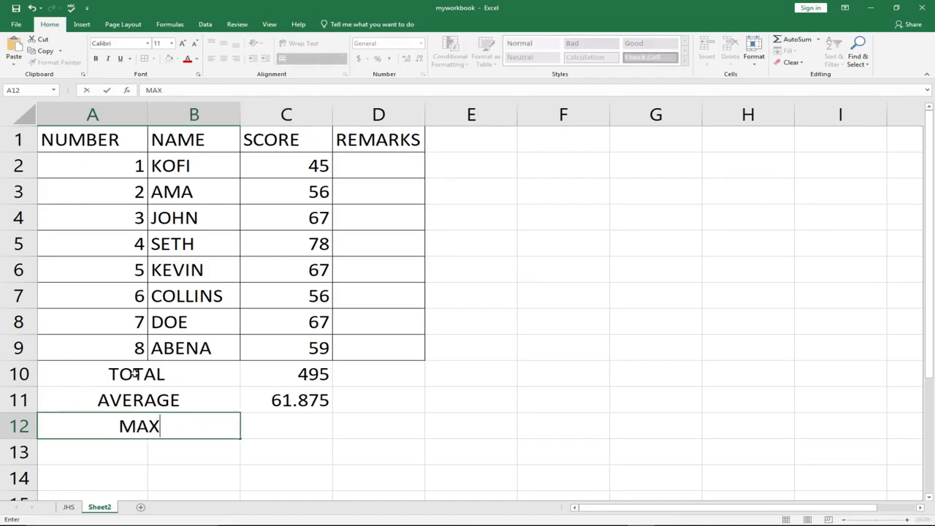
- Find the highest score of C2:C9 in cell C12 with the MAX function
left_click(280, 422)
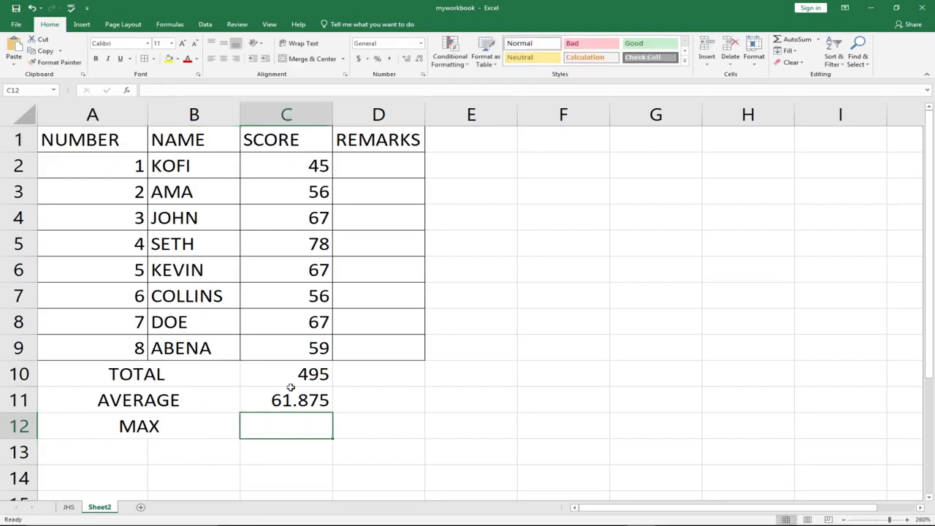
type("=")
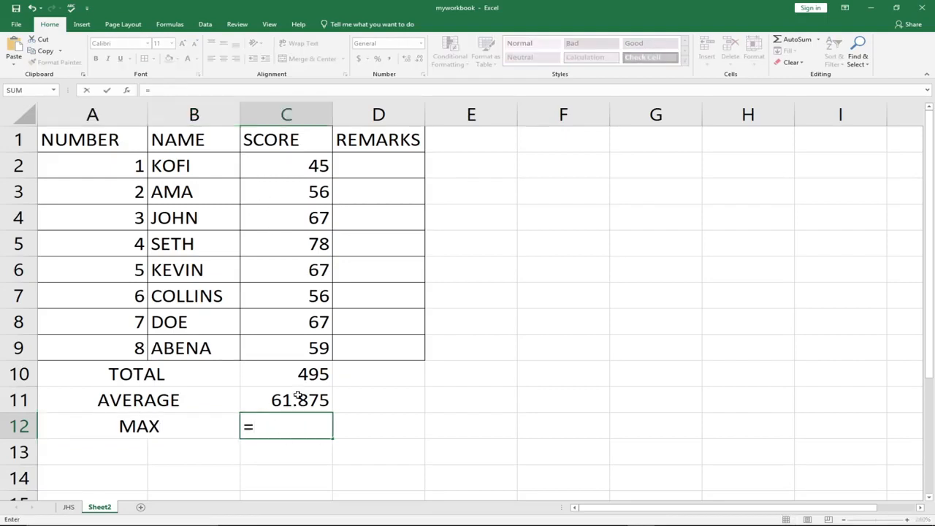
type("MA")
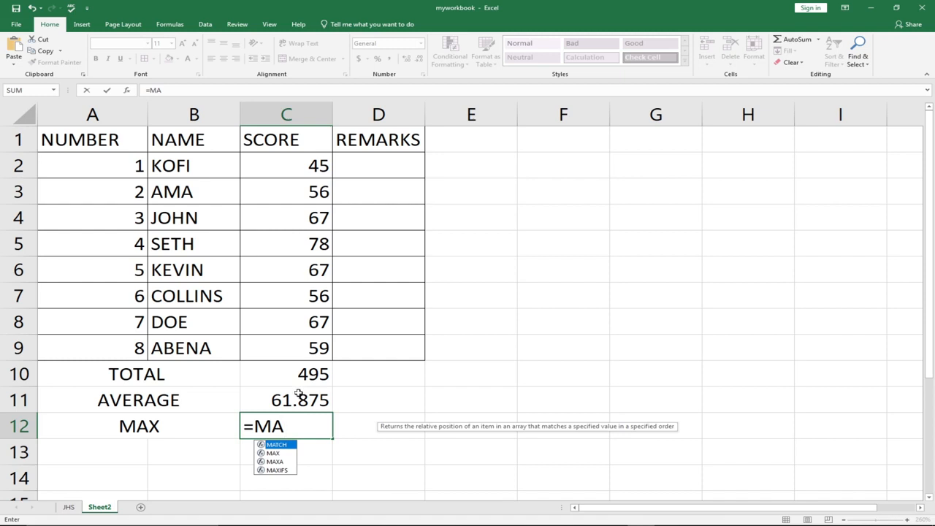
key("Down")
key("Tab")
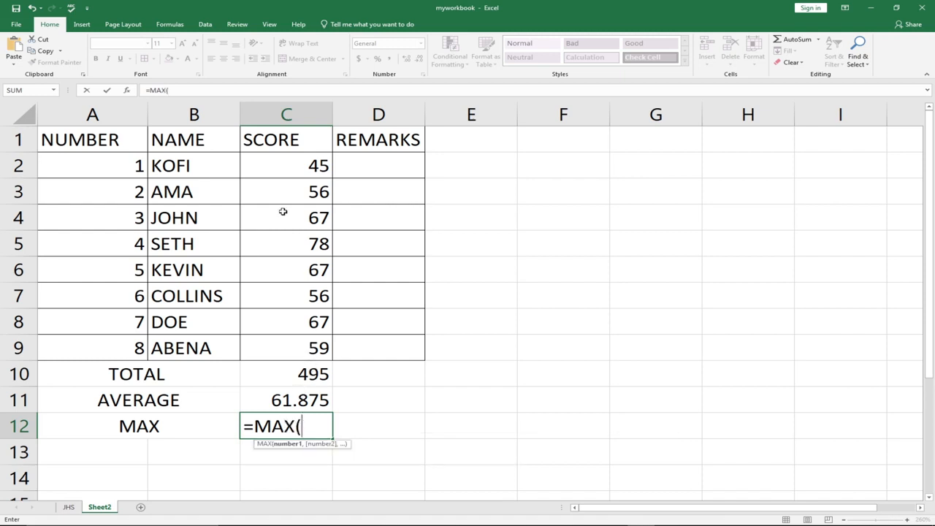
left_click_drag(284, 162, 270, 339)
key("Return")
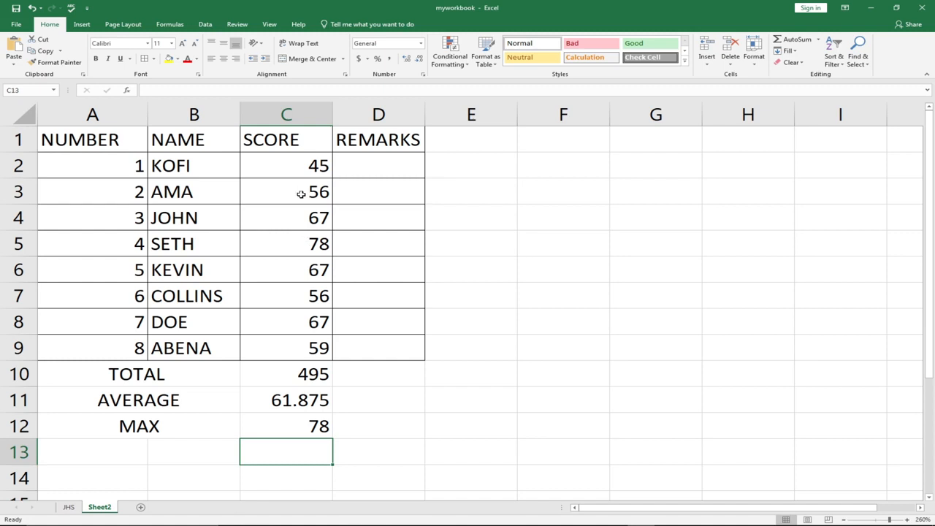
- Merge and center A13:B13 below the MAX row and label the merged cell MIN
left_click(81, 451)
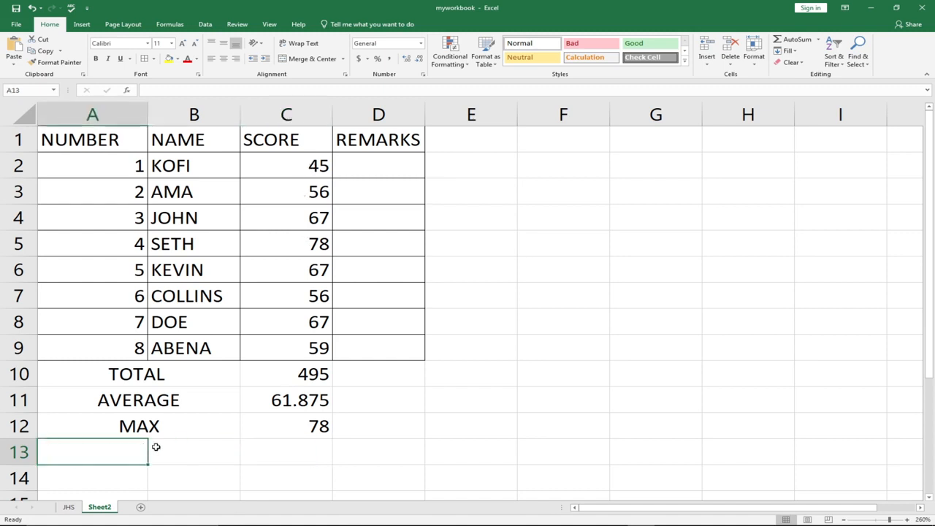
left_click_drag(147, 447, 158, 445)
left_click(307, 58)
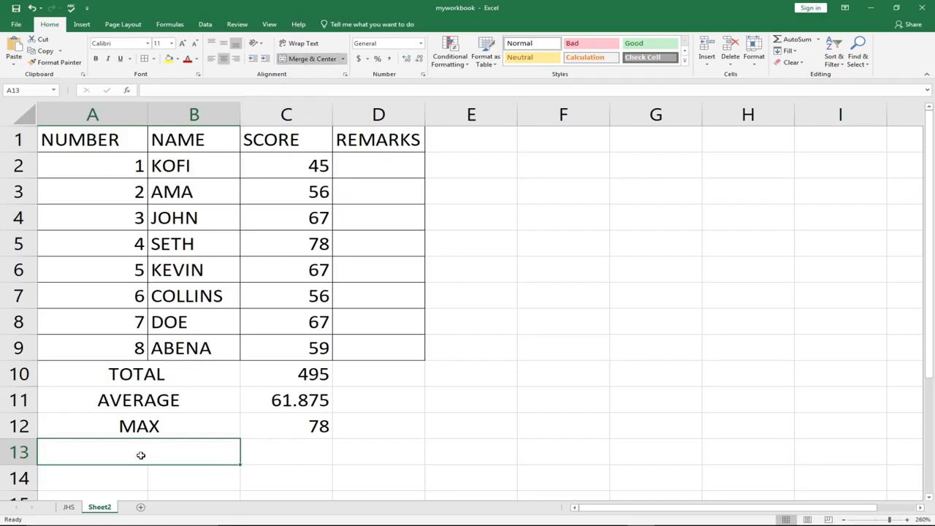
type("MIN")
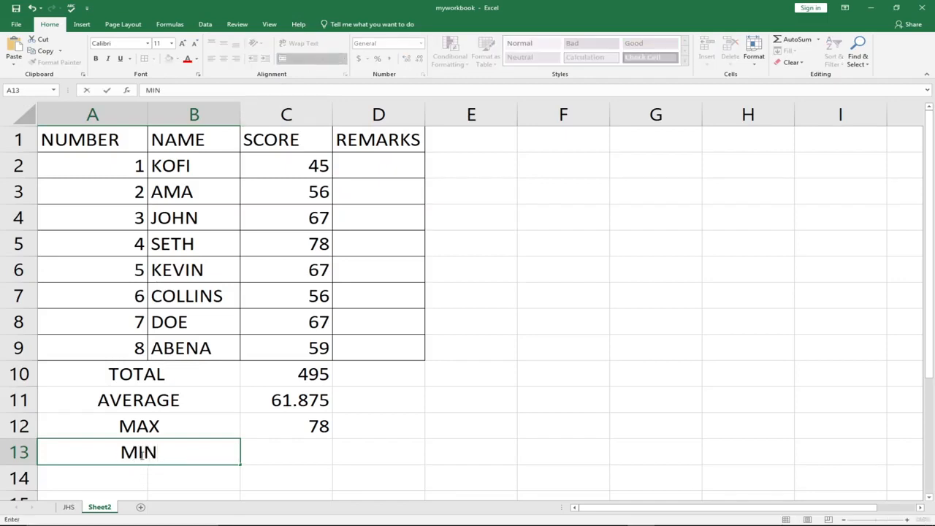
- Find the lowest score of C2:C9 in cell C13 with the MIN function
left_click(264, 454)
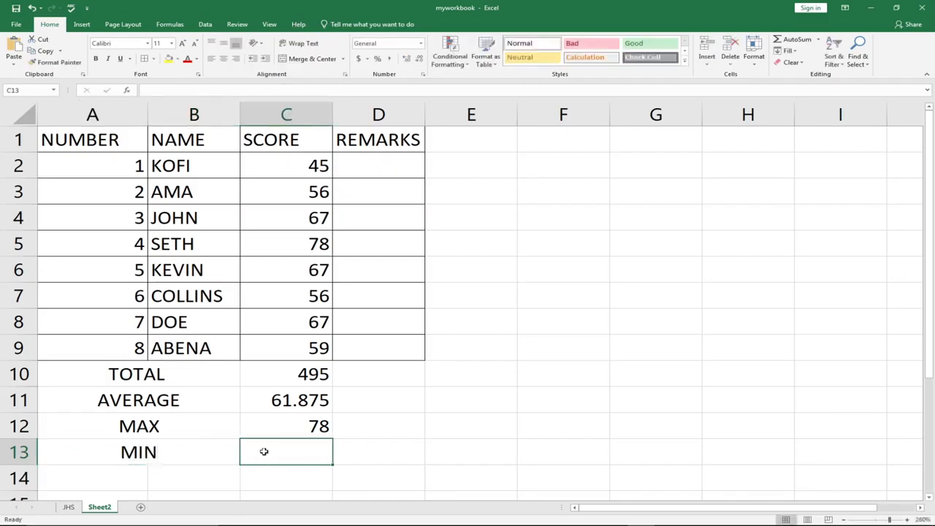
type("=")
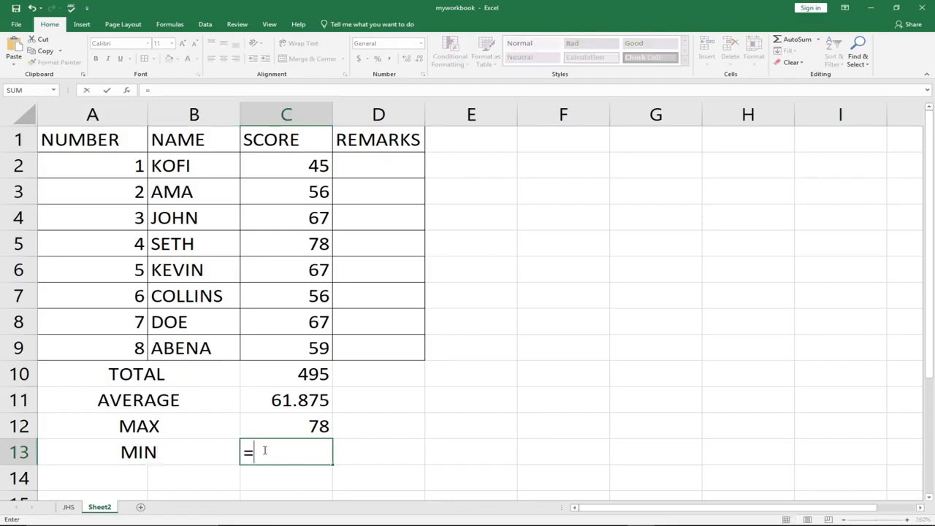
type("MIN")
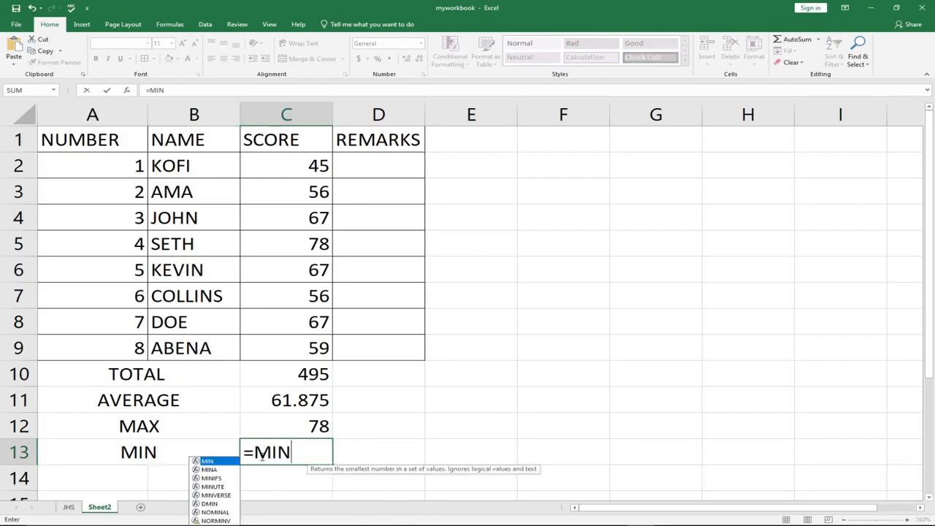
type("(")
left_click_drag(280, 167, 271, 338)
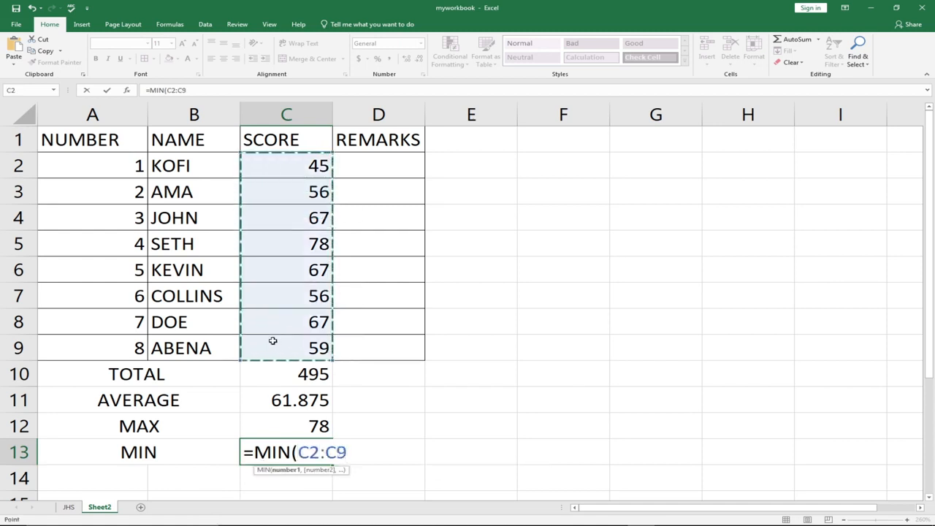
key("Return")
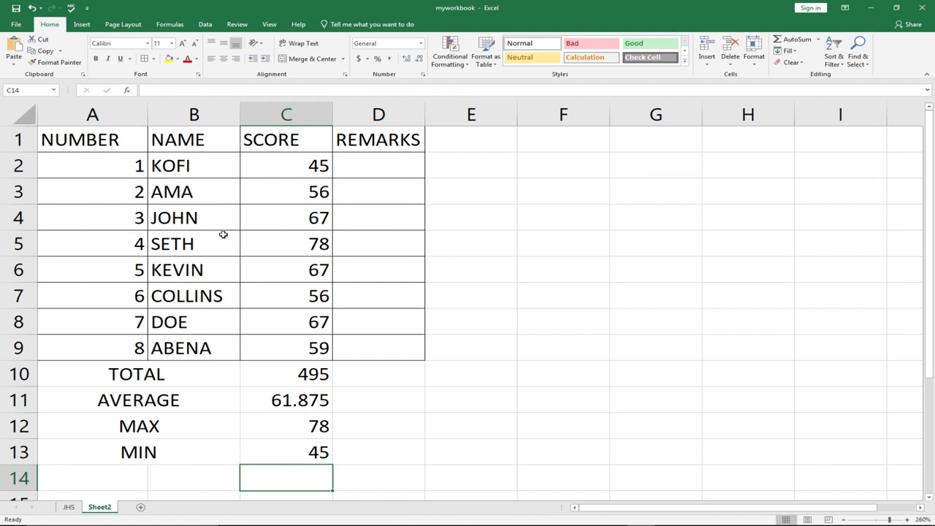
- Insert a 3-D clustered column chart from the numbers, names and scores in A1:C9
left_click_drag(51, 130, 282, 341)
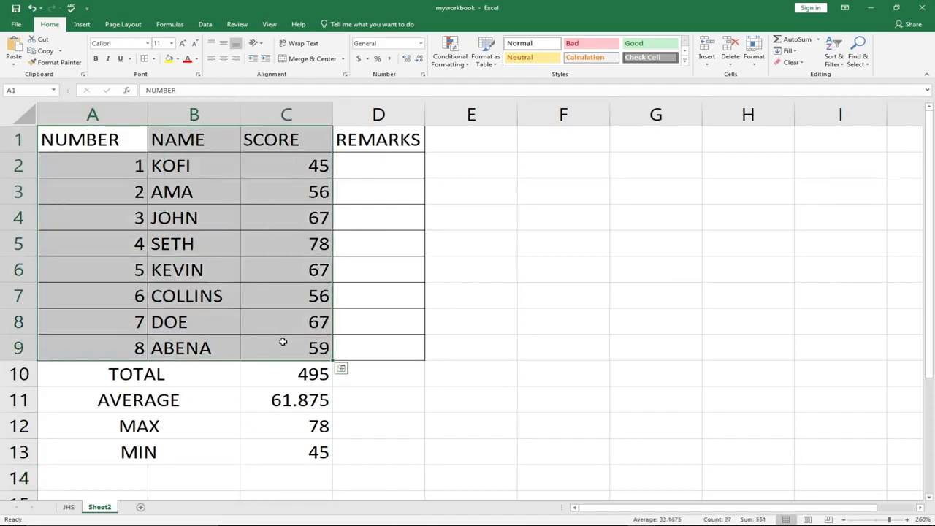
left_click(82, 26)
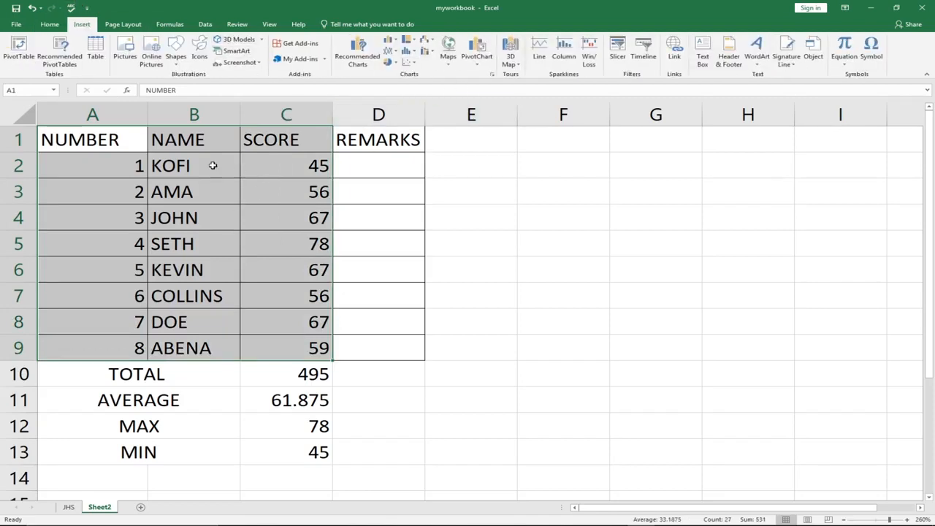
left_click(392, 41)
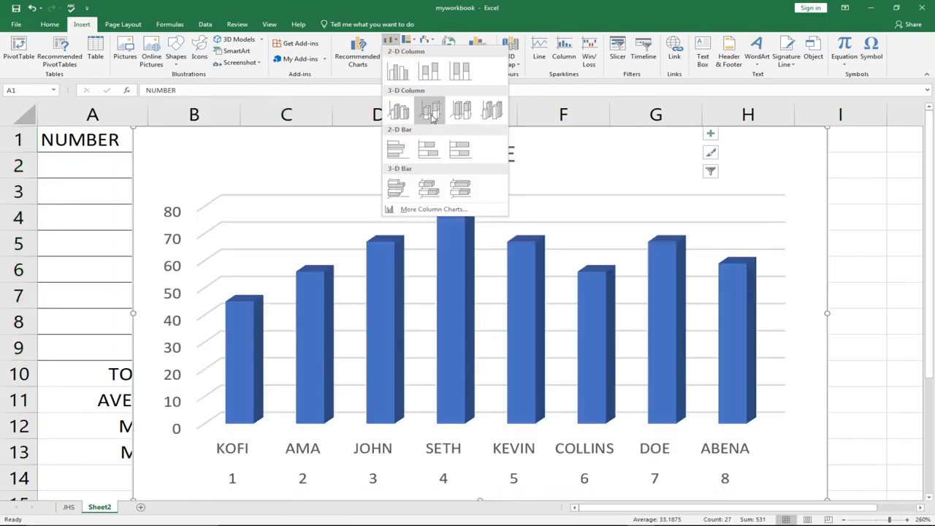
left_click(399, 112)
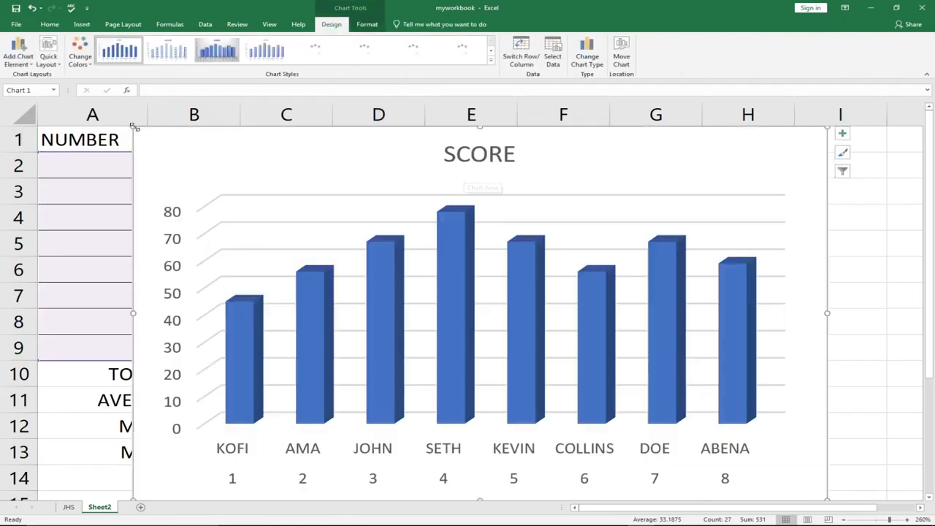
- Shrink the SCORE chart and place it beside the table, over columns E to I and rows 1 to 10
left_click(136, 124)
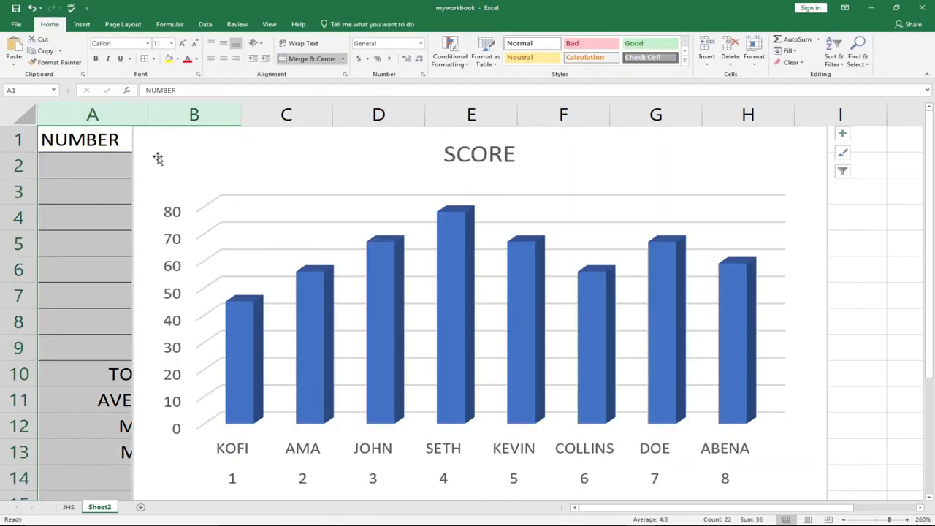
left_click(139, 138)
left_click_drag(138, 131, 405, 241)
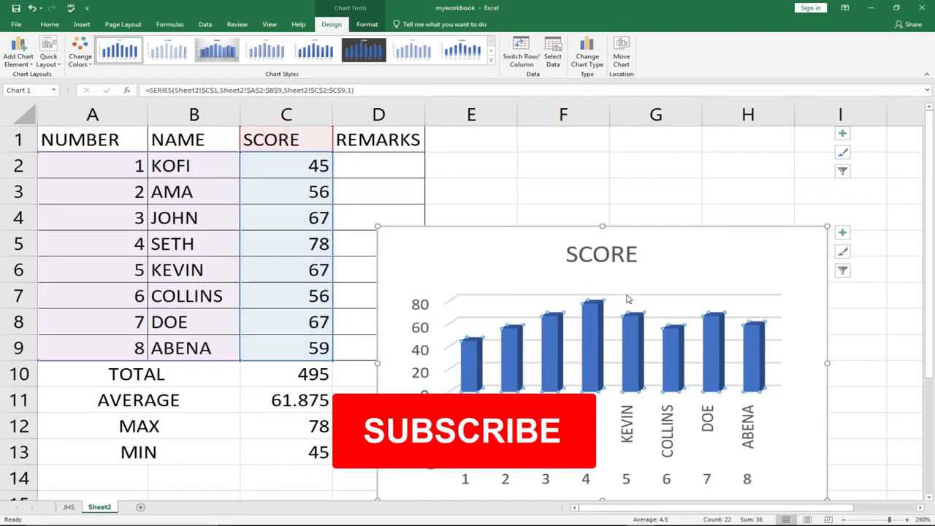
left_click_drag(503, 239, 553, 160)
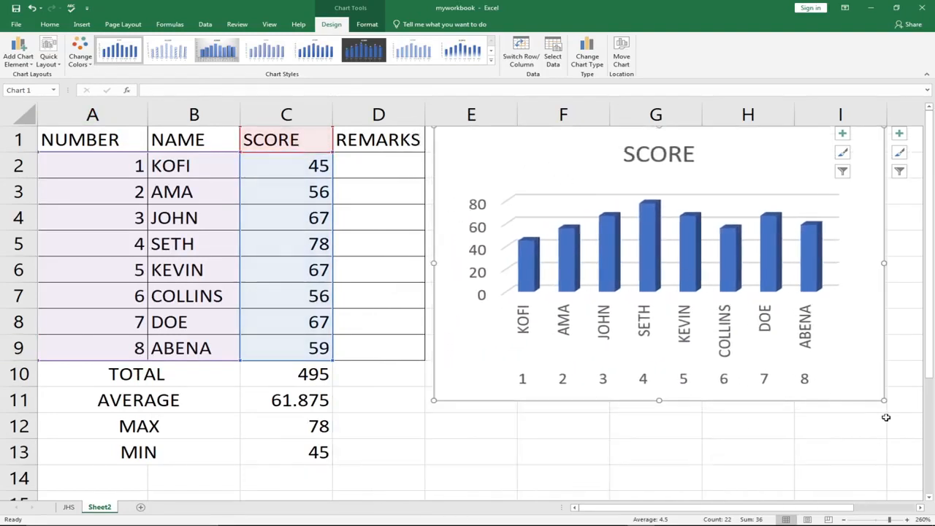
left_click_drag(884, 401, 864, 381)
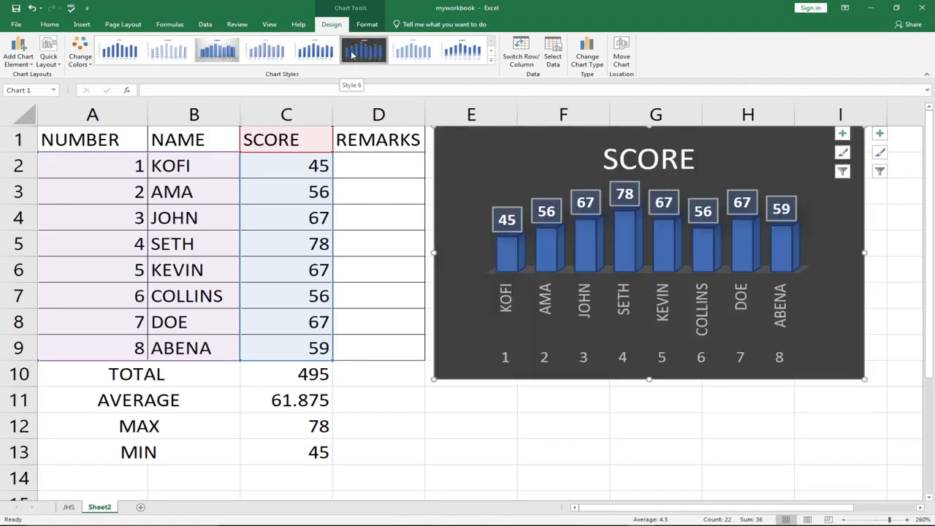
- Try the dark Style 6 and the first two chart styles, and apply the third style with the grey gradient background to the SCORE chart
left_click(353, 55)
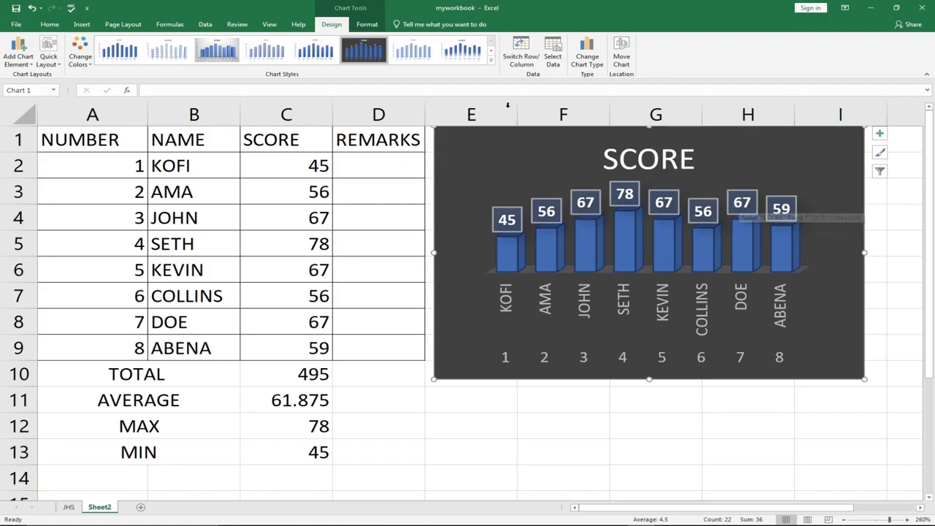
left_click(121, 52)
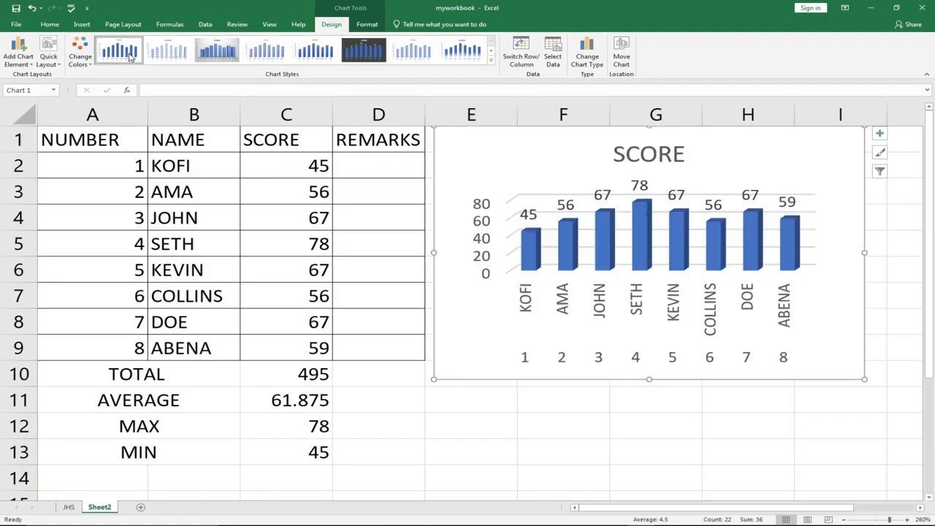
left_click(170, 62)
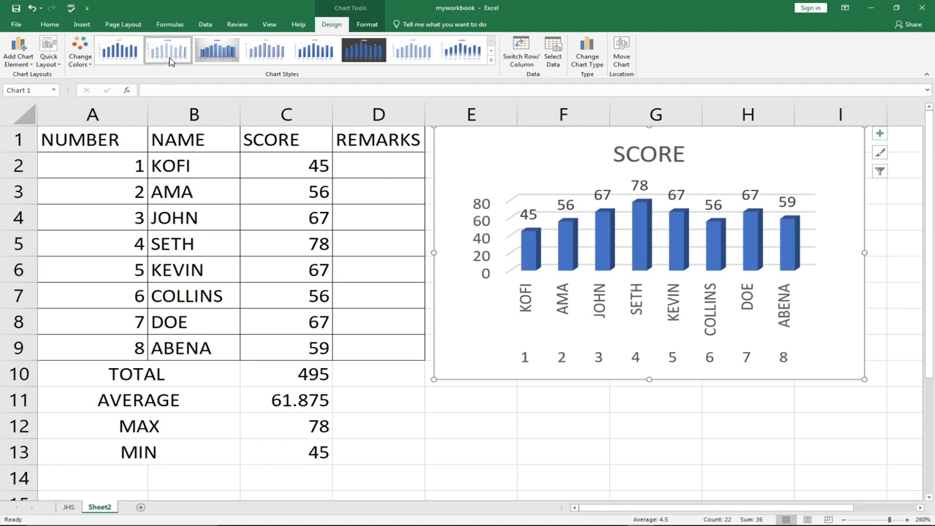
left_click(218, 55)
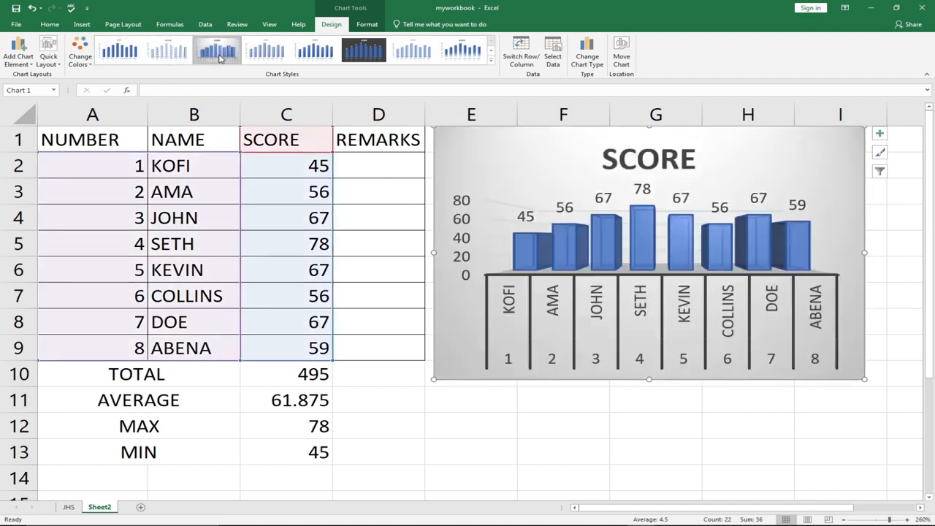
- Recolor the SCORE chart with the monochromatic orange palette and change its chart type to 3-D Pie
left_click(82, 55)
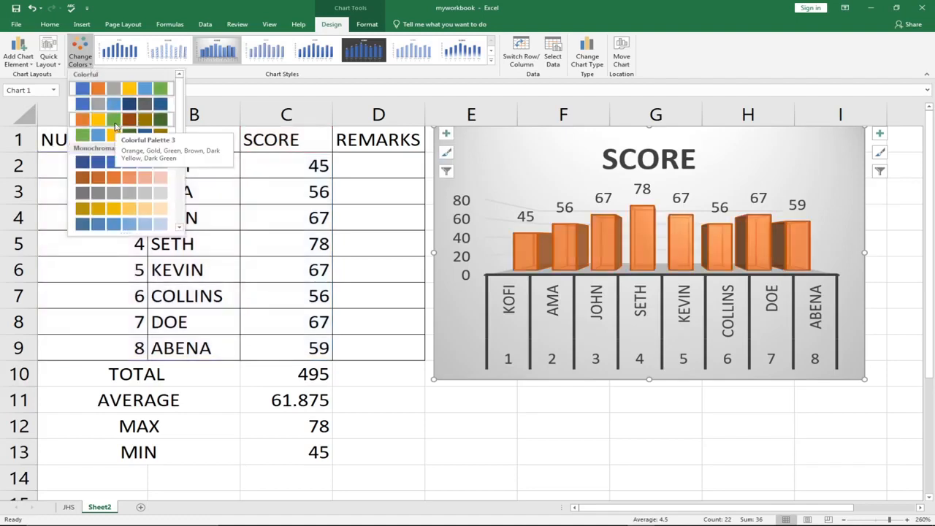
left_click(98, 178)
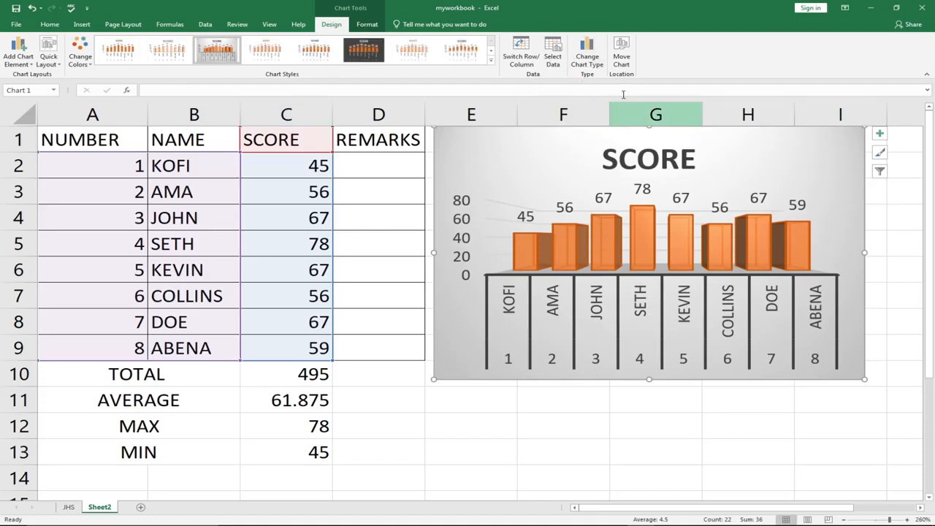
left_click(588, 60)
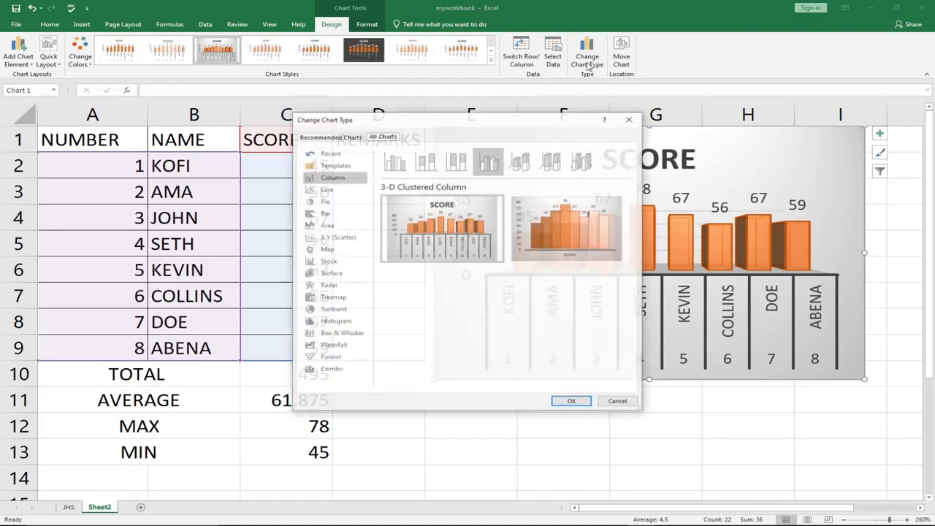
mouse_move(439, 203)
left_click(329, 202)
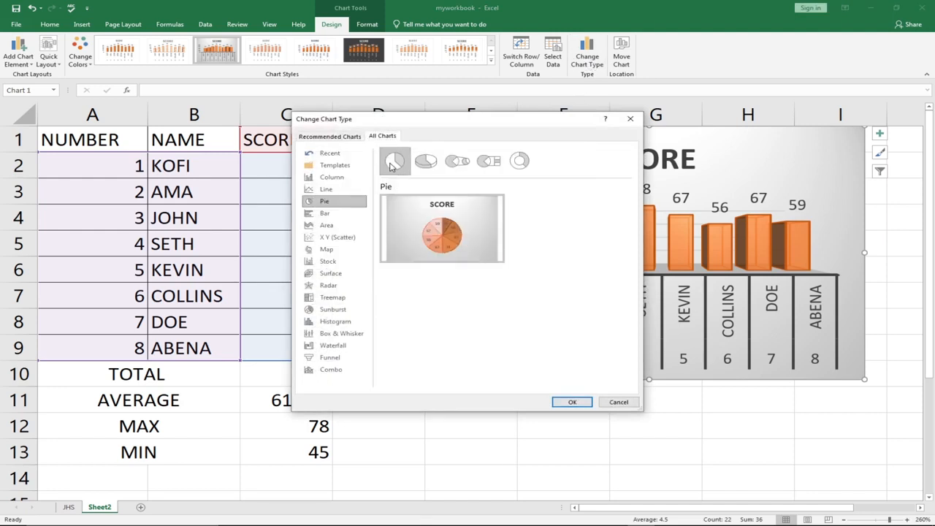
left_click(429, 167)
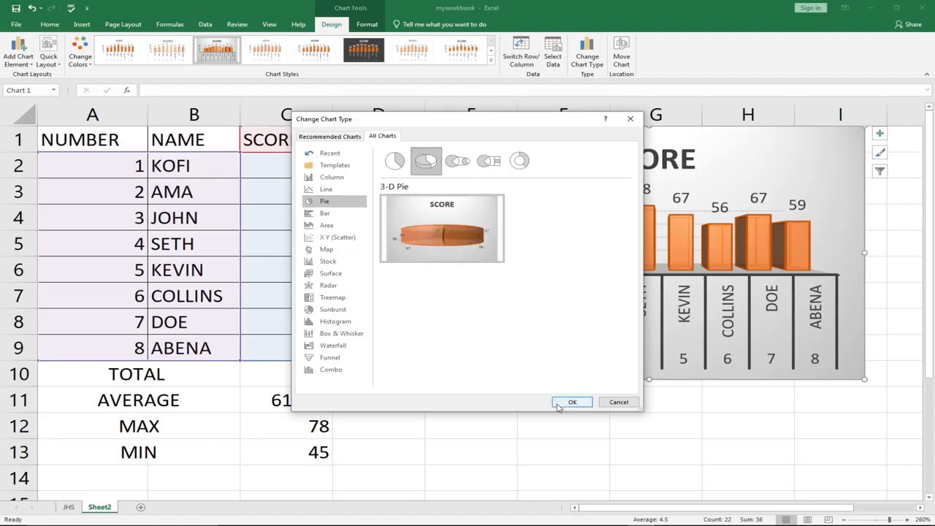
left_click(562, 402)
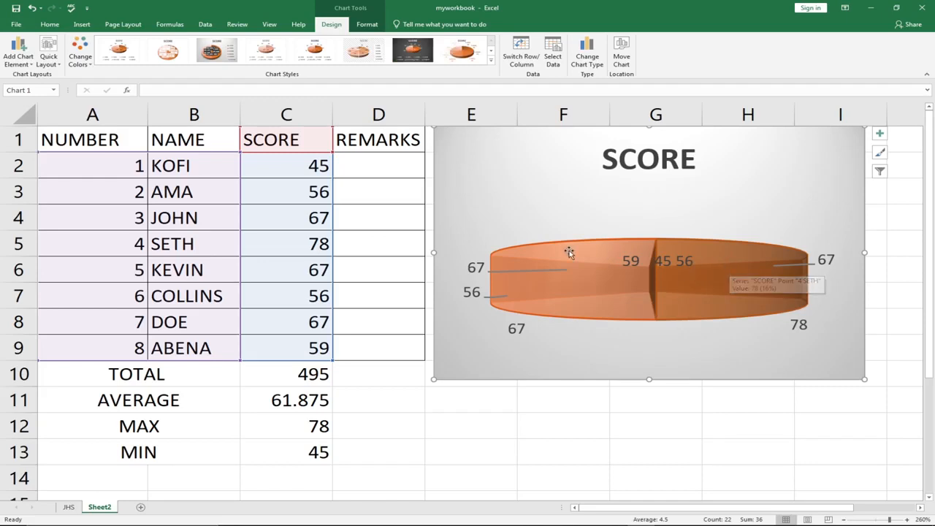
- Try the dark style and the third, grey gradient style on the pie chart, and apply the tenth and last chart style
left_click(421, 55)
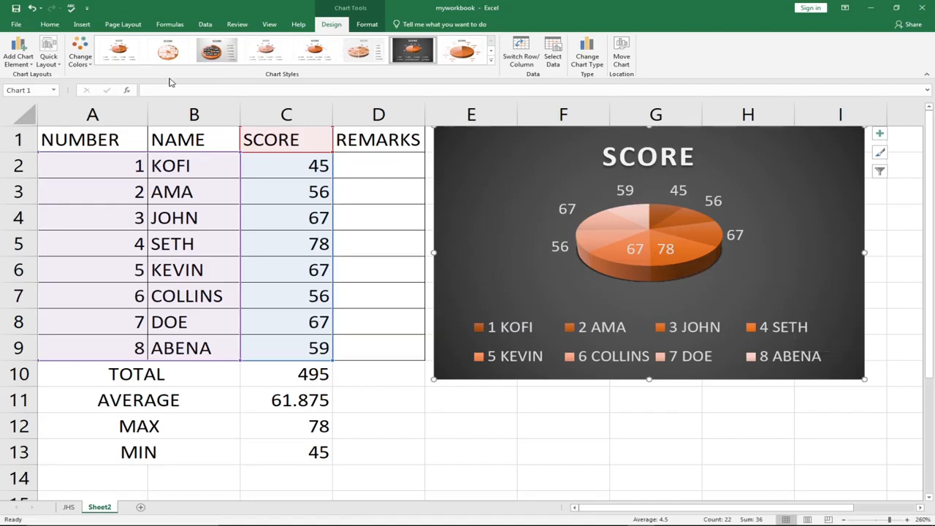
left_click(213, 52)
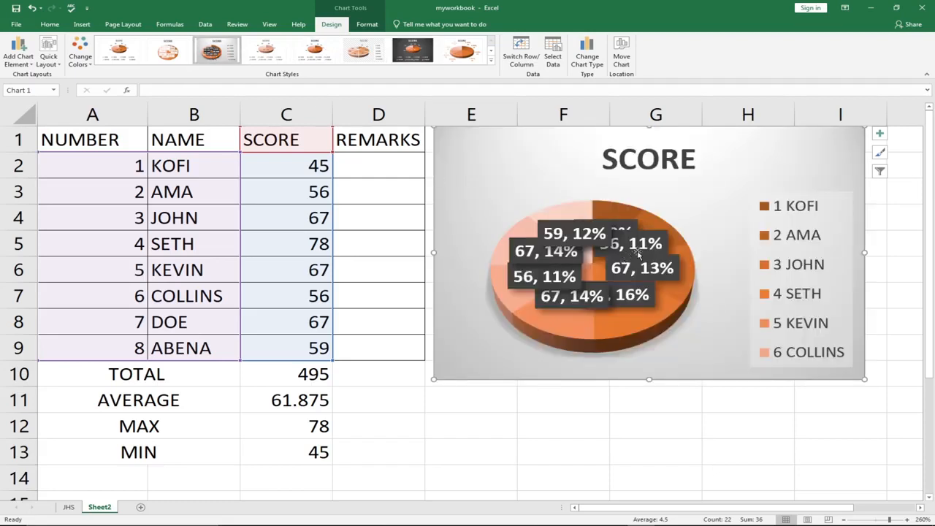
left_click(492, 64)
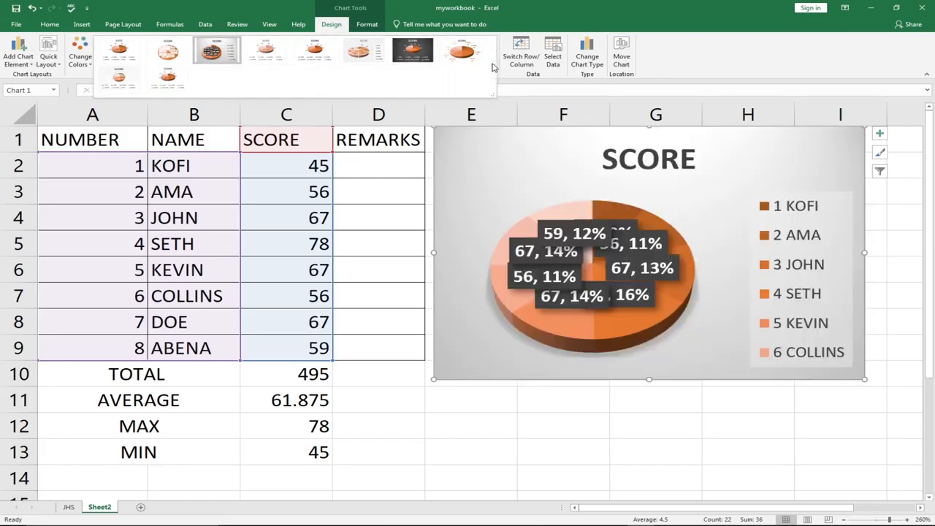
left_click(174, 79)
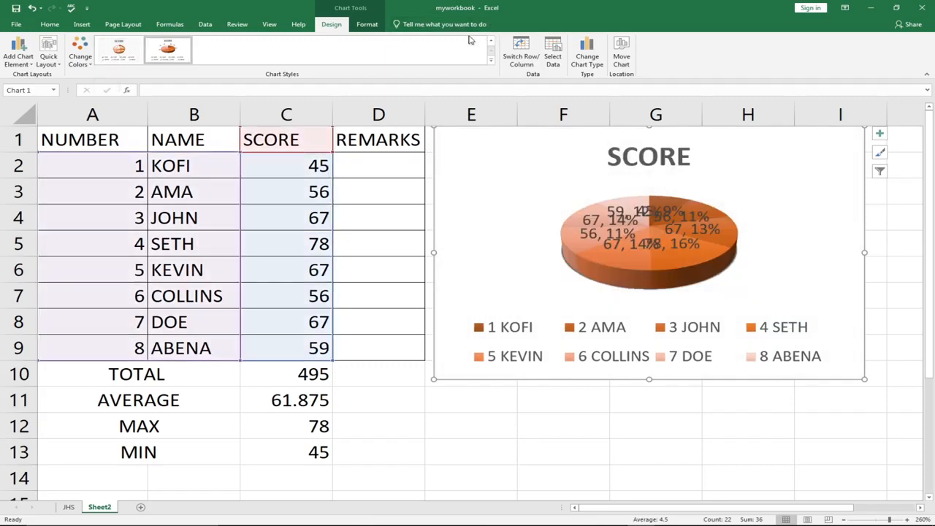
- Change the SCORE chart type to Line with Markers and apply the second chart style with the dark background
left_click(589, 71)
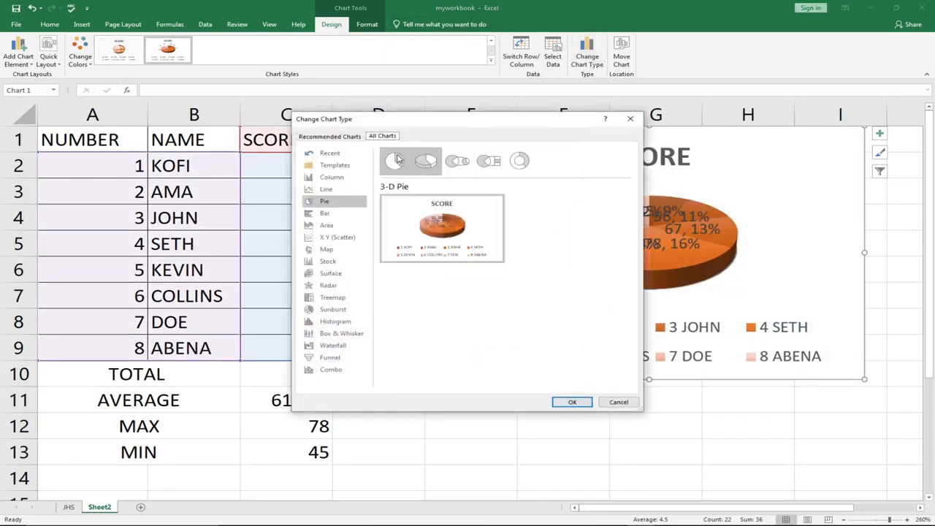
left_click(395, 160)
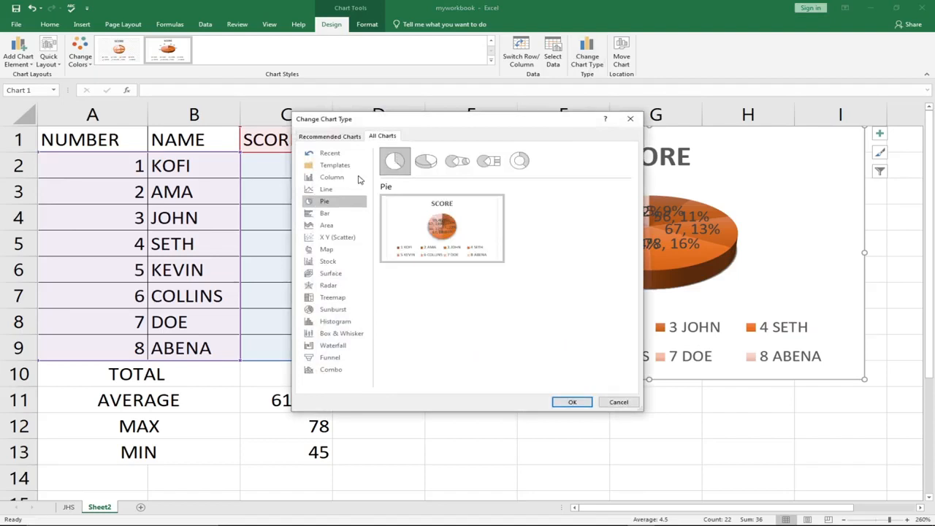
left_click(327, 190)
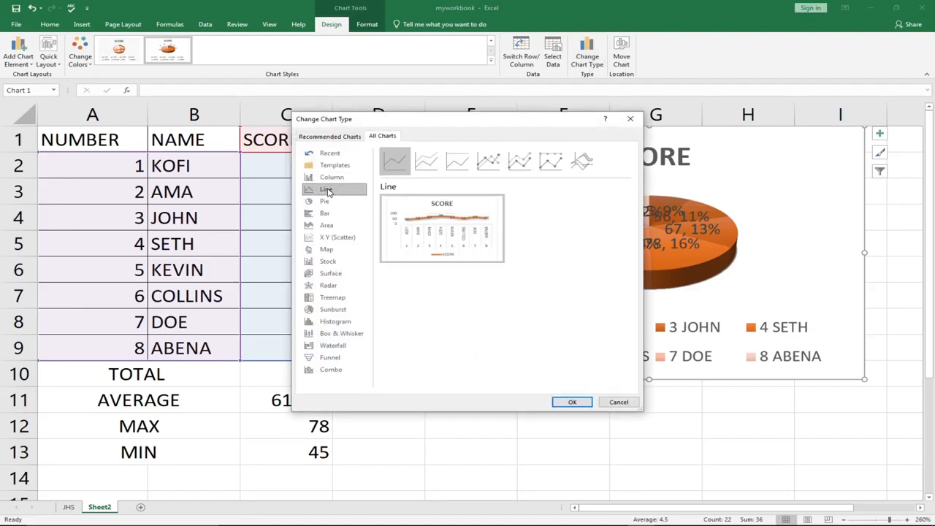
mouse_move(430, 204)
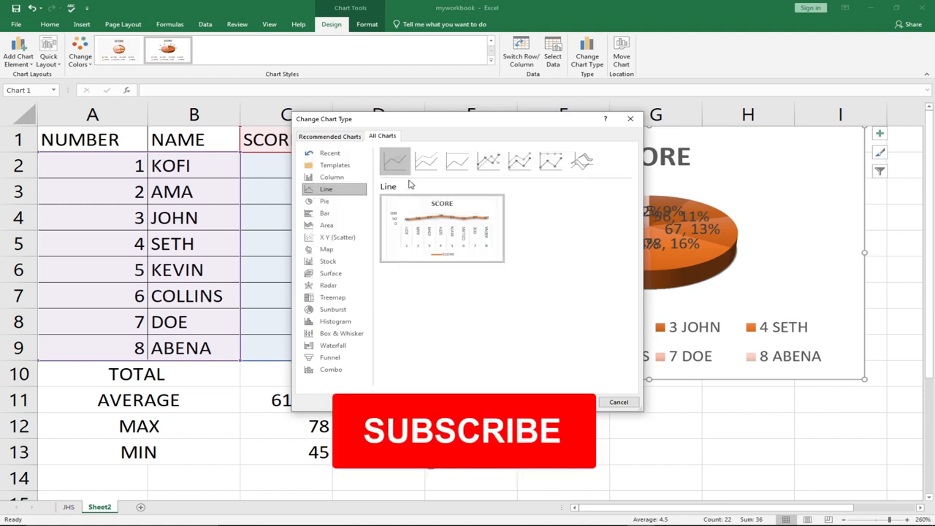
left_click(488, 161)
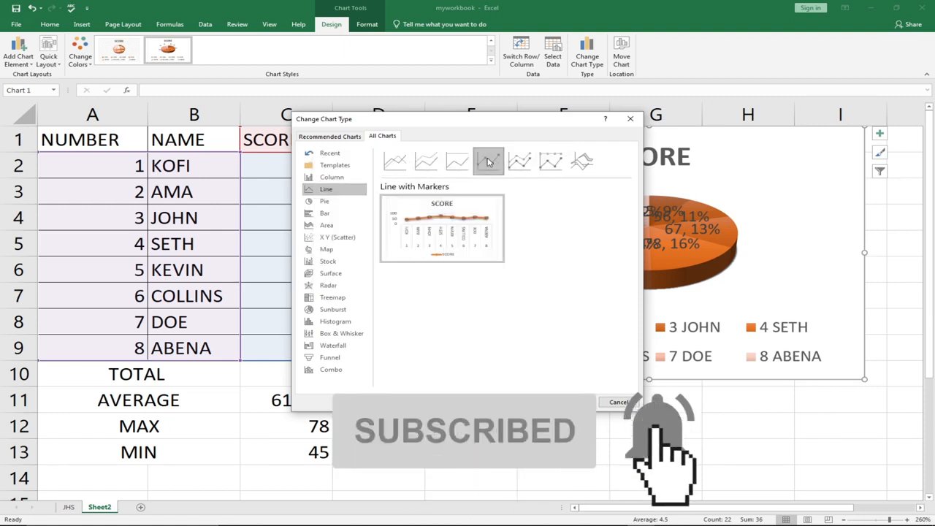
left_click(573, 402)
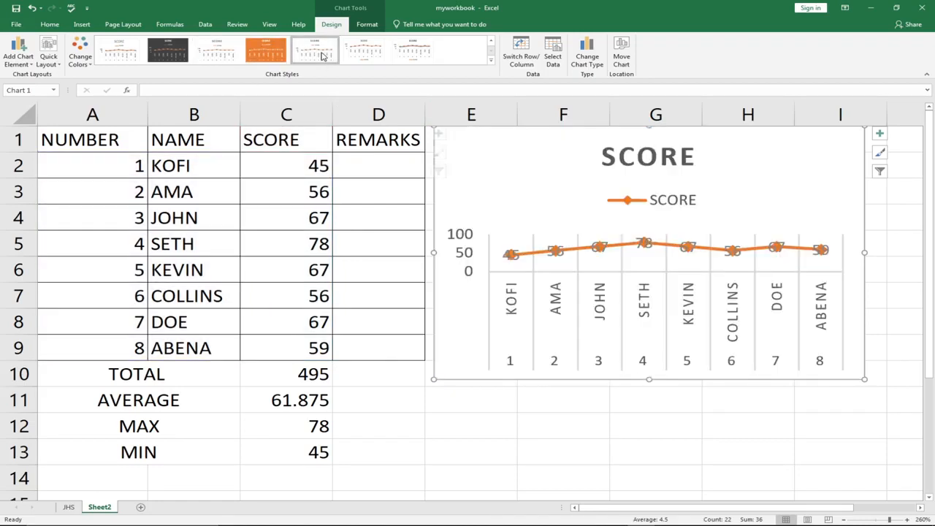
left_click(179, 61)
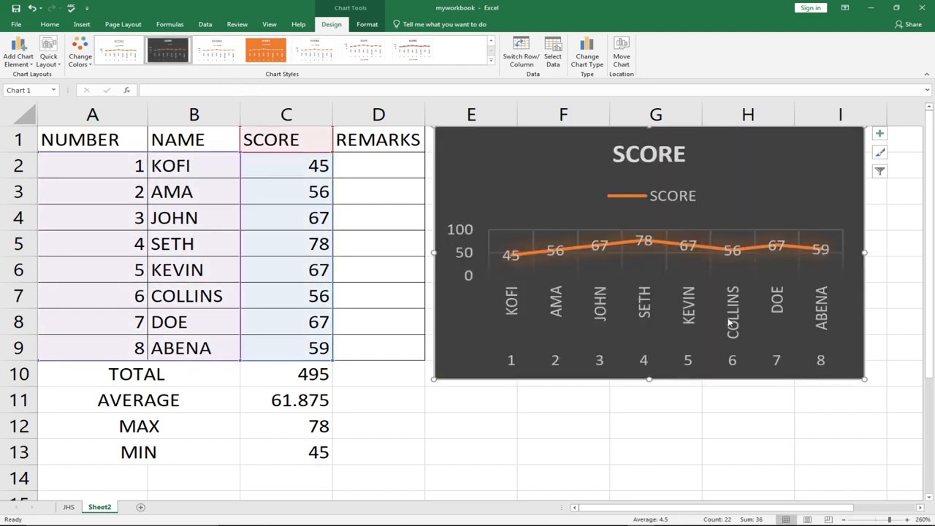